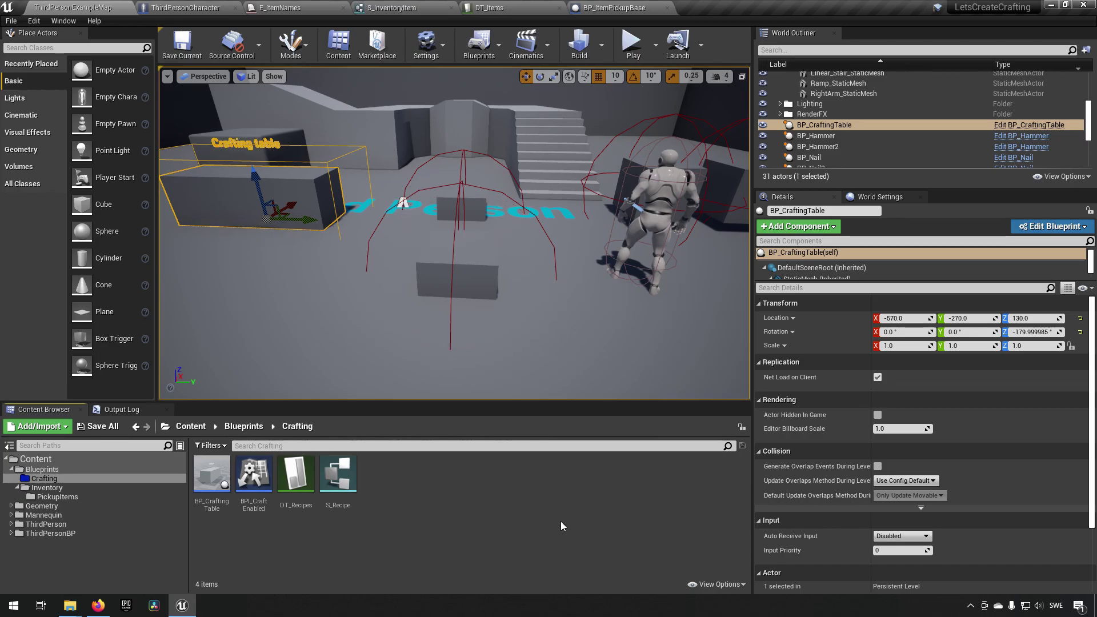
Step: Open the DT_Recipes data table, examine the items and amounts in the Wall row's CraftingComponents, and close the table
double_click(294, 483)
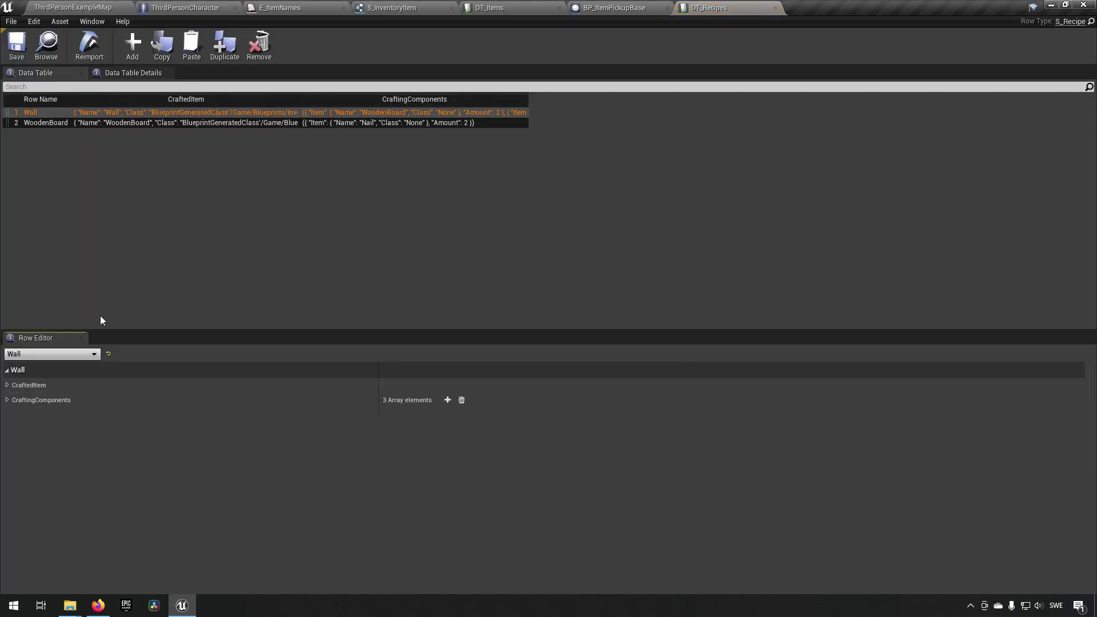
left_click(8, 400)
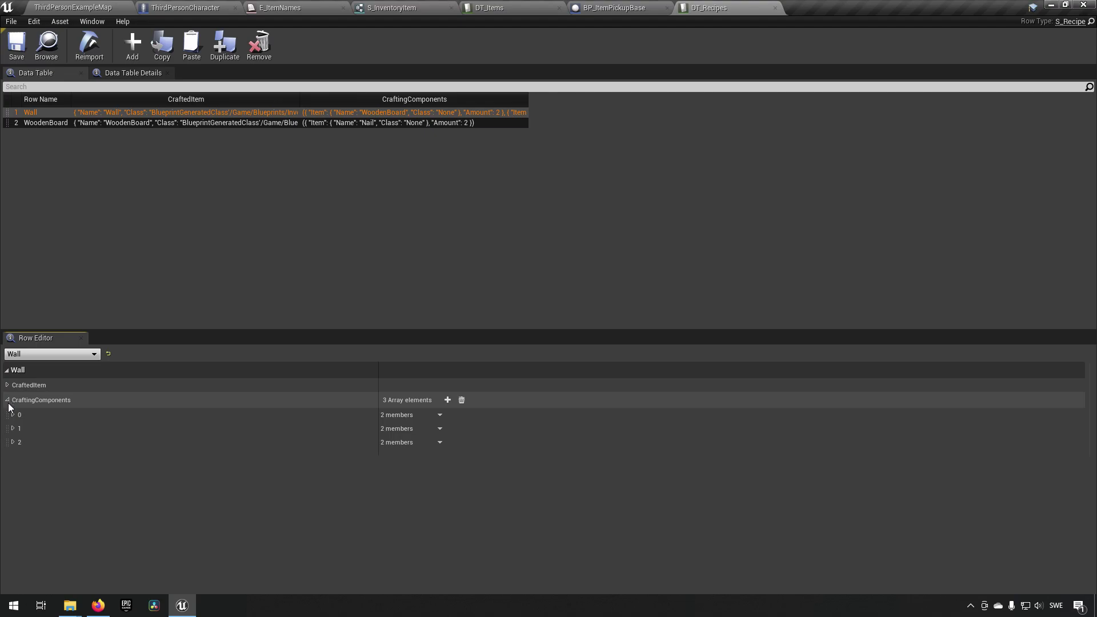
left_click(13, 429)
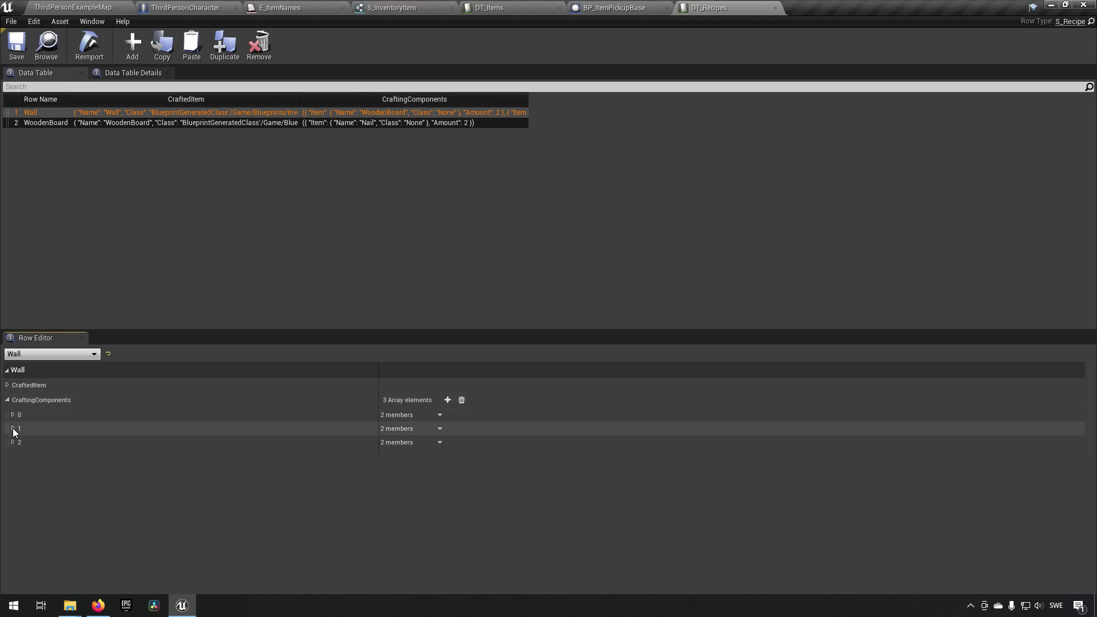
left_click(13, 416)
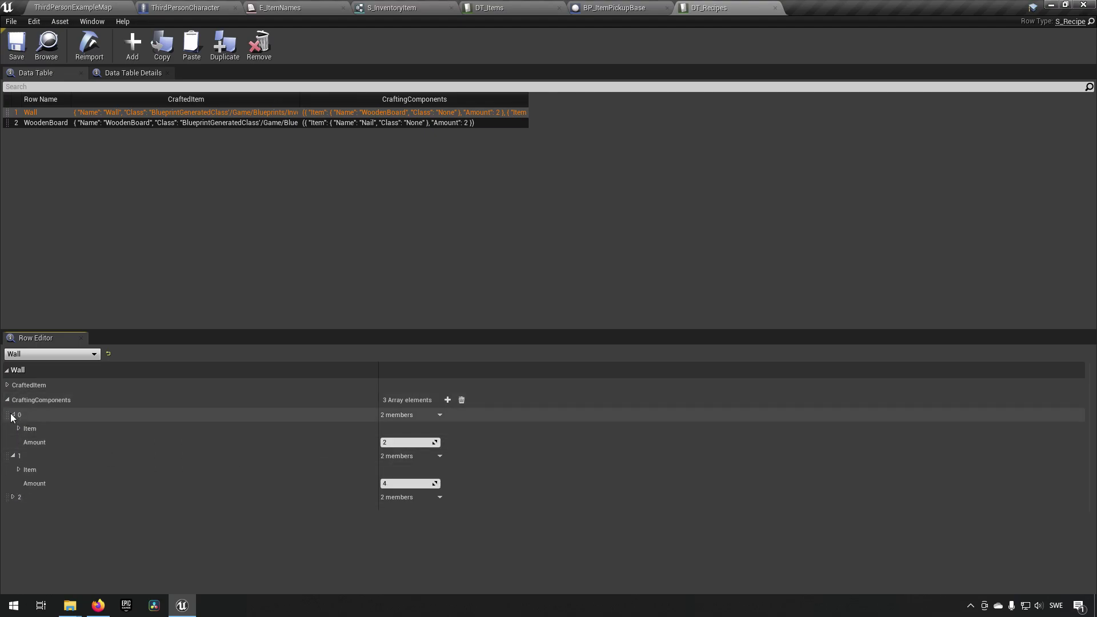
left_click(18, 429)
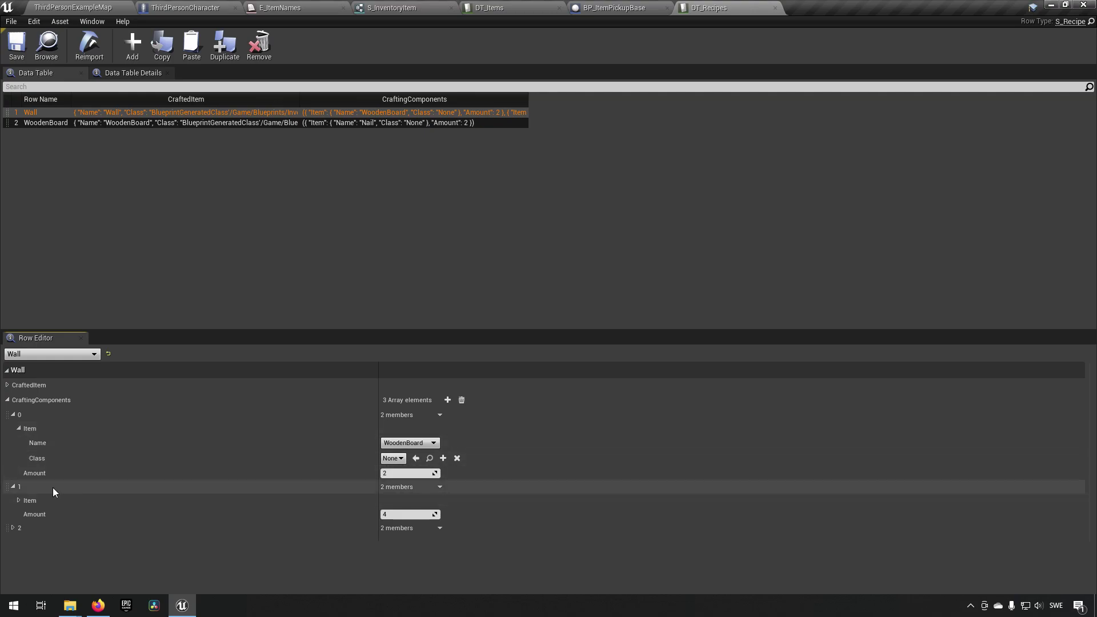
left_click(21, 500)
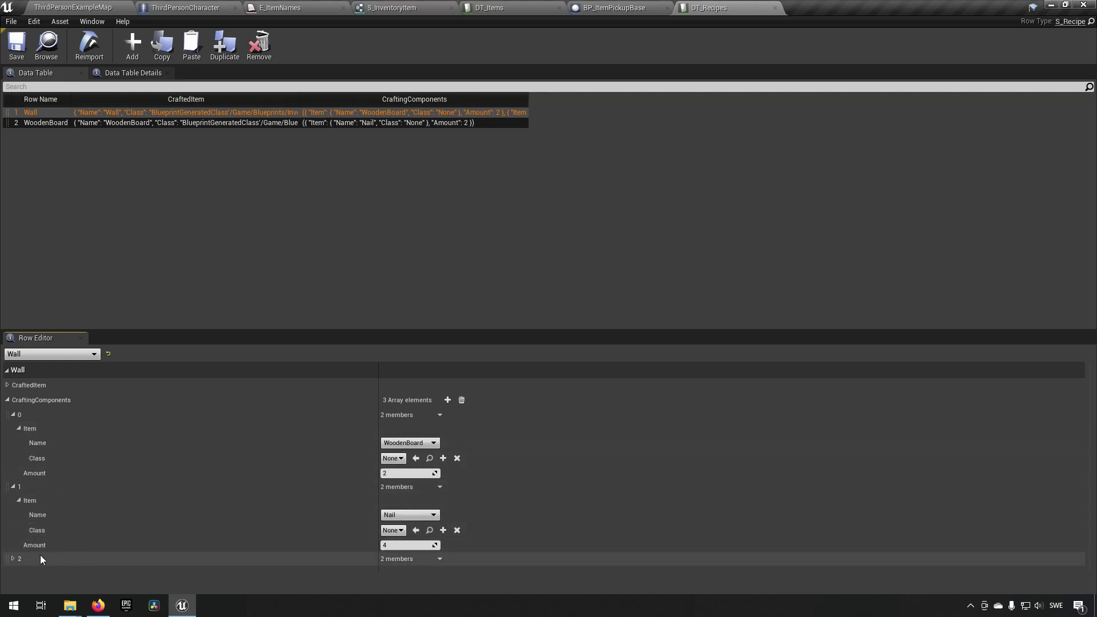
left_click(18, 559)
left_click(20, 572)
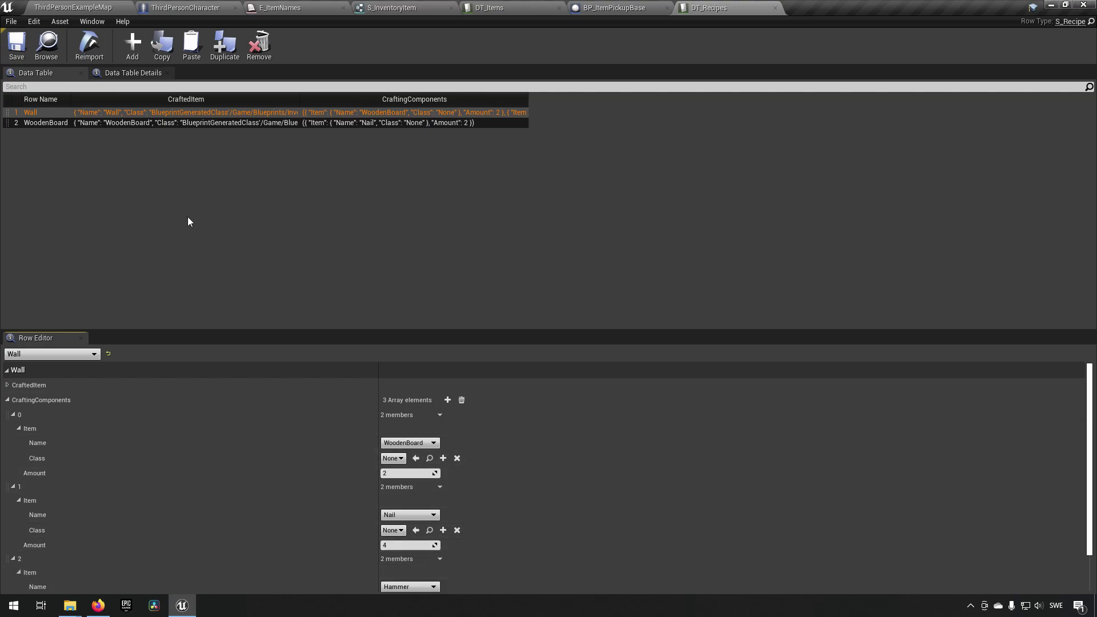
left_click(774, 8)
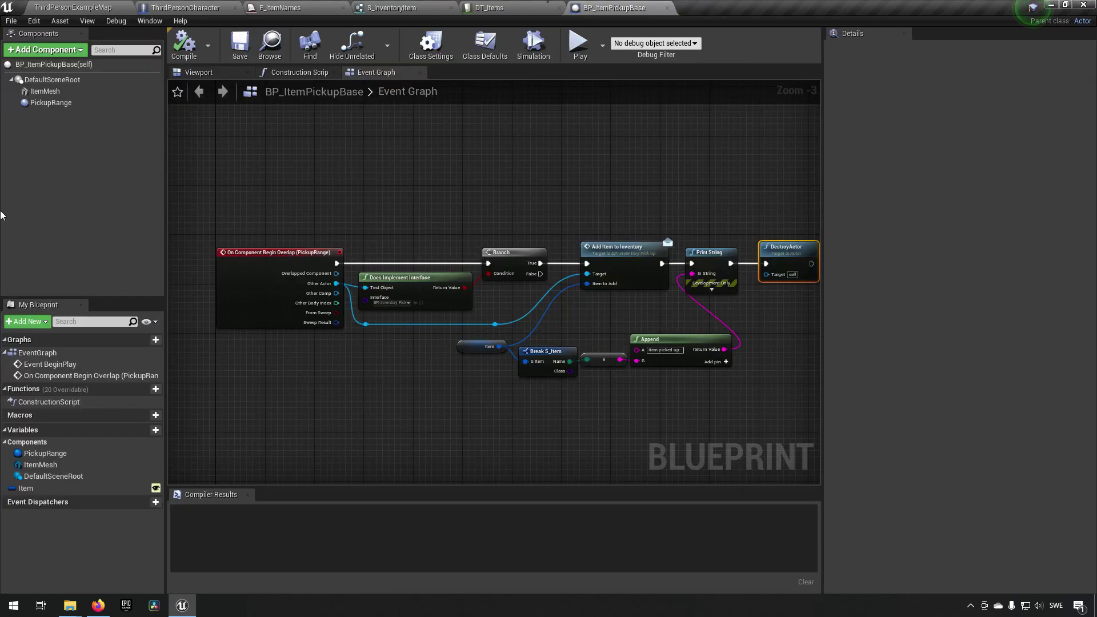
Step: Create a Widget Blueprint named W_Crafting in the Blueprints/Crafting folder of the project and save it
left_click(72, 7)
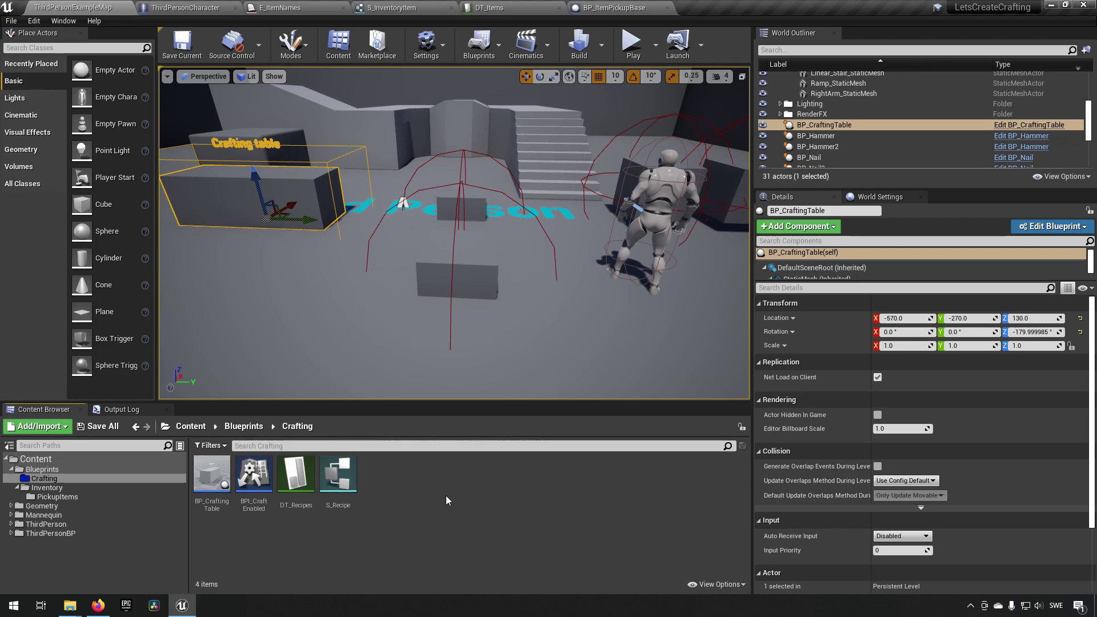
right_click(414, 489)
mouse_move(440, 480)
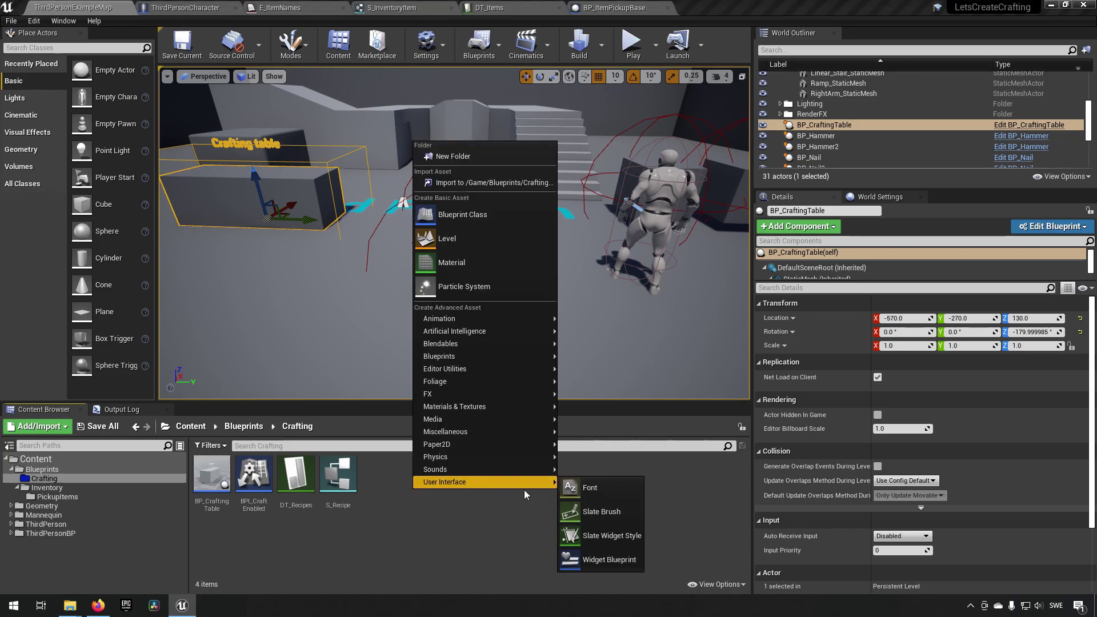
left_click(629, 559)
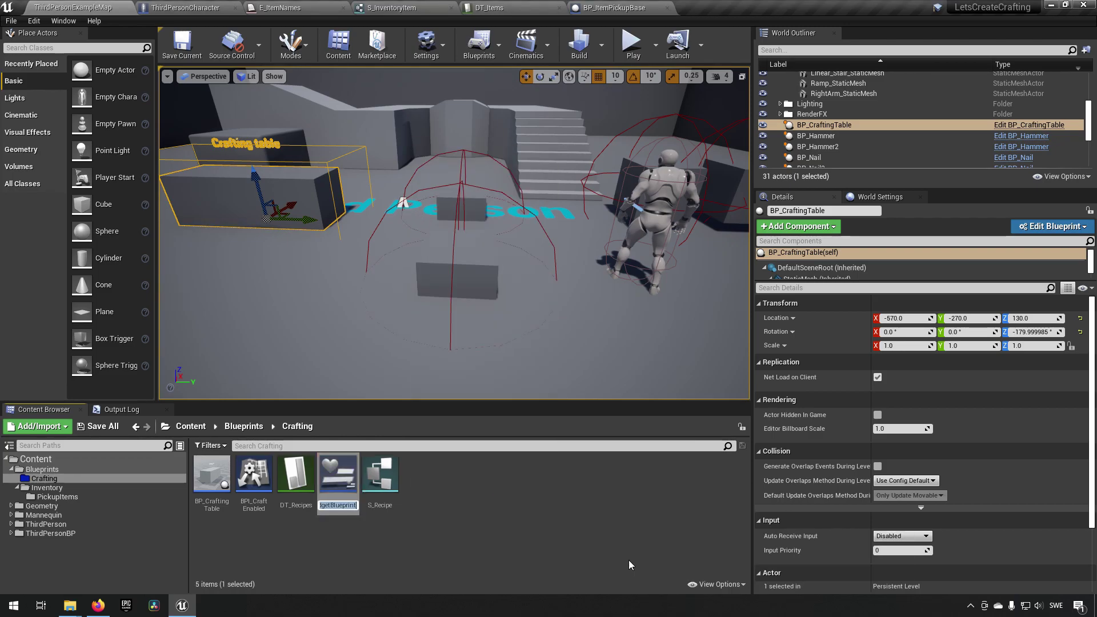
type("W_Crafting")
key("Return")
key("ctrl+s")
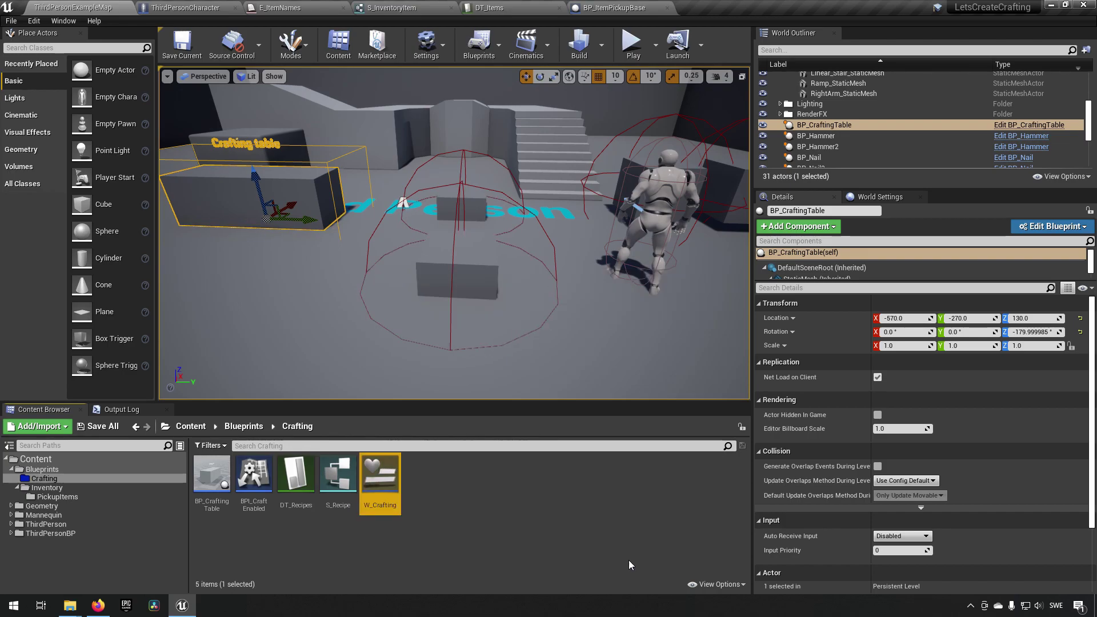
Step: Open W_Crafting, delete its Canvas Panel, and set the designer preview size to Desired on Screen
double_click(380, 474)
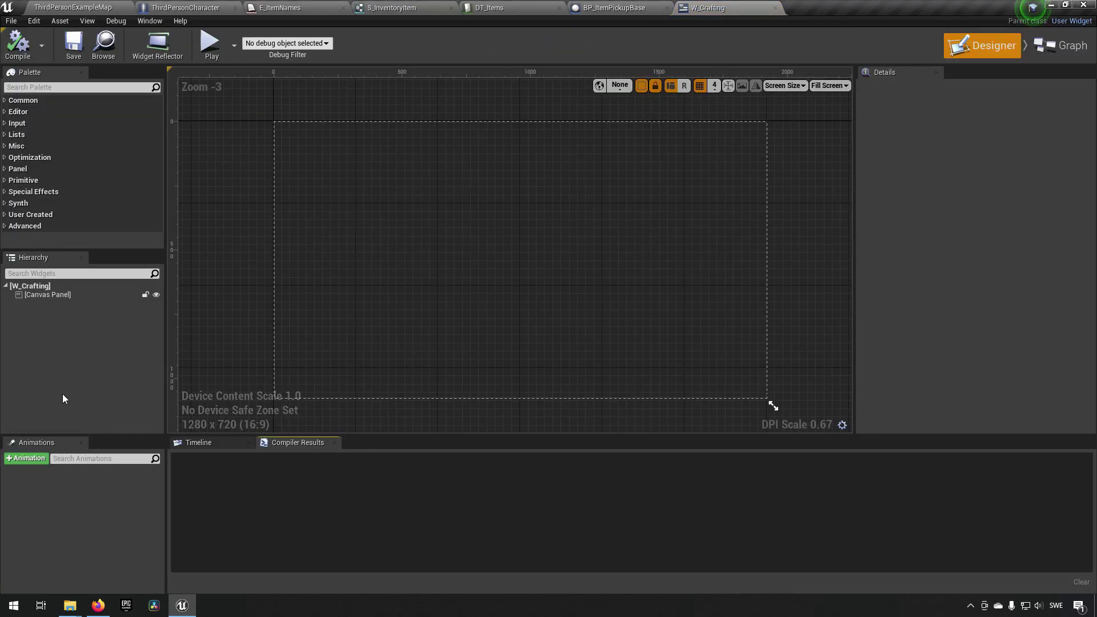
left_click(89, 296)
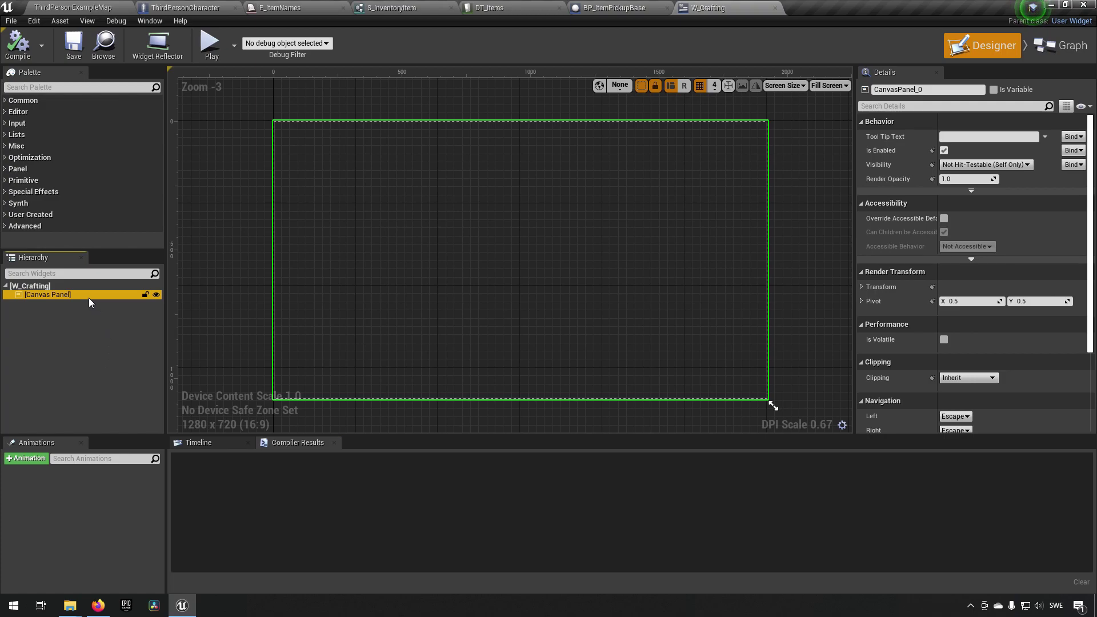
key("Delete")
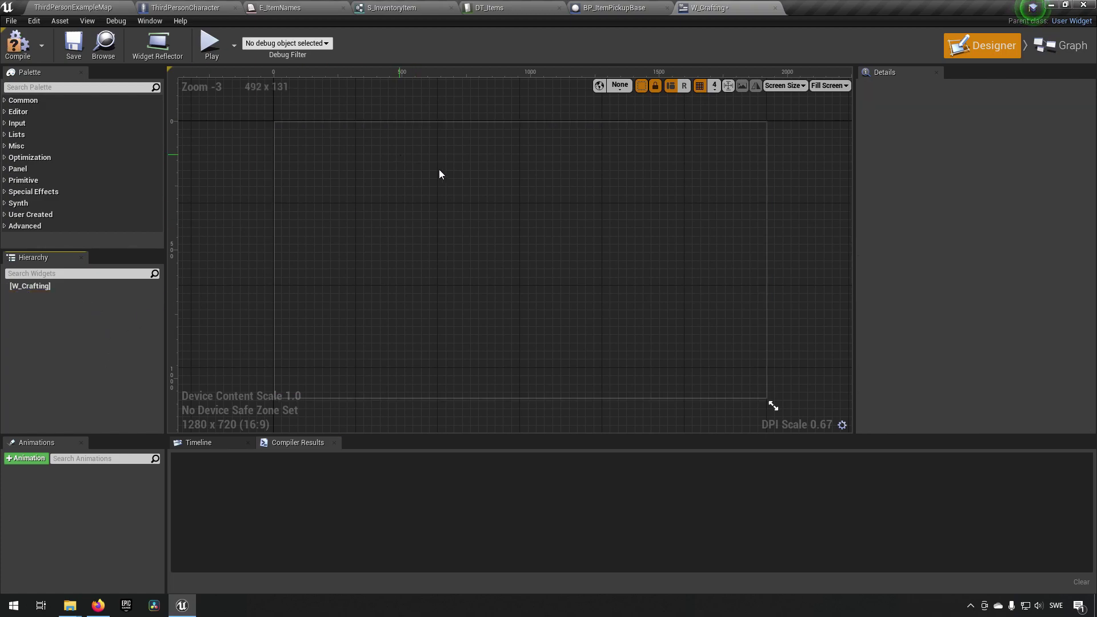
left_click(829, 85)
left_click(845, 148)
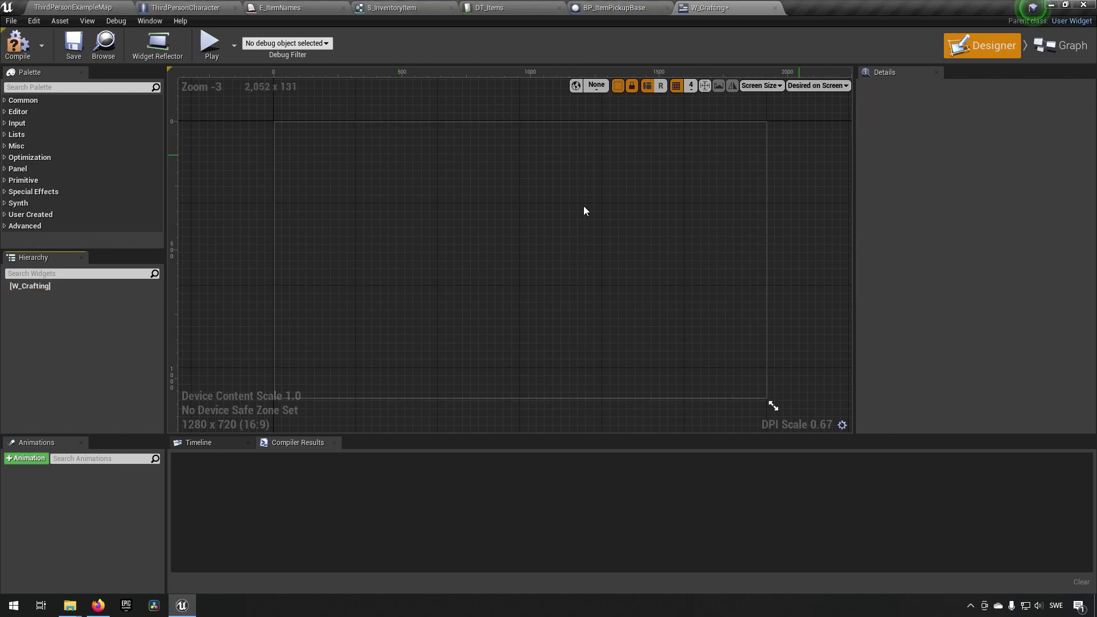
Step: Find the Horizontal Box widget and add it as the root of W_Crafting
left_click(107, 288)
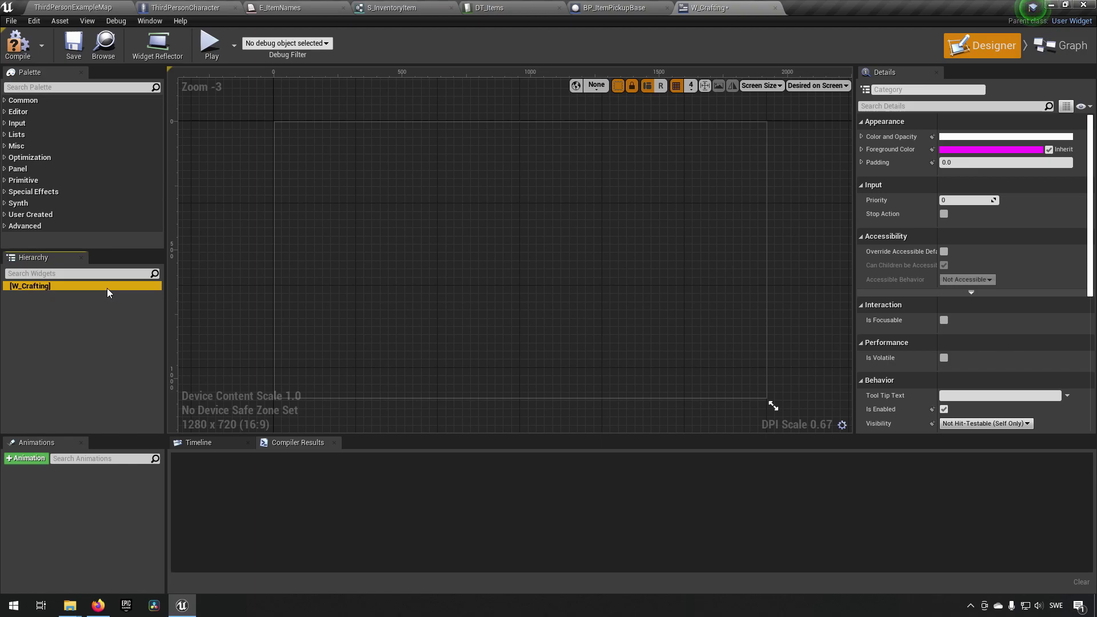
left_click(59, 88)
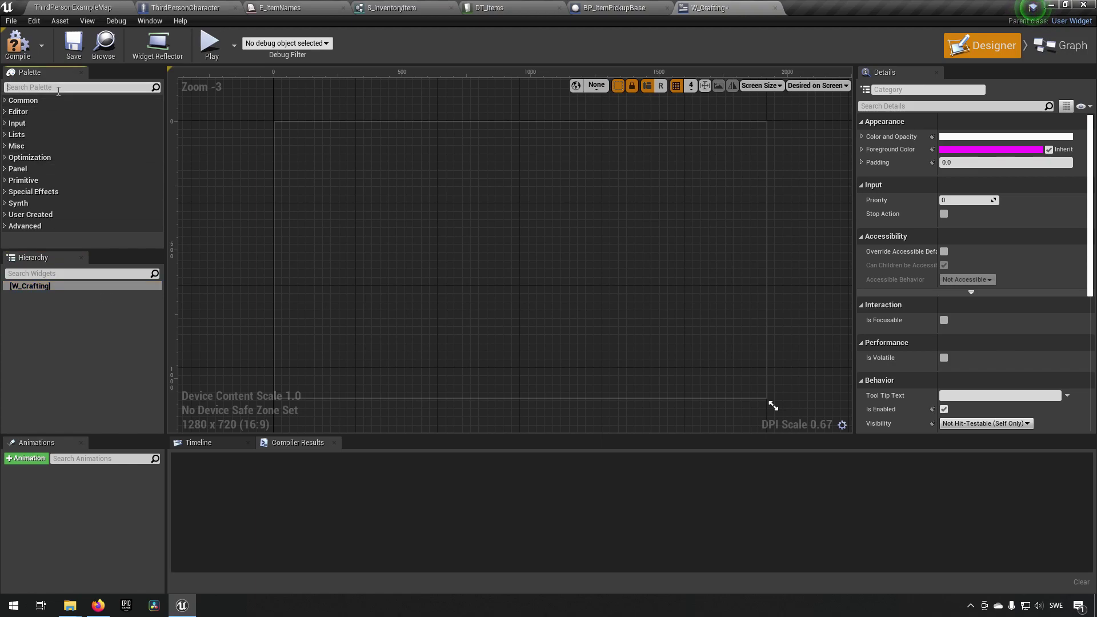
type("horiz")
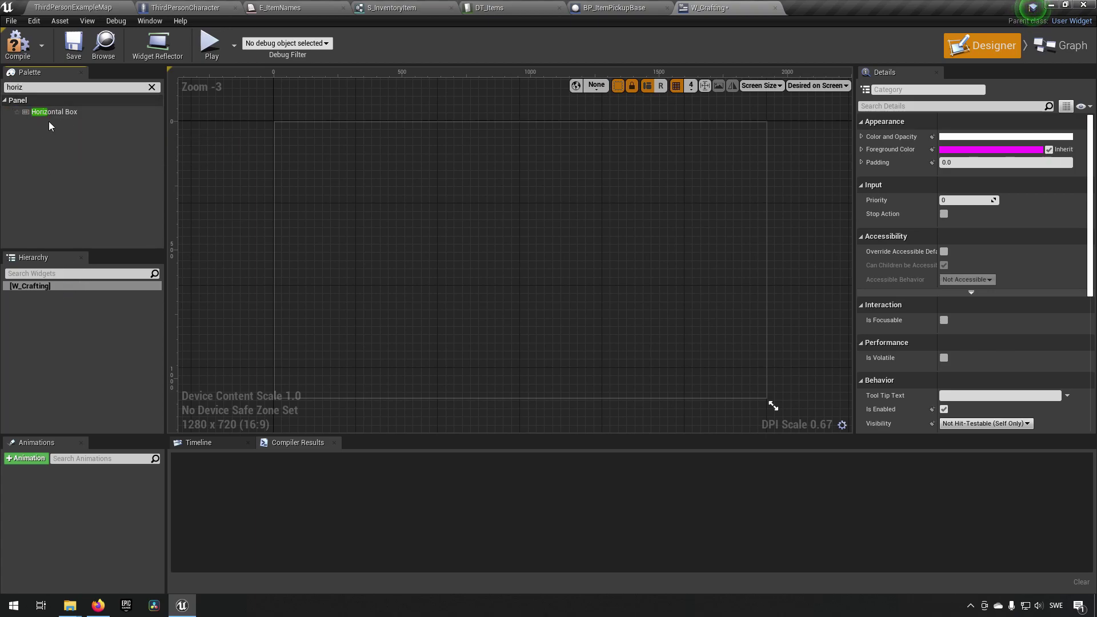
left_click_drag(54, 115, 50, 286)
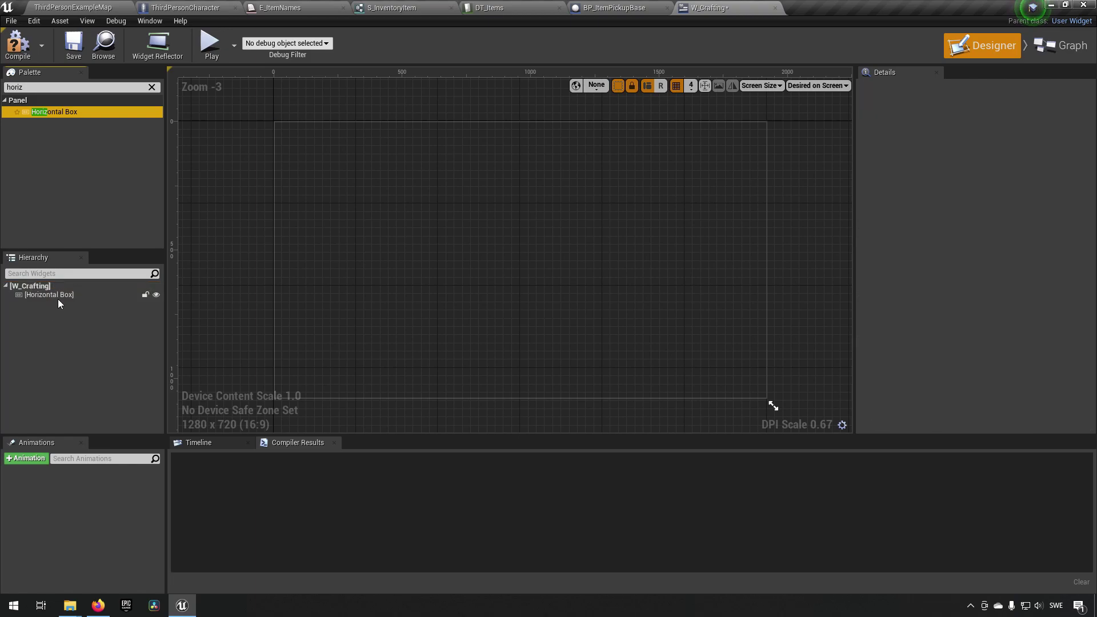
left_click(57, 295)
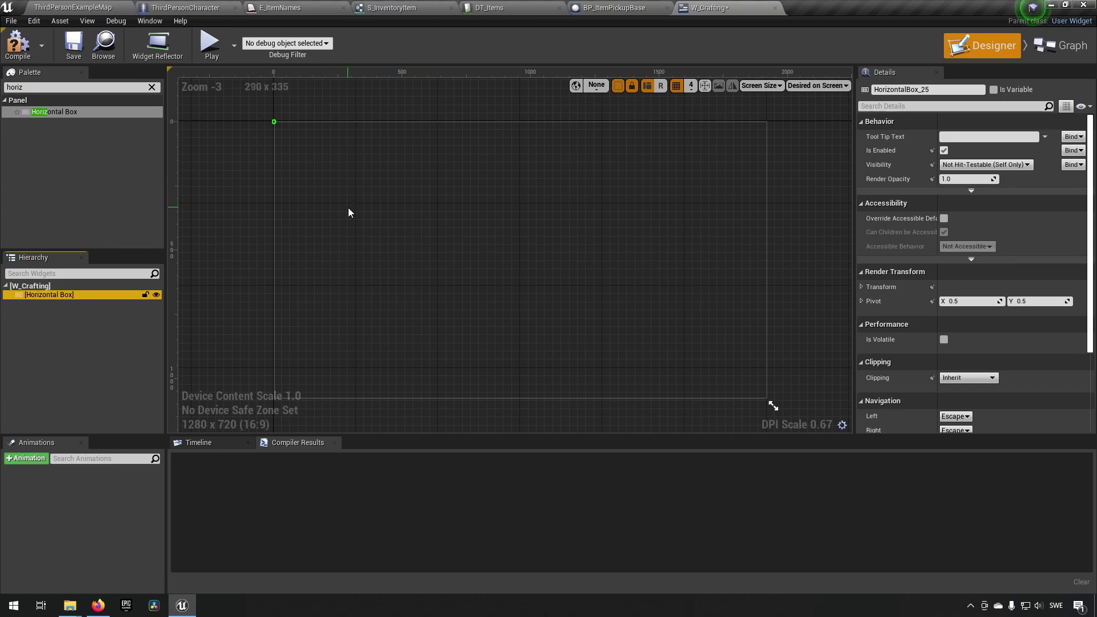
Step: Add a Vertical Box inside the Horizontal Box of W_Crafting and compile the widget
right_click(56, 296)
left_click(50, 87)
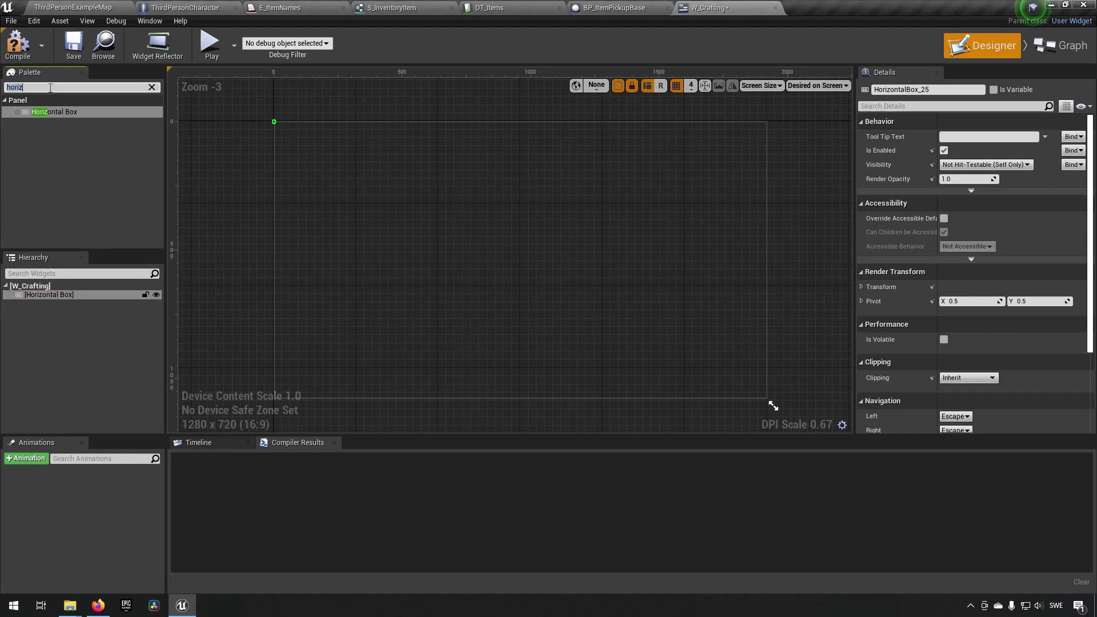
type("vertic")
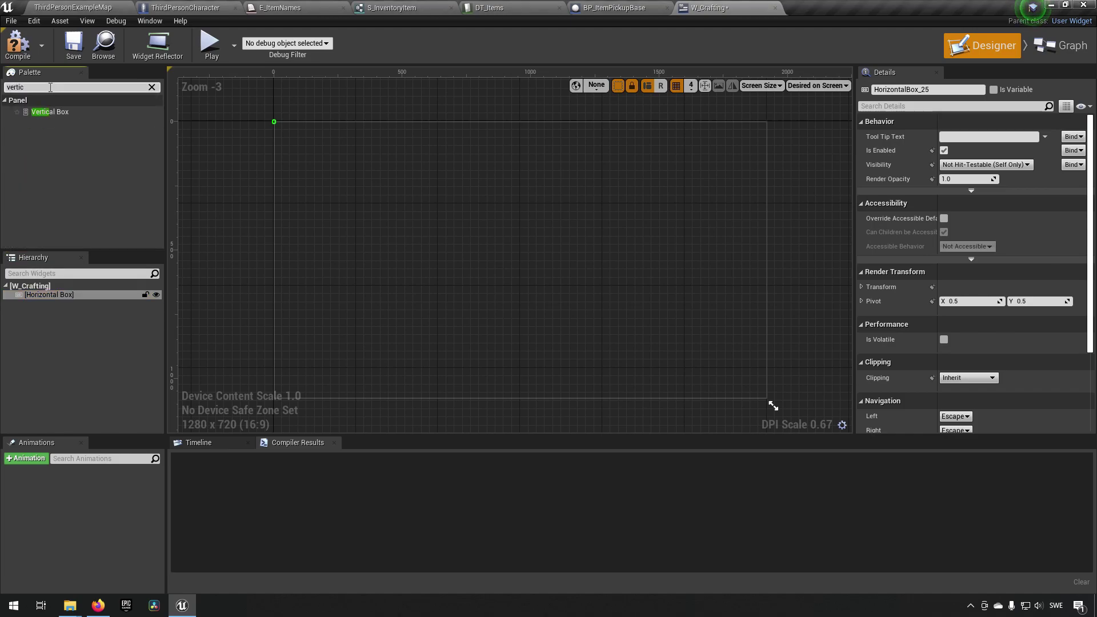
left_click_drag(53, 116, 58, 297)
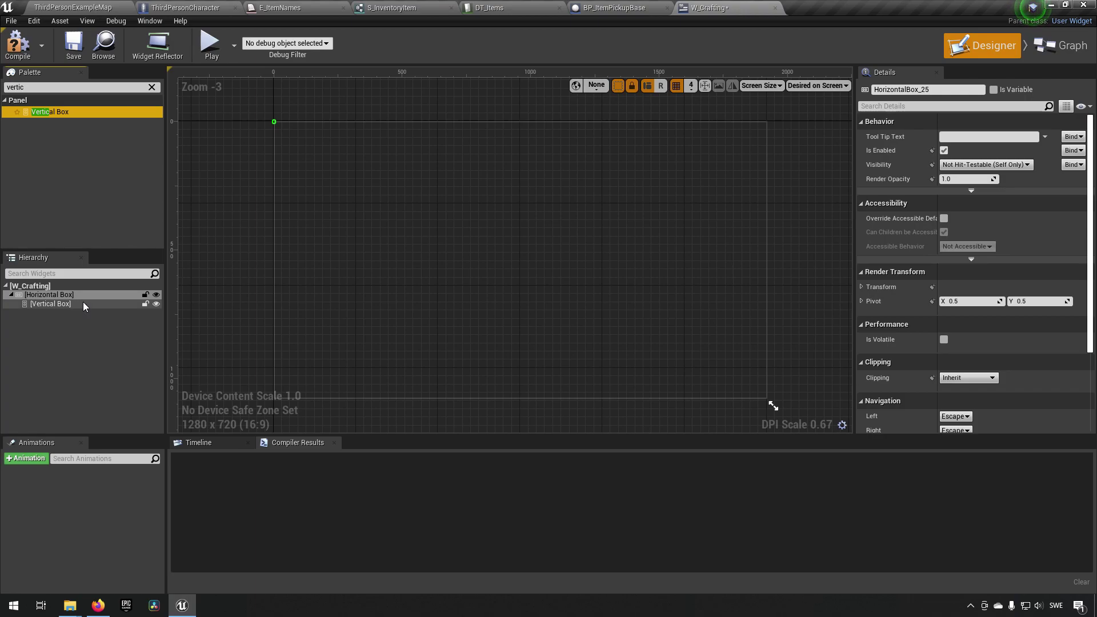
left_click(83, 303)
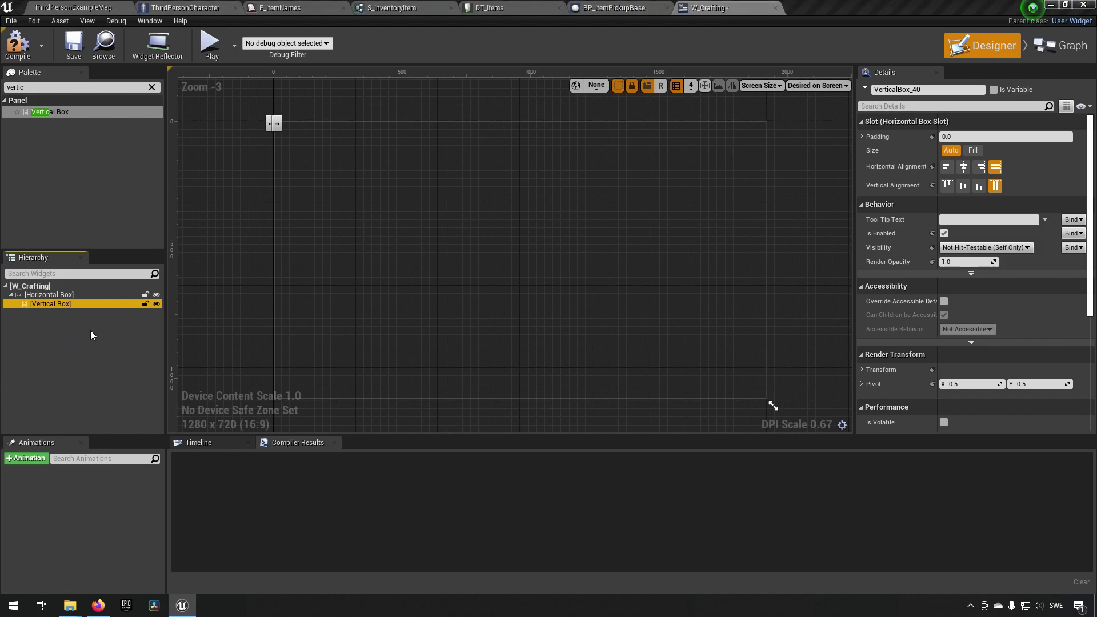
left_click(22, 52)
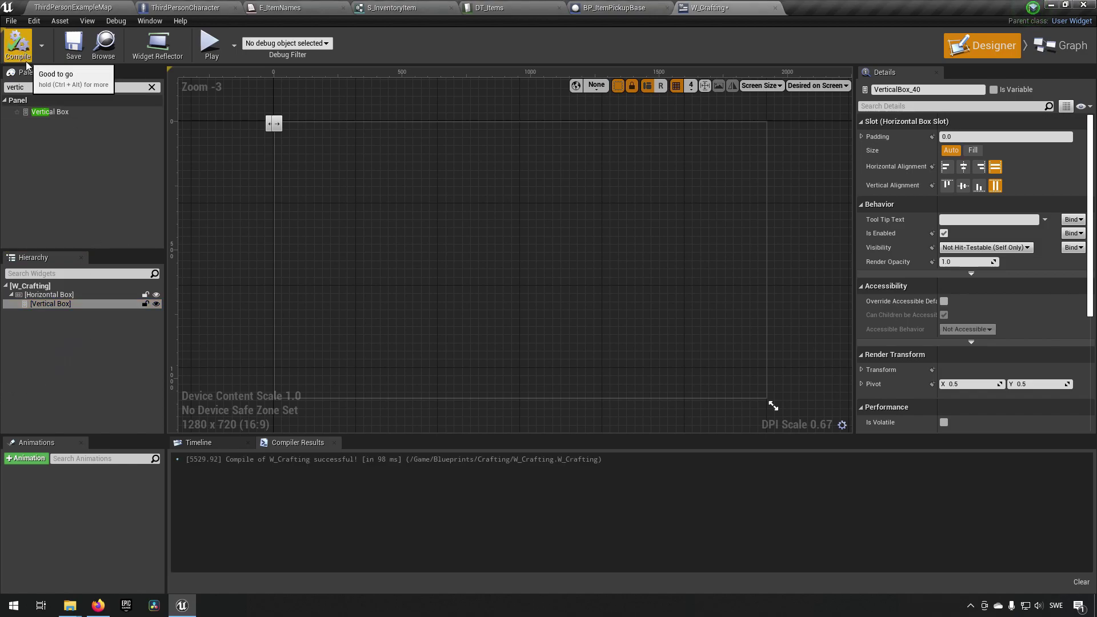
Step: Create a second Widget Blueprint named W_CraftingItem in the Blueprints/Crafting folder
left_click(98, 6)
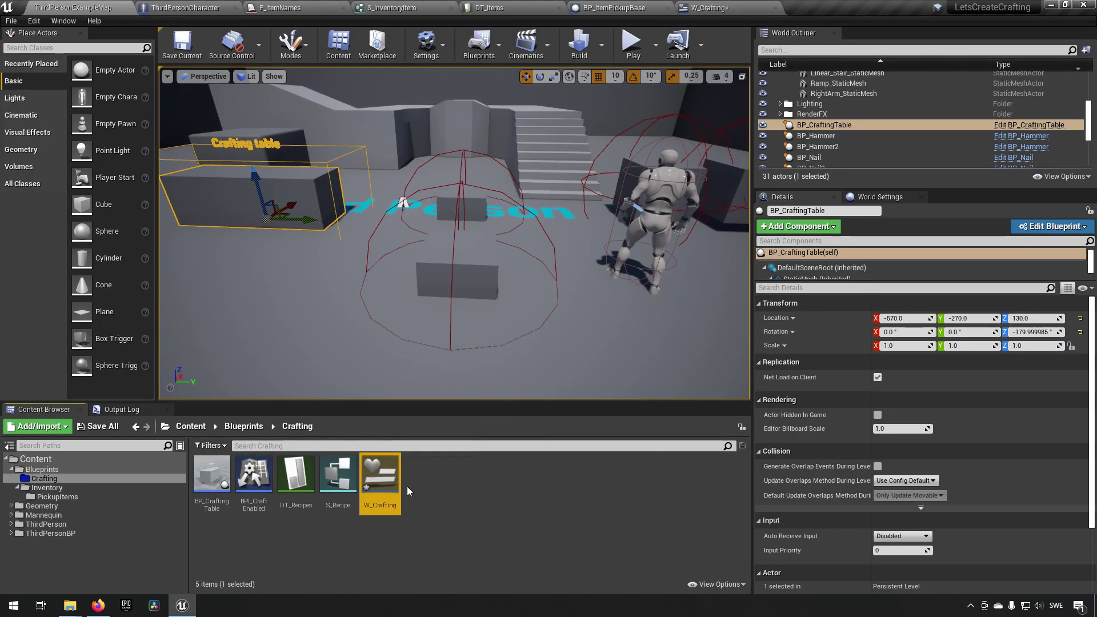
right_click(433, 482)
mouse_move(481, 473)
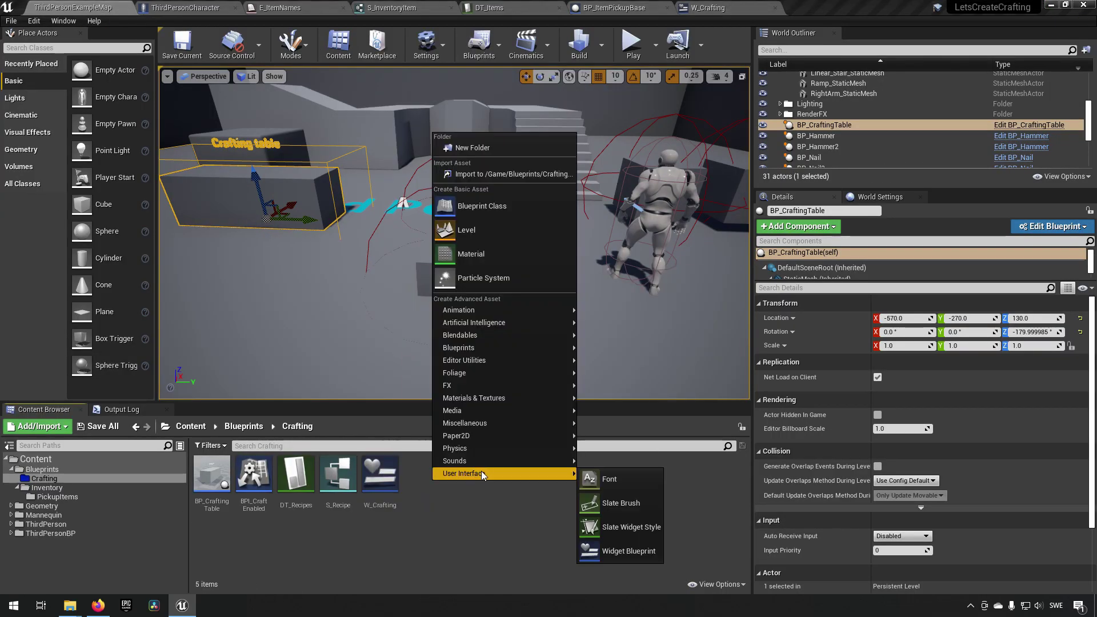
left_click(649, 547)
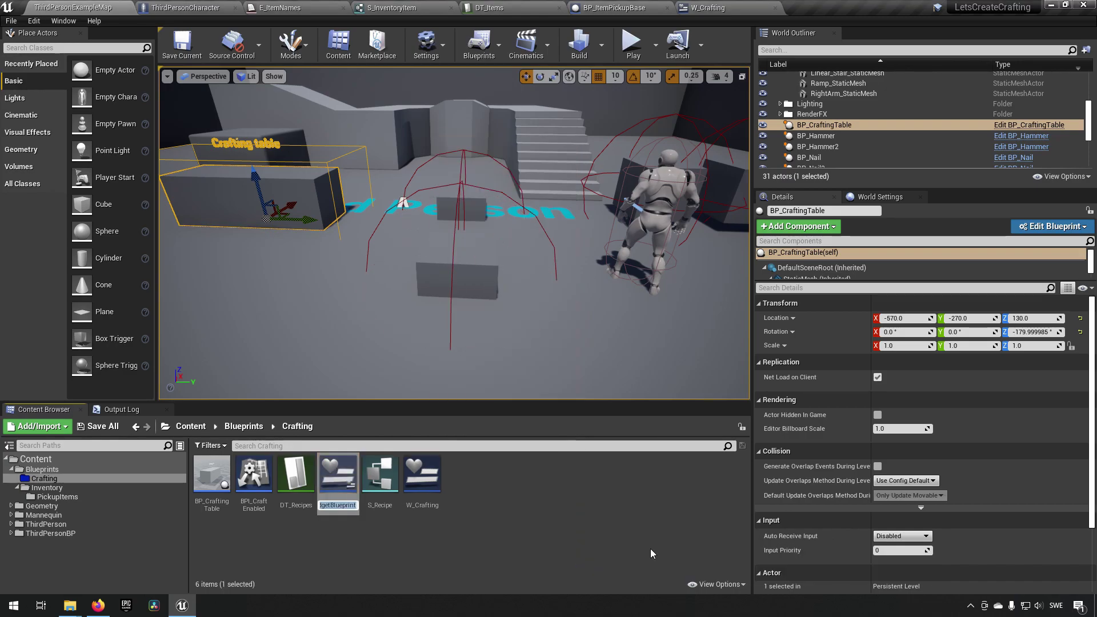
type("W_Craft")
type("ingItem")
key("Return")
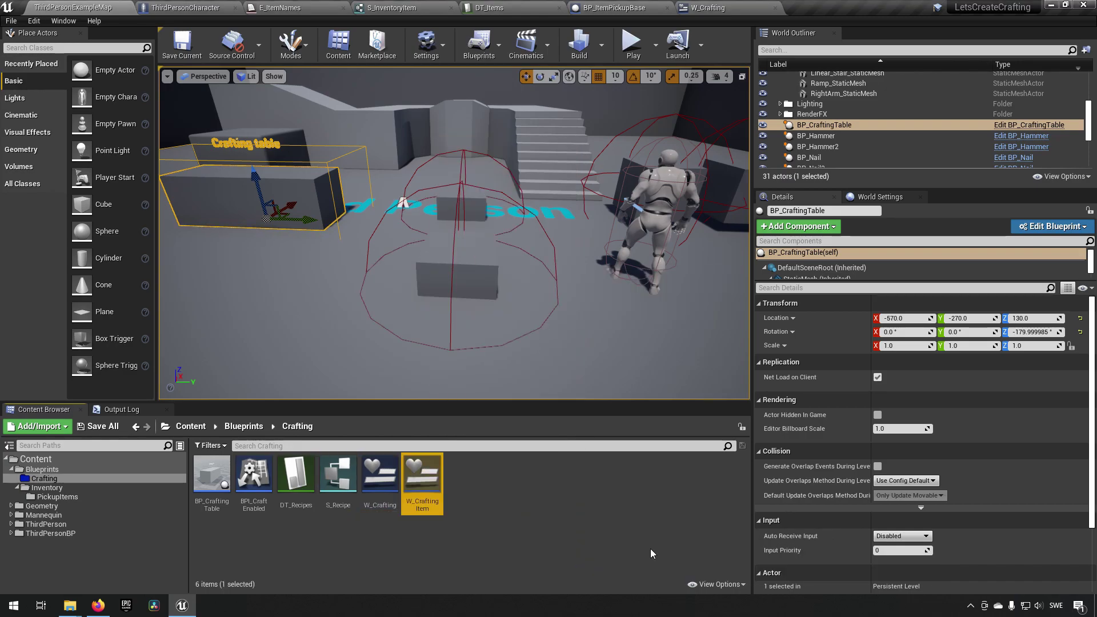
Step: Open W_CraftingItem, delete its Canvas Panel, and set the designer preview size to Desired on Screen
double_click(430, 485)
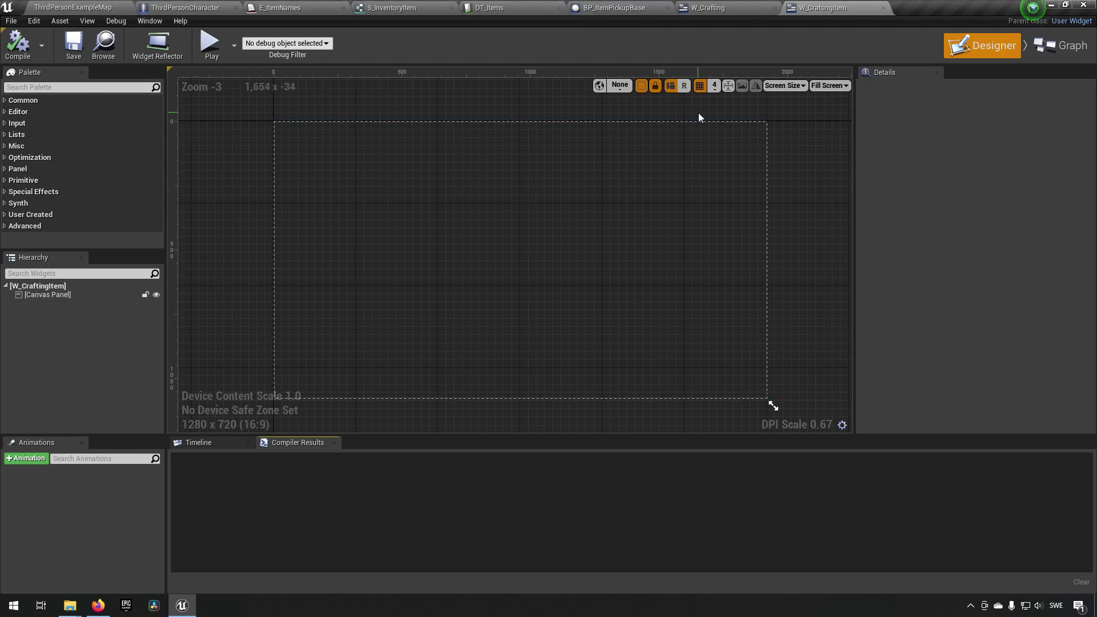
left_click(59, 295)
key("Delete")
left_click(831, 84)
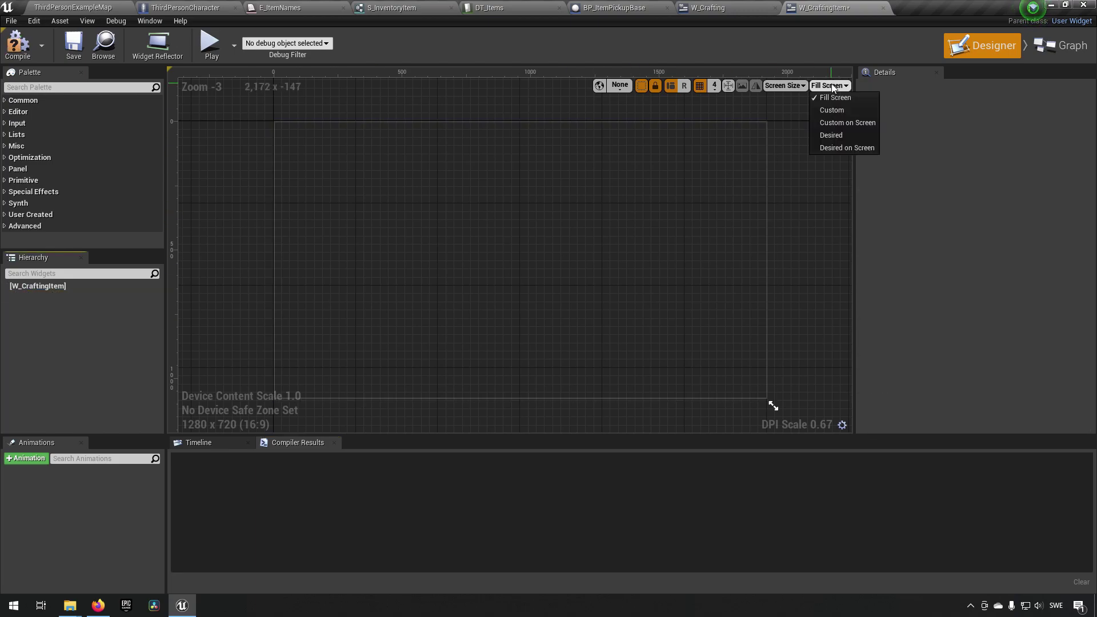
left_click(828, 151)
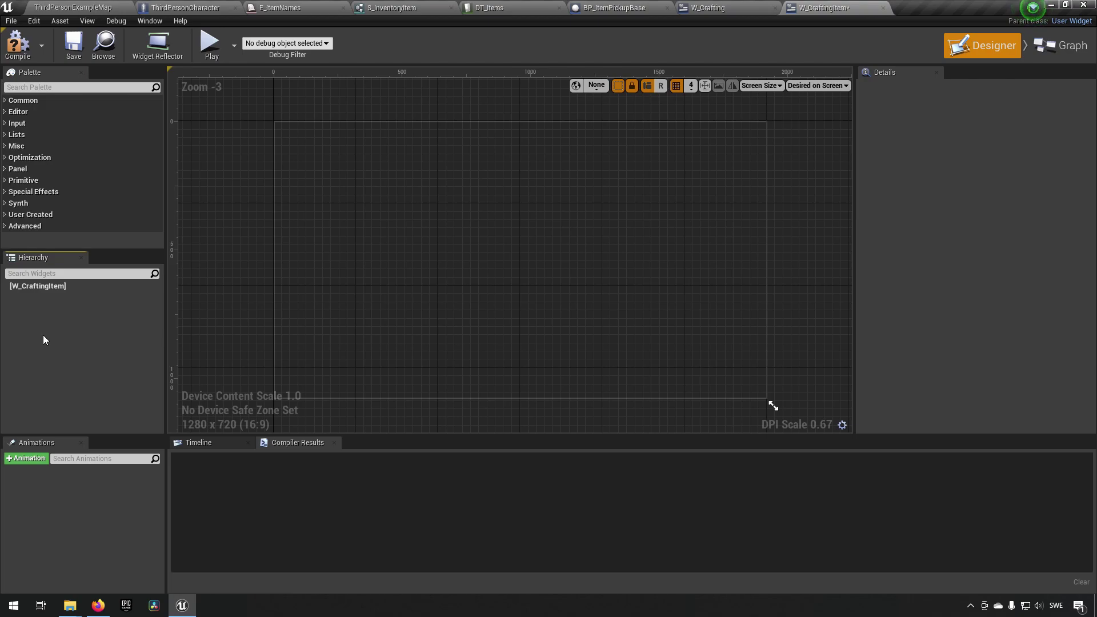
Step: Find the Size Box widget and add it as the root of W_CraftingItem
left_click(74, 86)
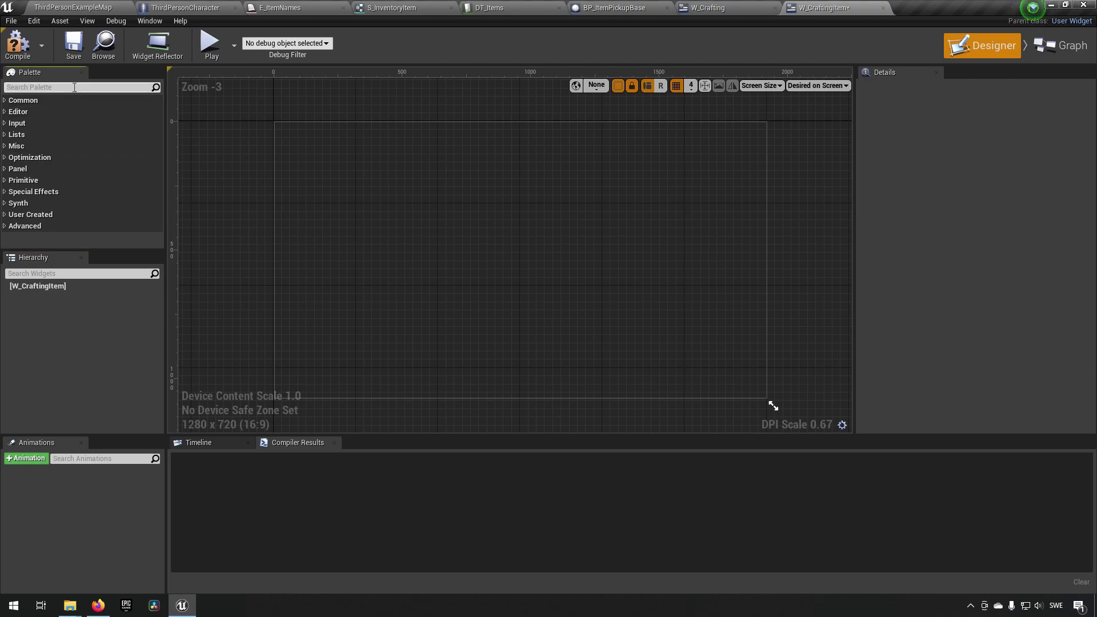
type("size")
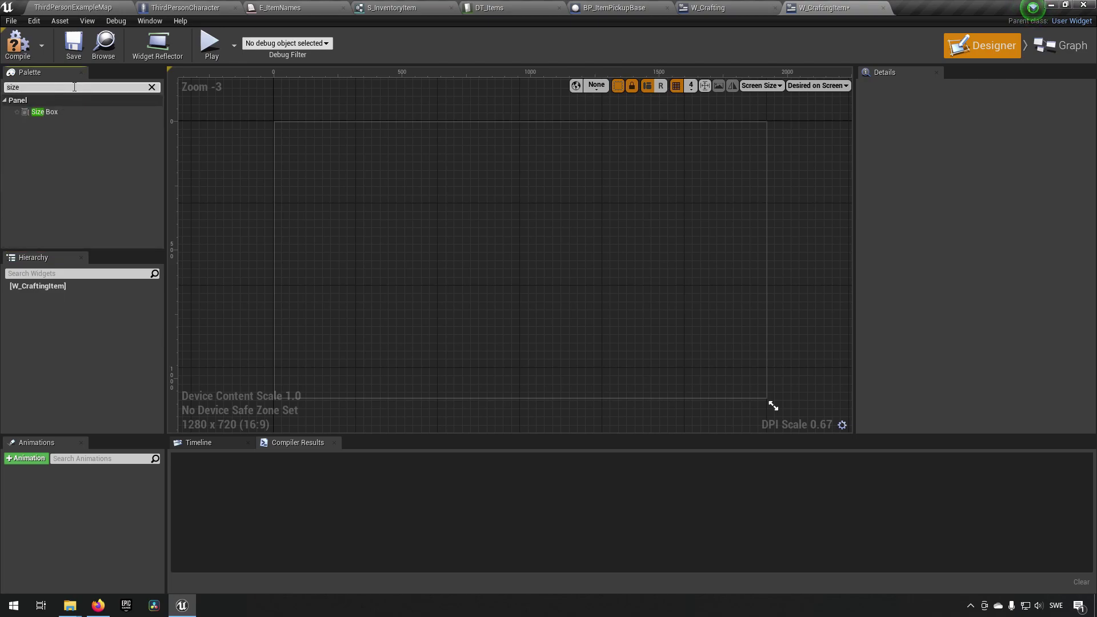
left_click_drag(80, 108, 66, 286)
left_click(67, 297)
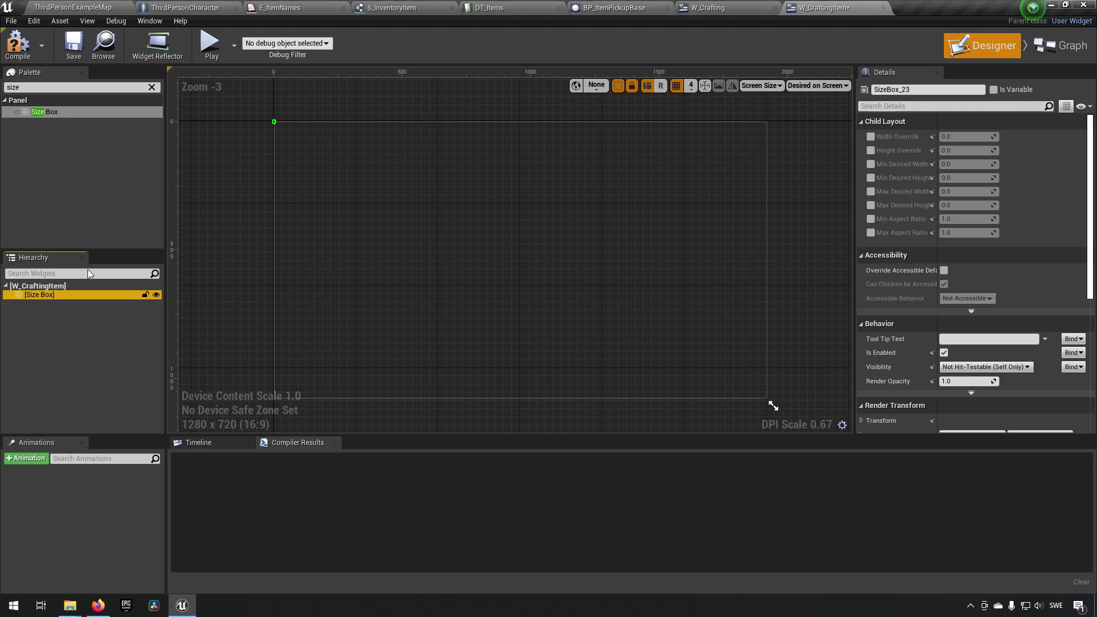
Step: Enable the Size Box's width and height overrides and set them to 300 and 50
left_click(874, 136)
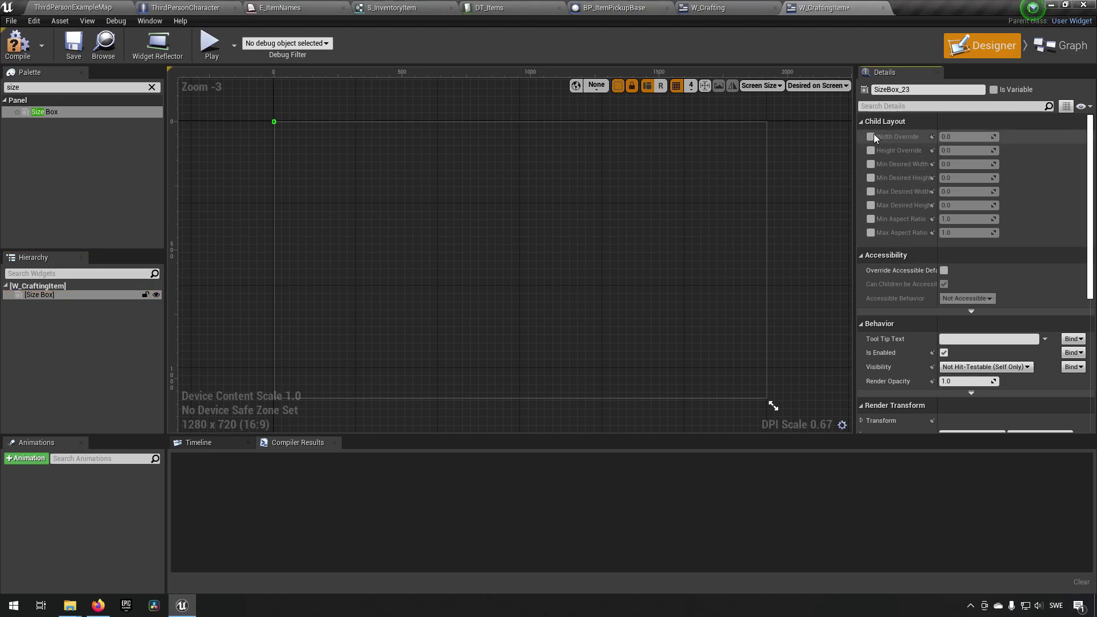
left_click(871, 137)
left_click(871, 150)
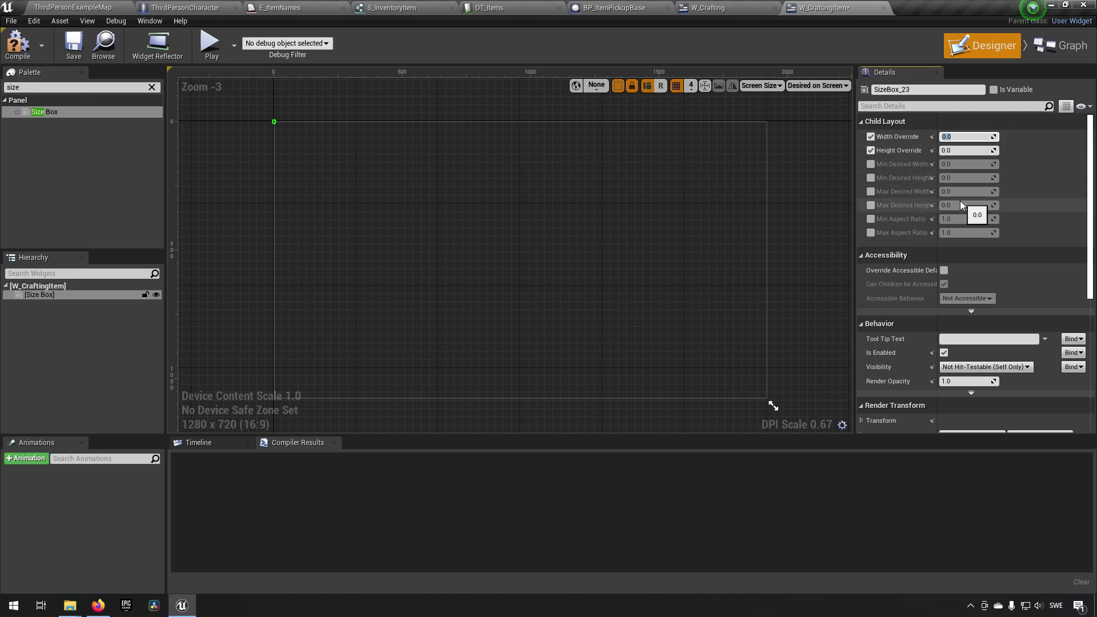
type("300")
key("Return")
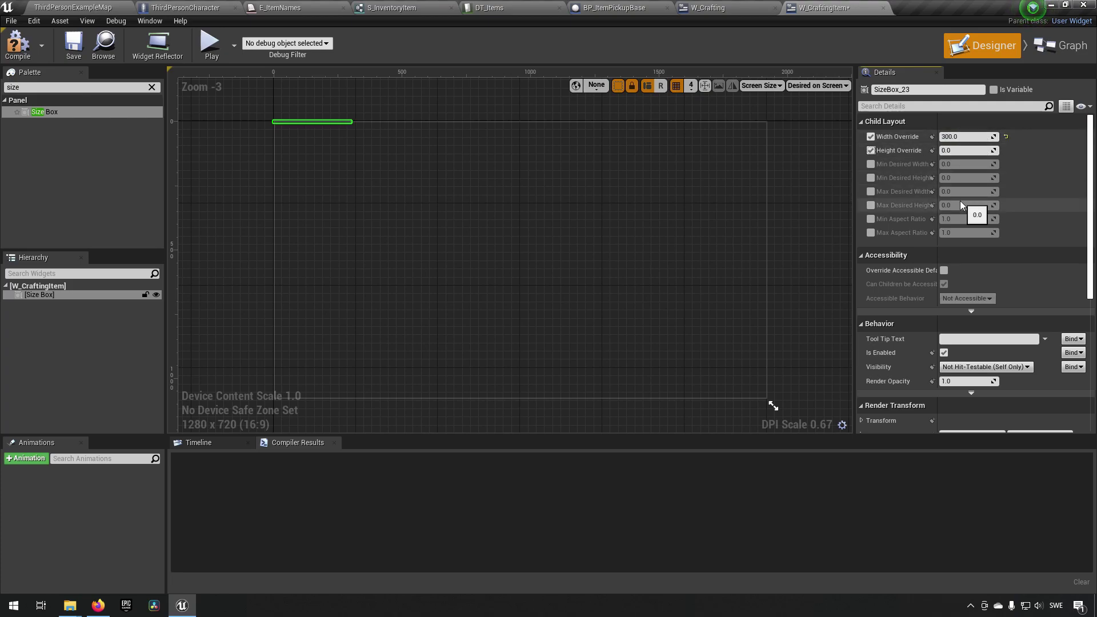
key("Tab")
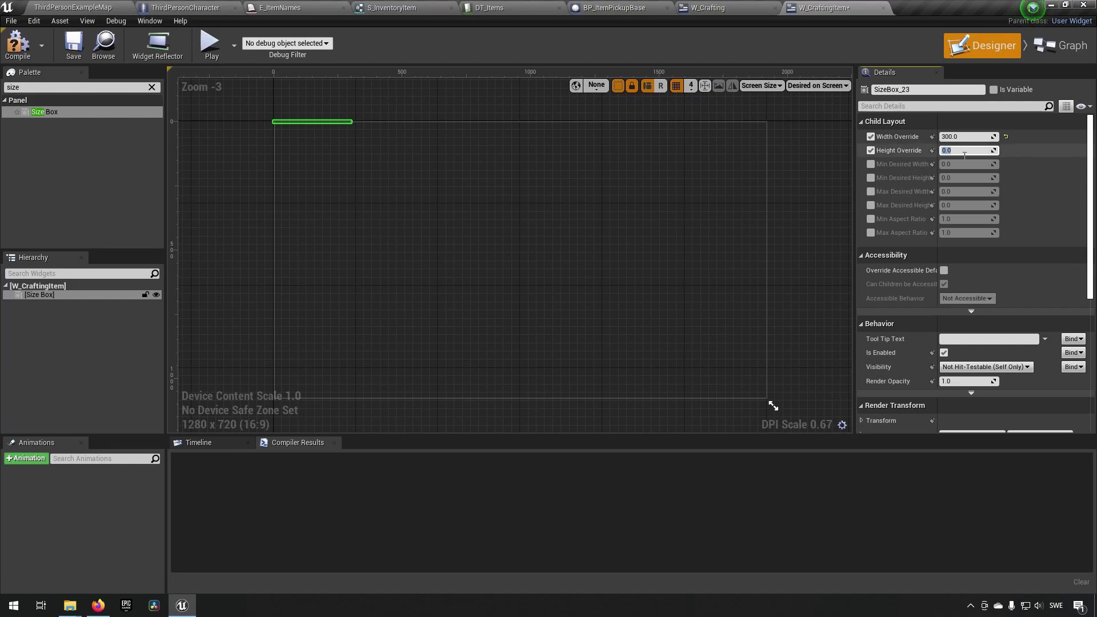
type("50")
key("Return")
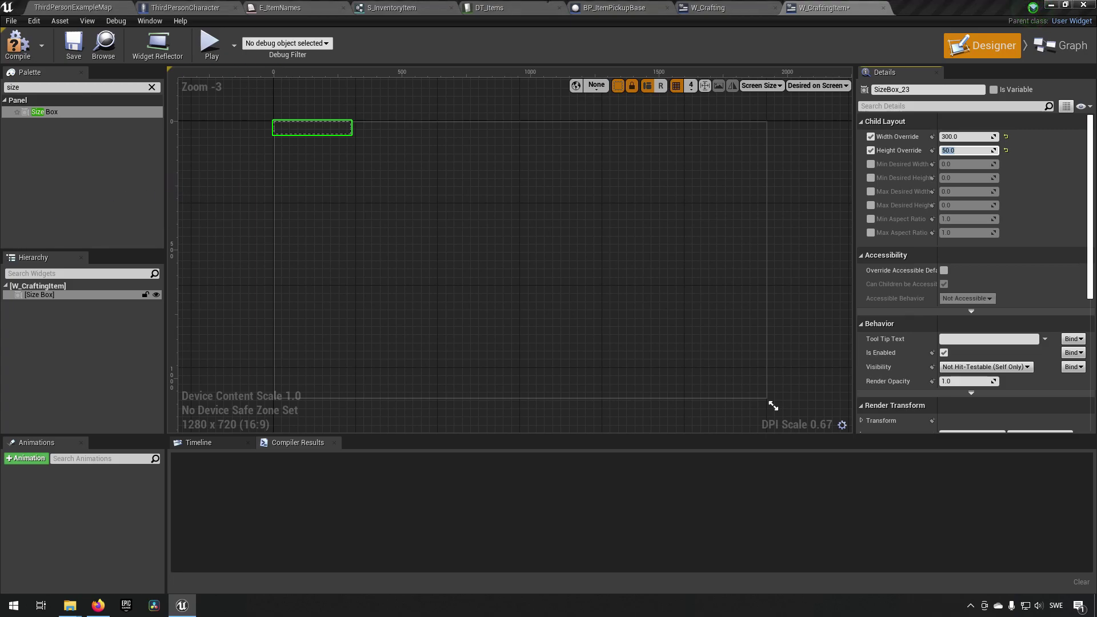
Step: Find the Button widget and add it inside the Size Box
left_click(45, 89)
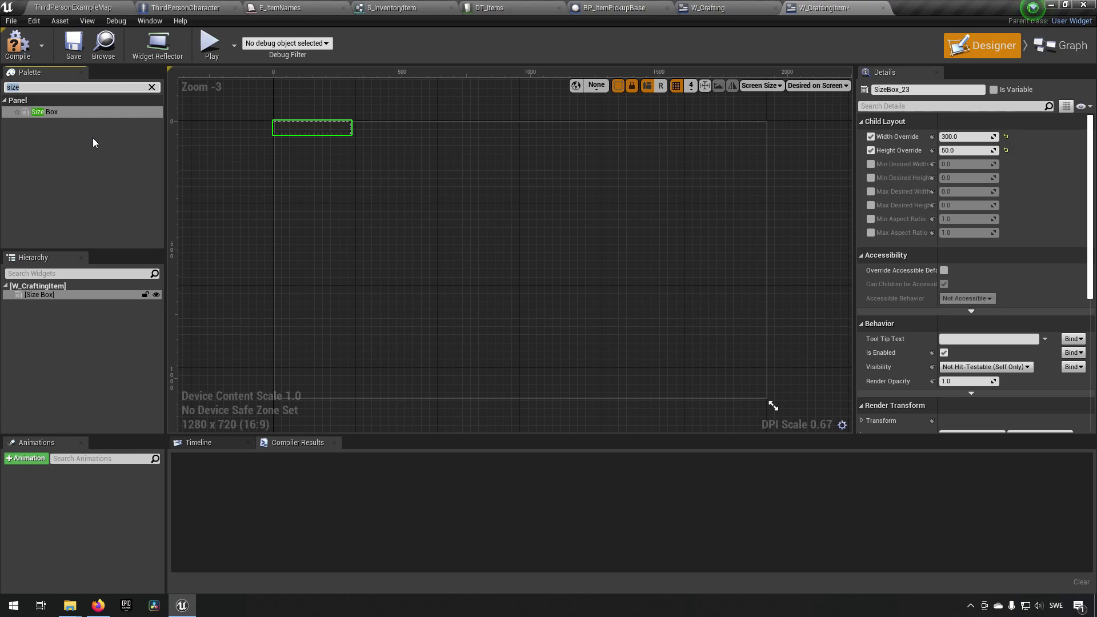
type("button")
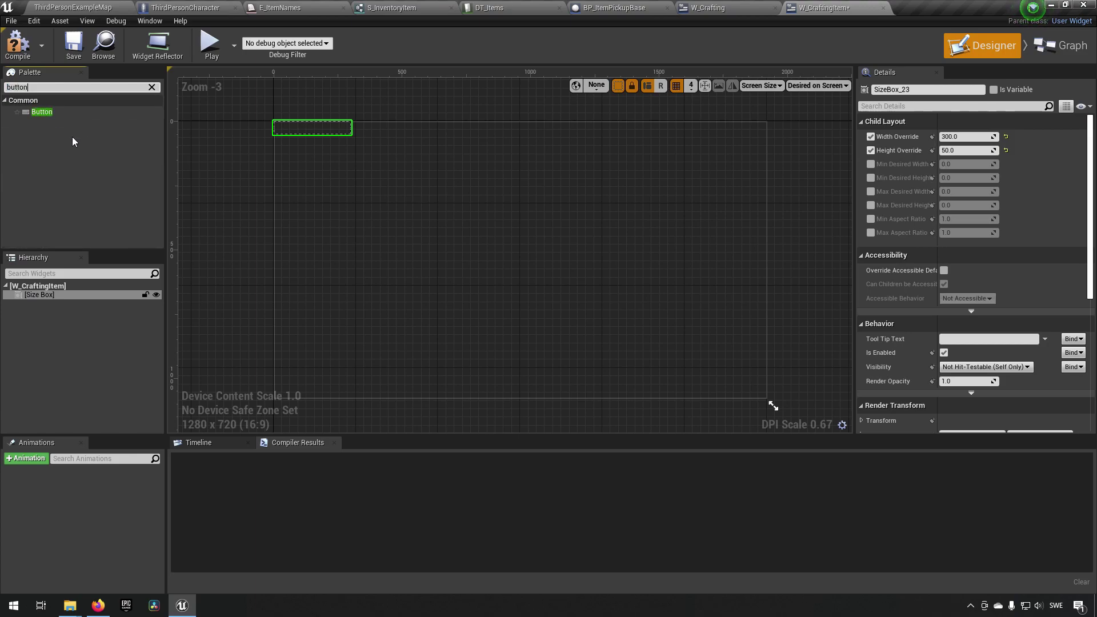
left_click_drag(57, 113, 69, 296)
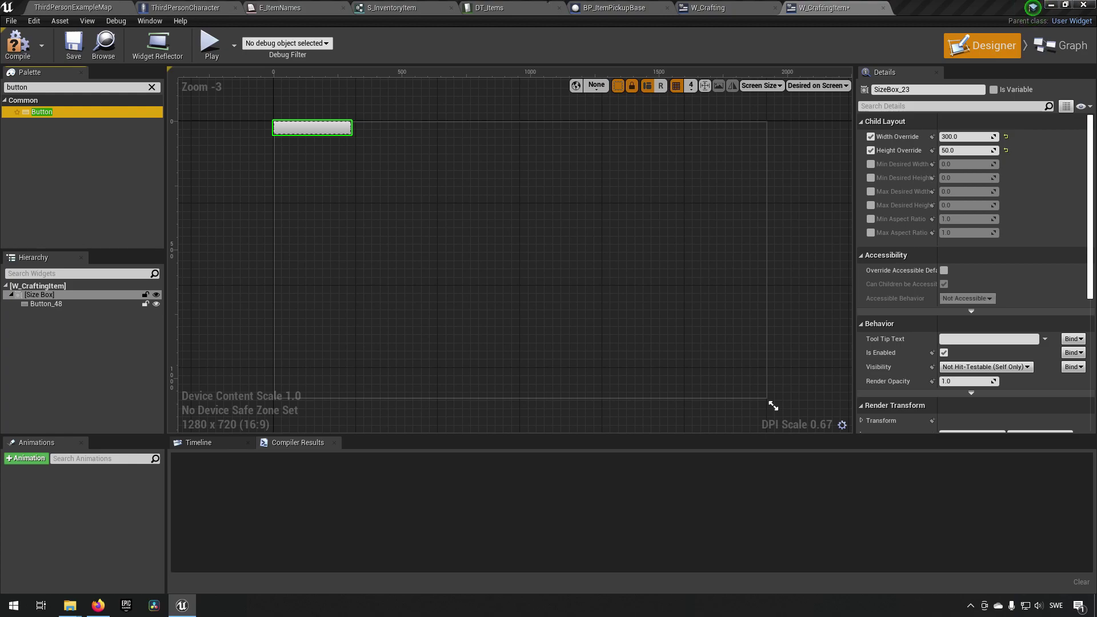
left_click(148, 345)
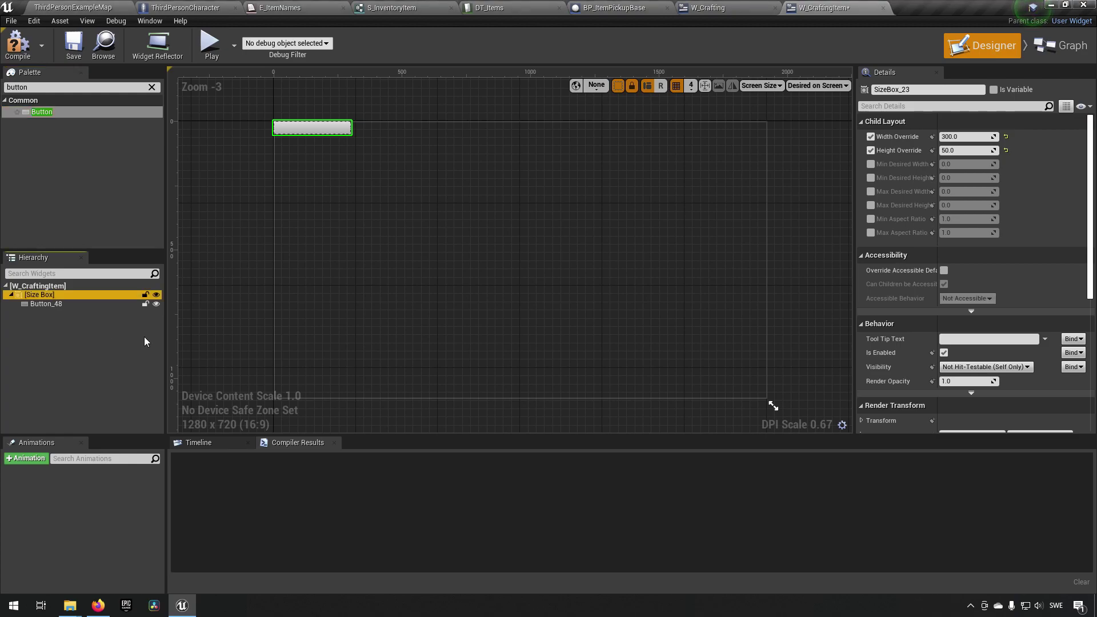
Step: Rename the new button inside the Size Box as CraftItemSelectionButton
left_click(70, 304)
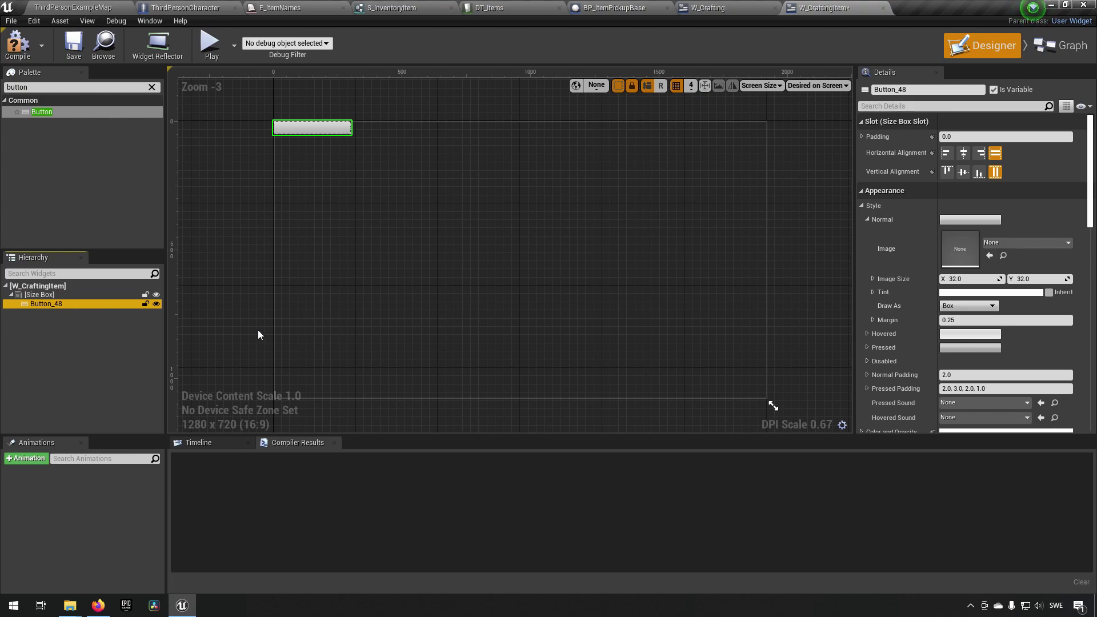
left_click(891, 90)
double_click(891, 90)
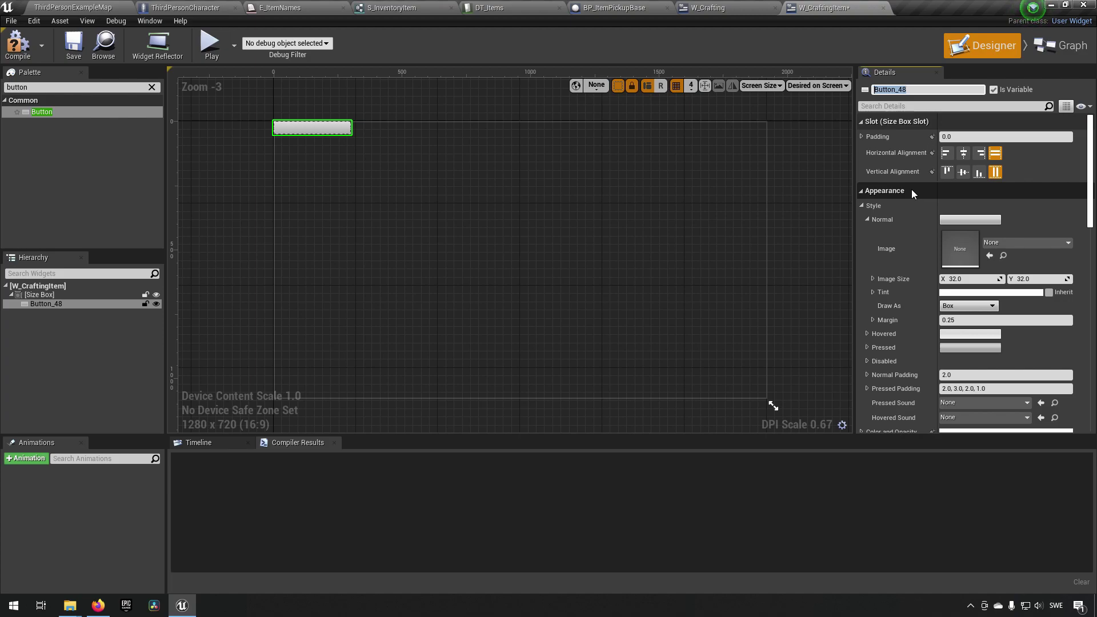
type("CraftItemSelectionButton")
key("Return")
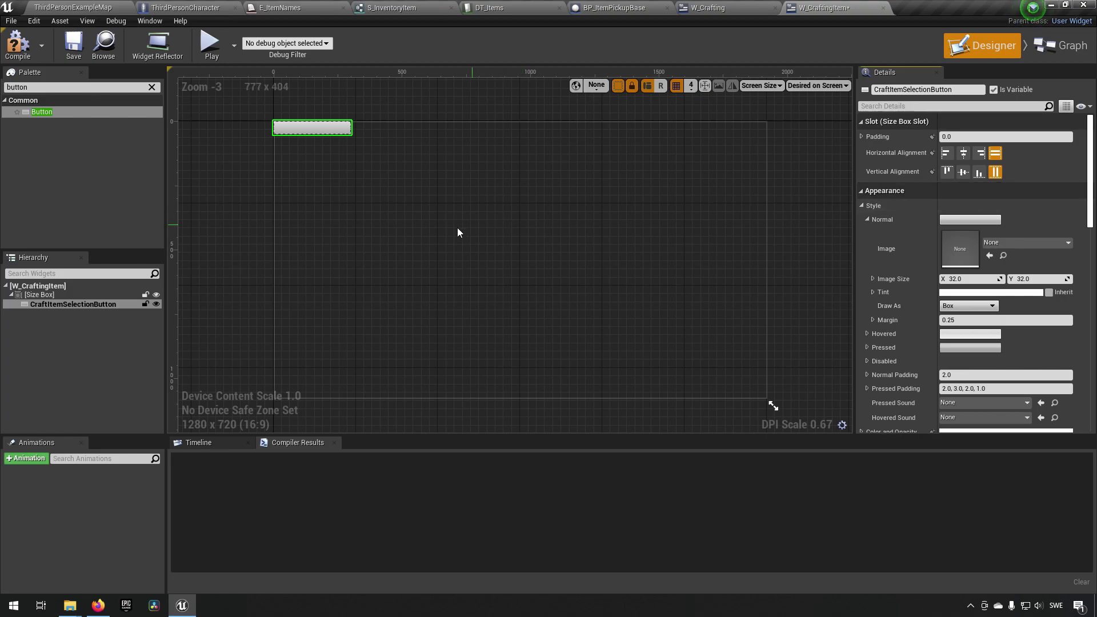
Step: Find the Horizontal Box widget and add it inside CraftItemSelectionButton
left_click(56, 87)
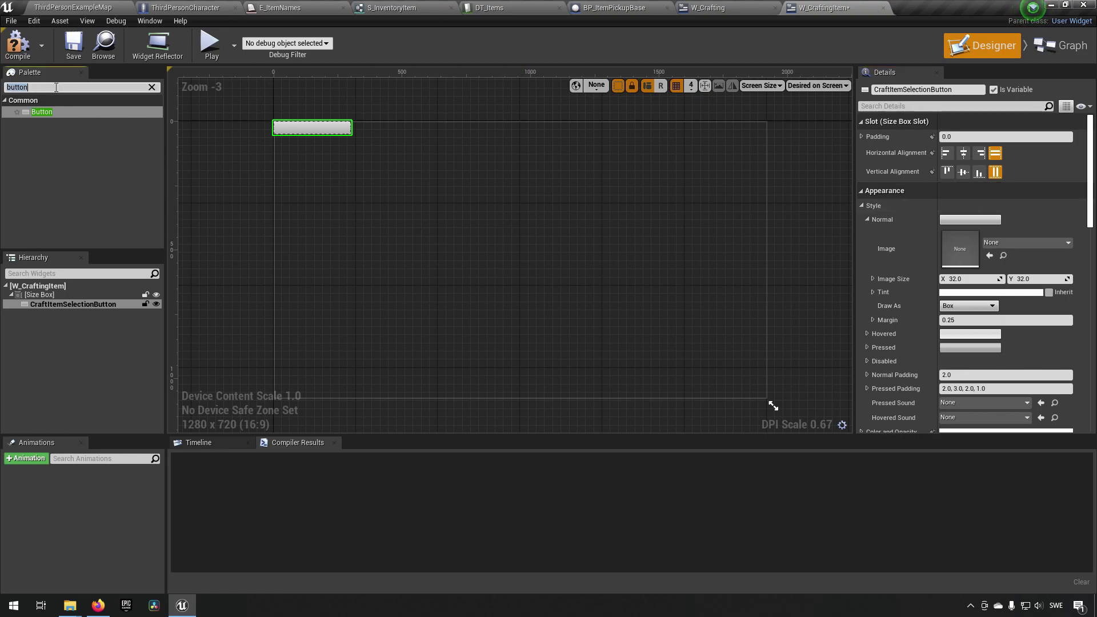
type("hoie")
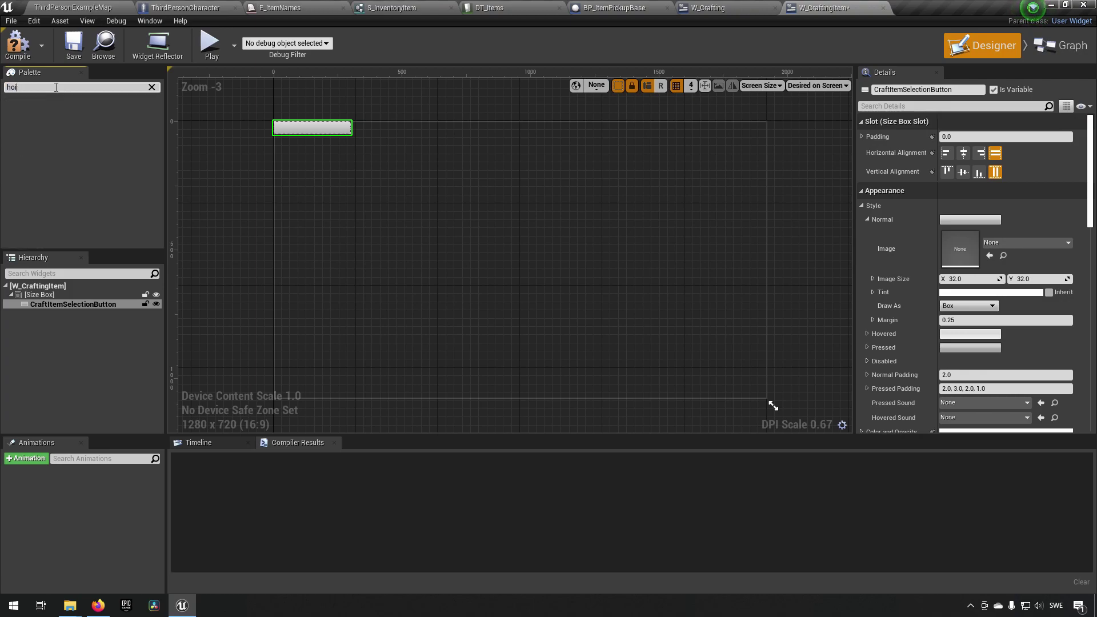
key("BackSpace")
type("r")
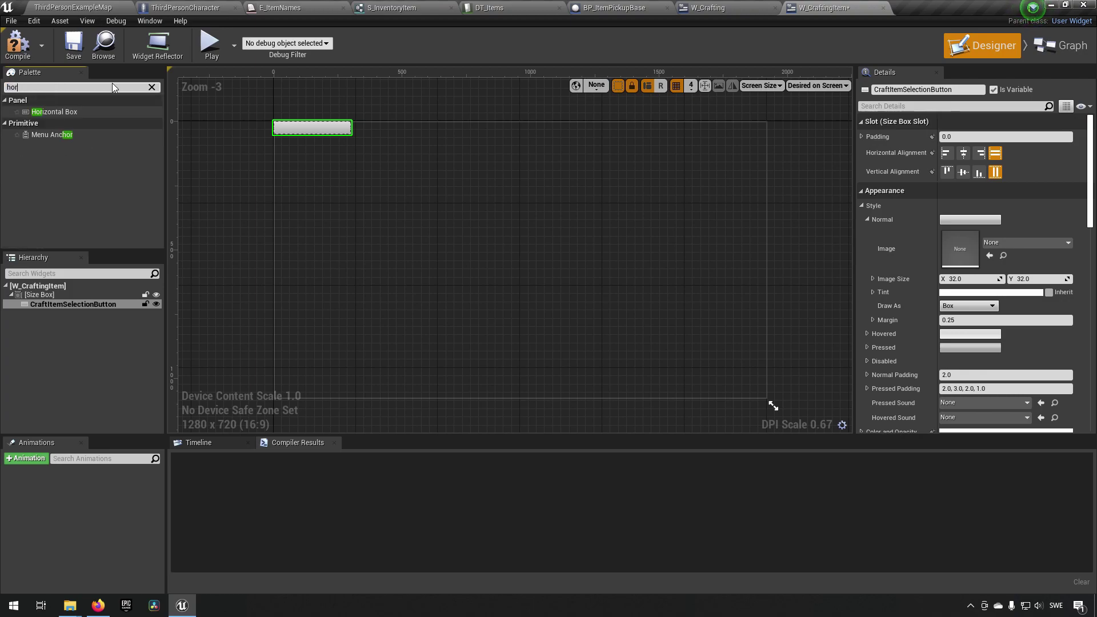
left_click_drag(74, 111, 73, 307)
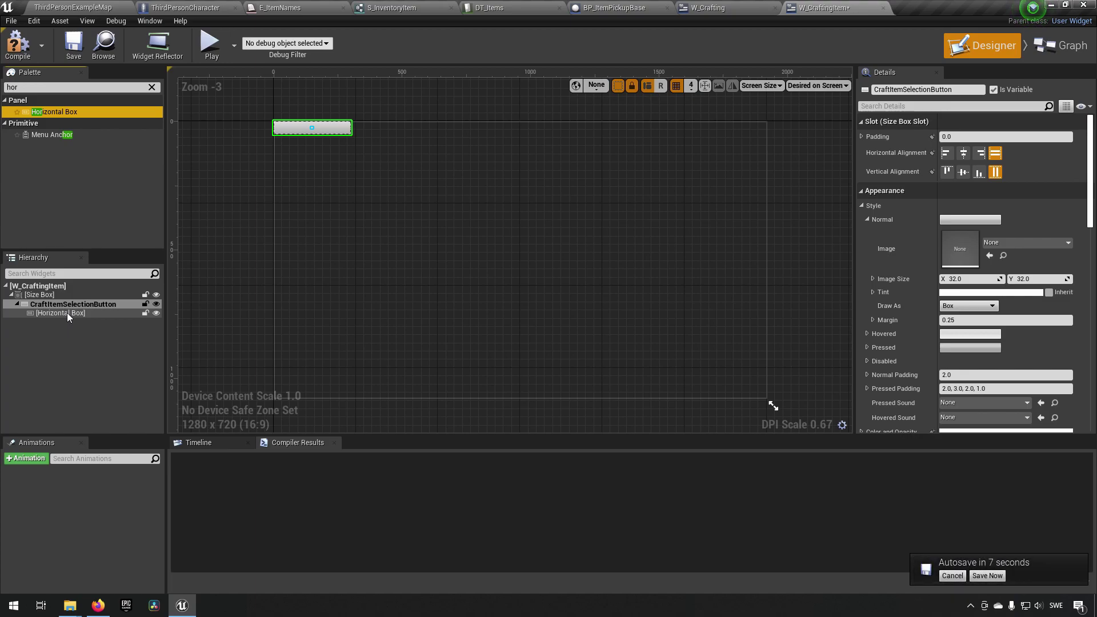
Step: Add an Image widget inside the button's Horizontal Box and select it
left_click(51, 87)
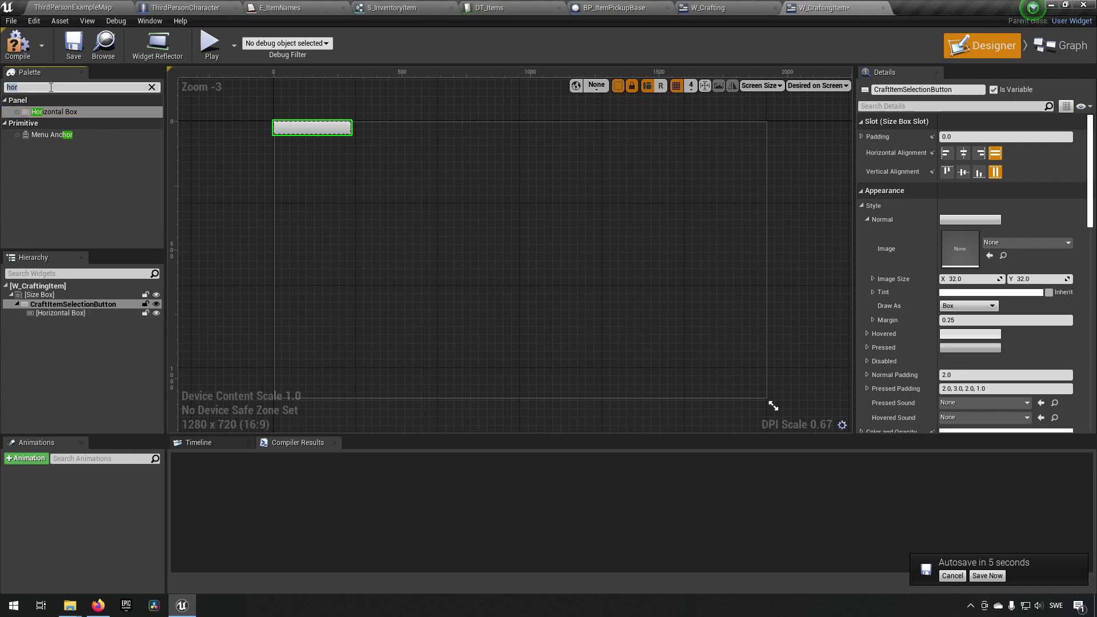
type("image")
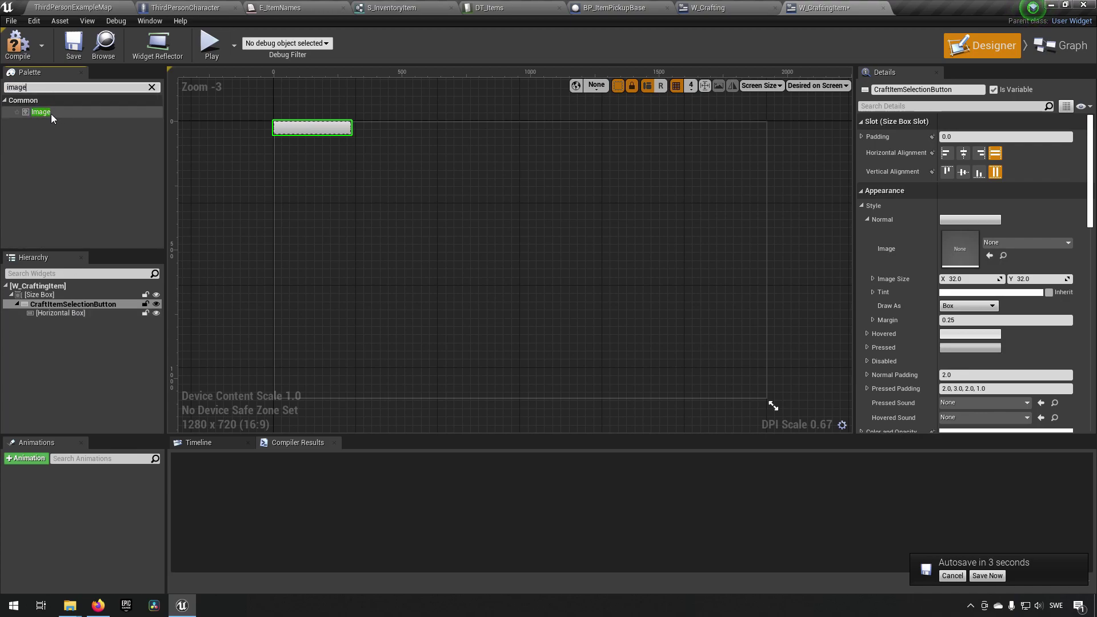
left_click_drag(40, 111, 80, 318)
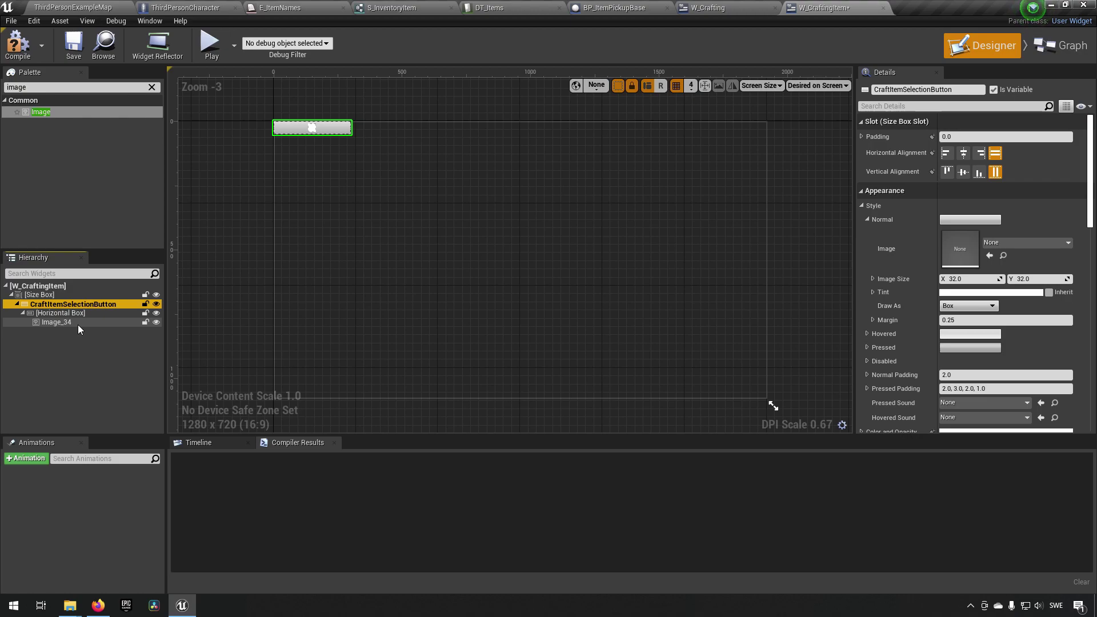
left_click(78, 322)
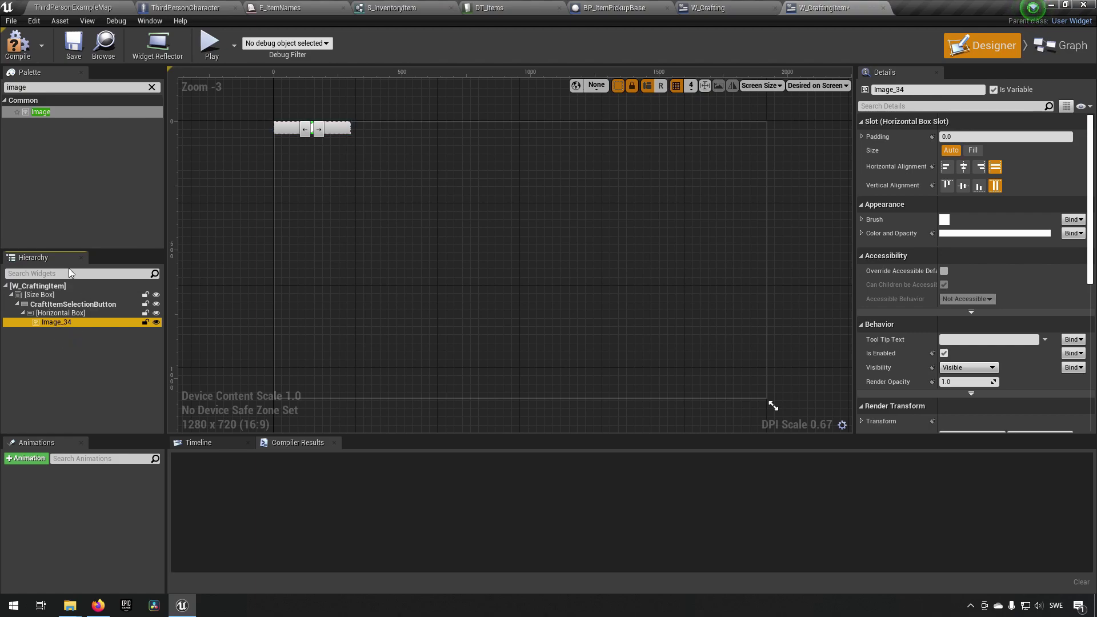
Step: Add a Text widget after the image inside the button's Horizontal Box
left_click(124, 90)
type("text")
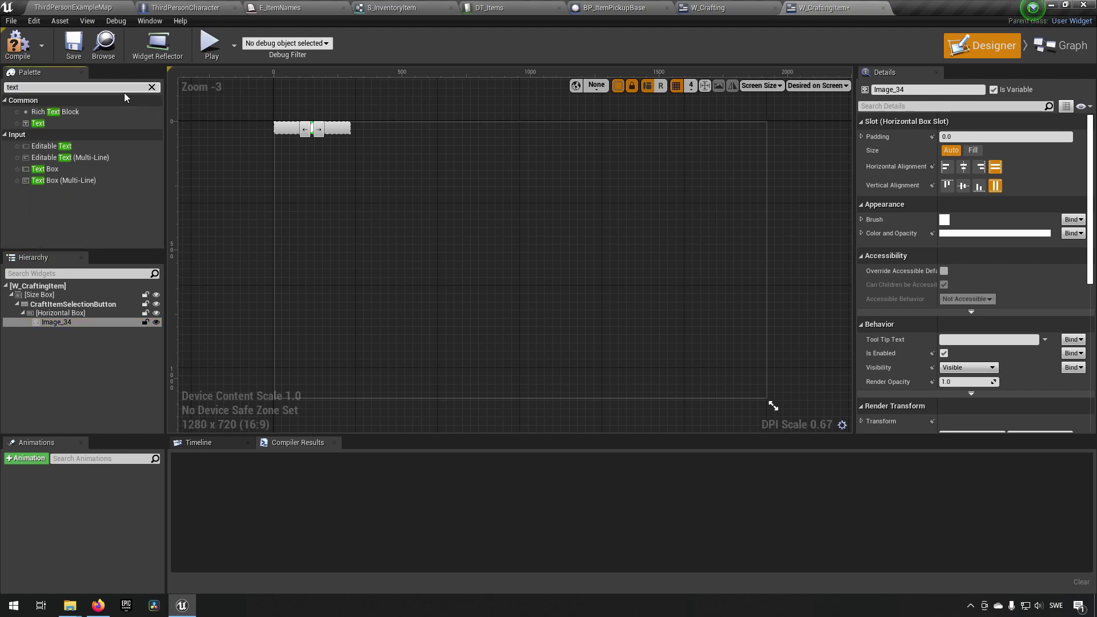
left_click_drag(40, 123, 81, 313)
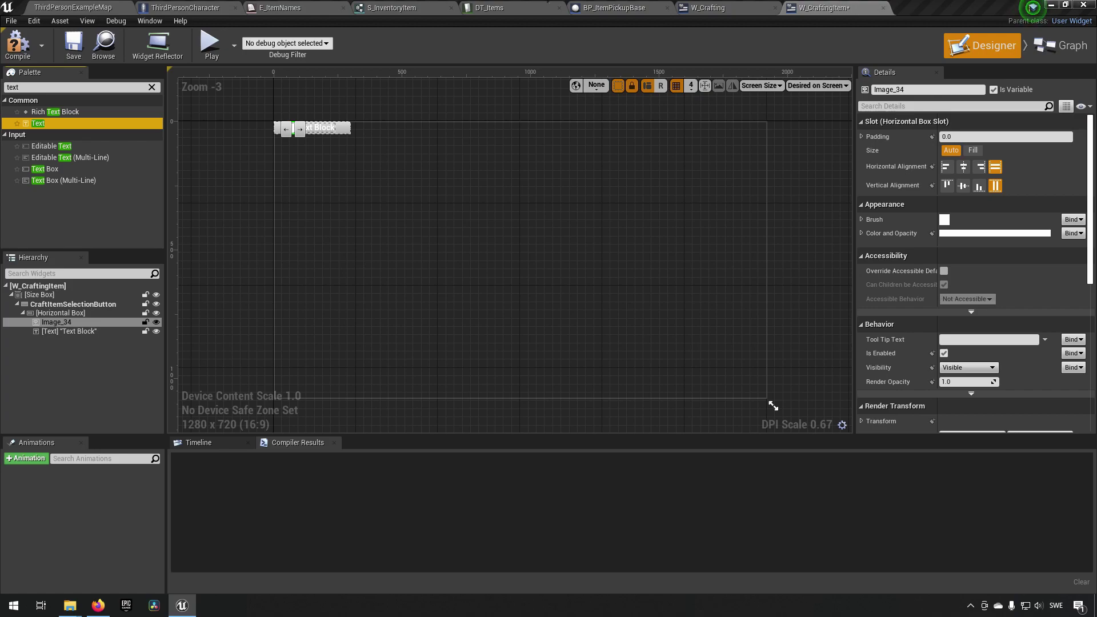
Step: Set the Horizontal Box's horizontal and vertical alignment to Fill within CraftItemSelectionButton
left_click(80, 304)
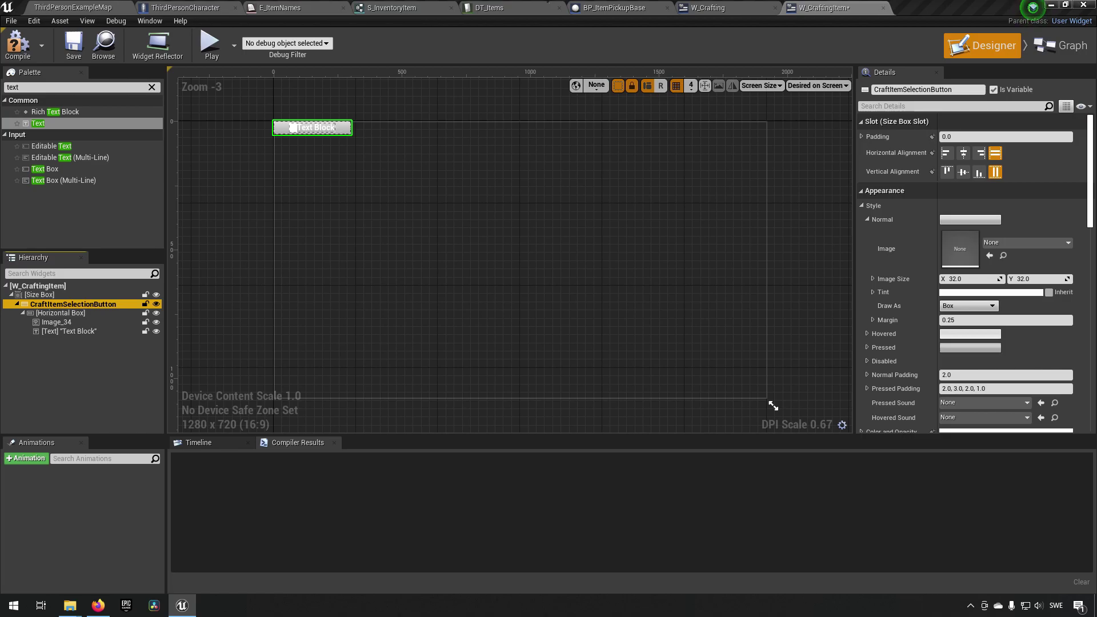
left_click(109, 313)
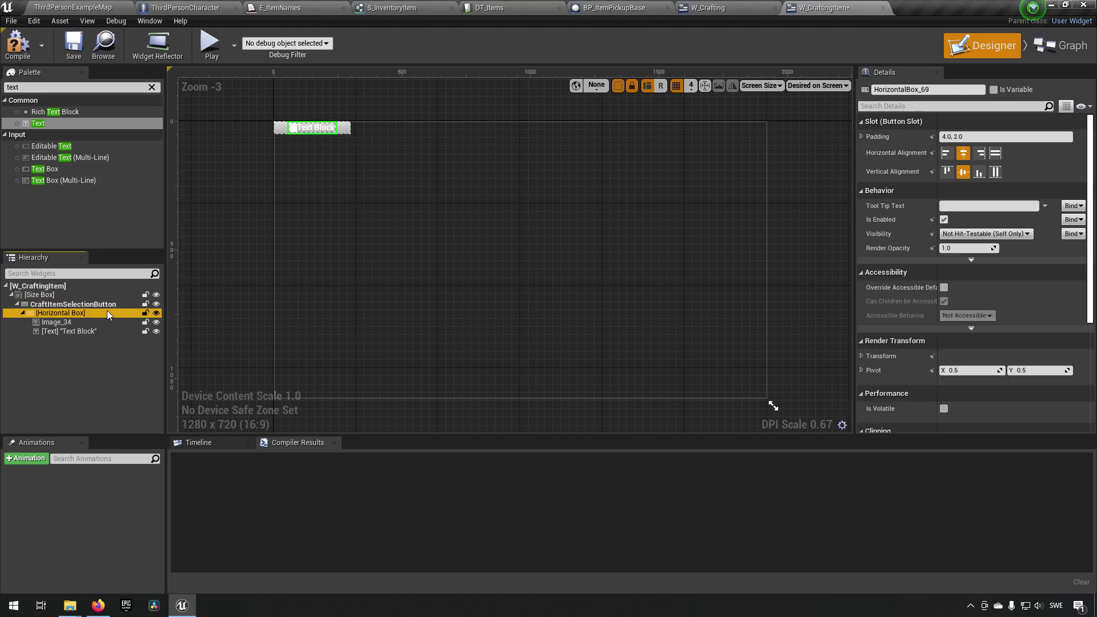
left_click(995, 156)
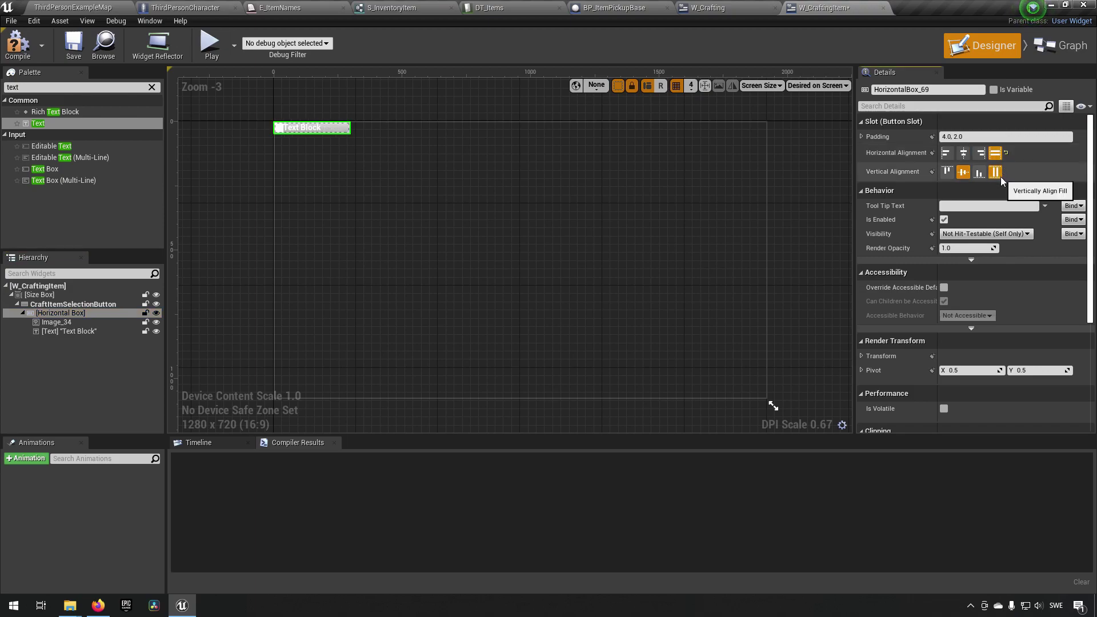
left_click(1000, 176)
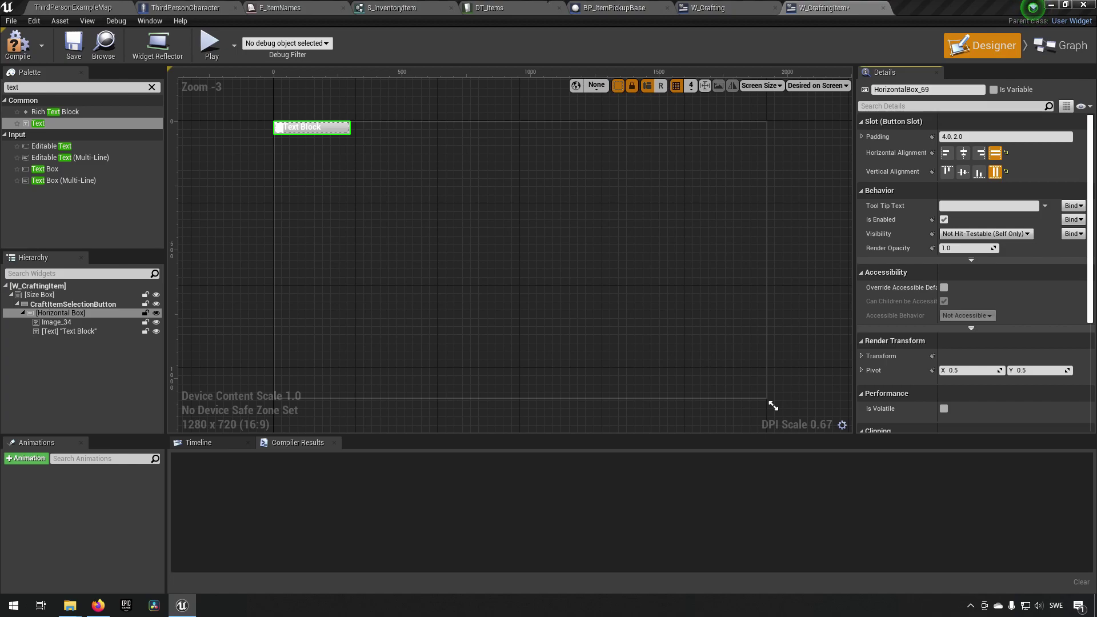
Step: Set the horizontal alignment of the image in the Horizontal Box to left
left_click(86, 322)
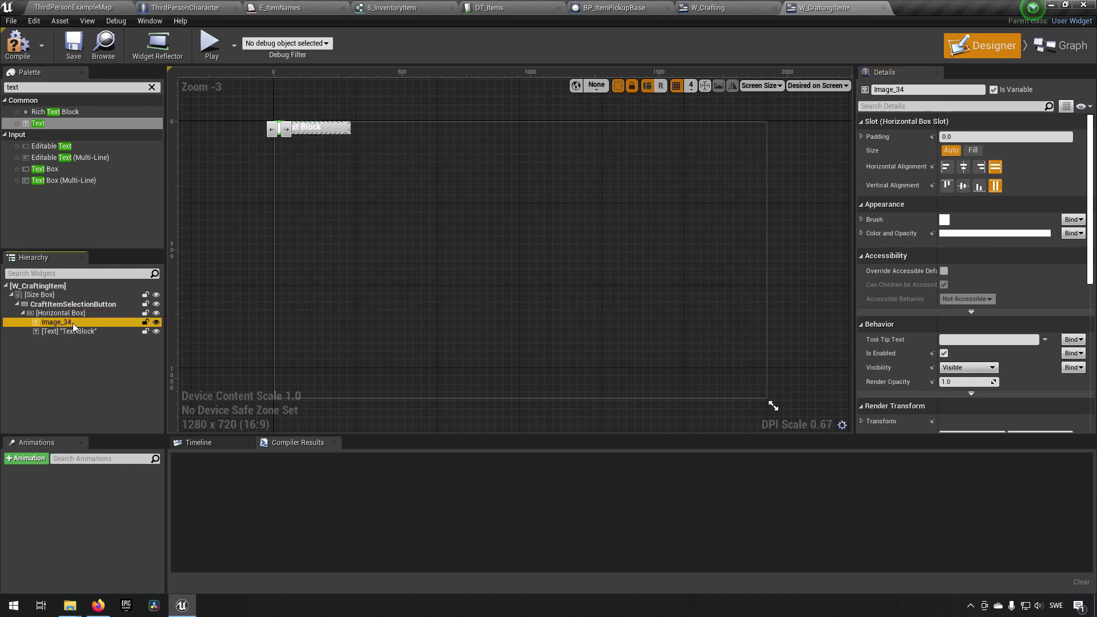
left_click(947, 167)
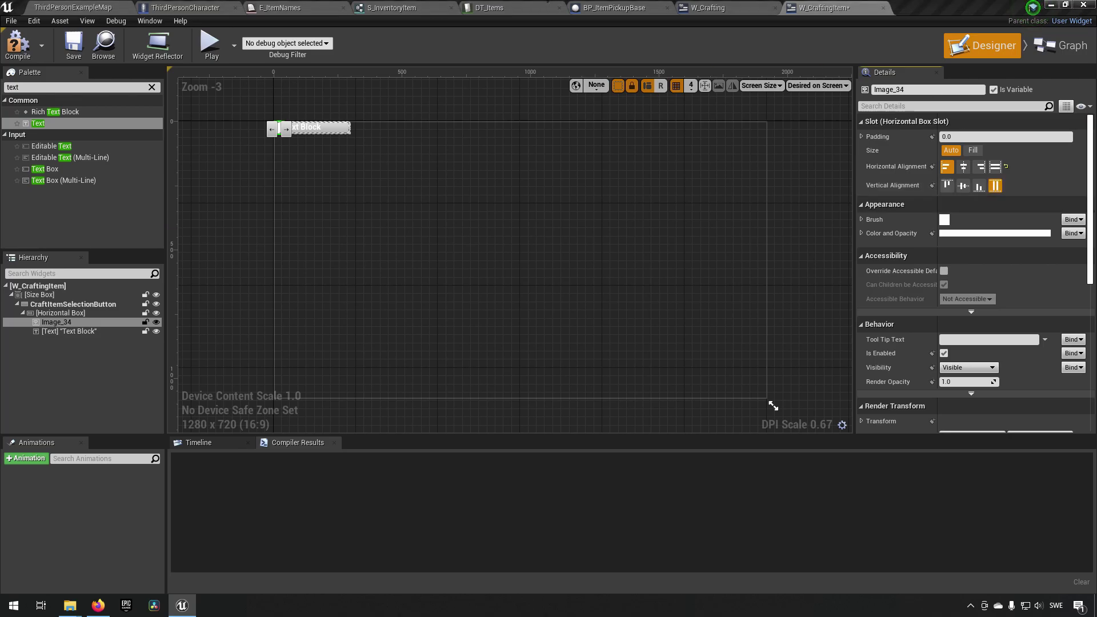
left_click(56, 321)
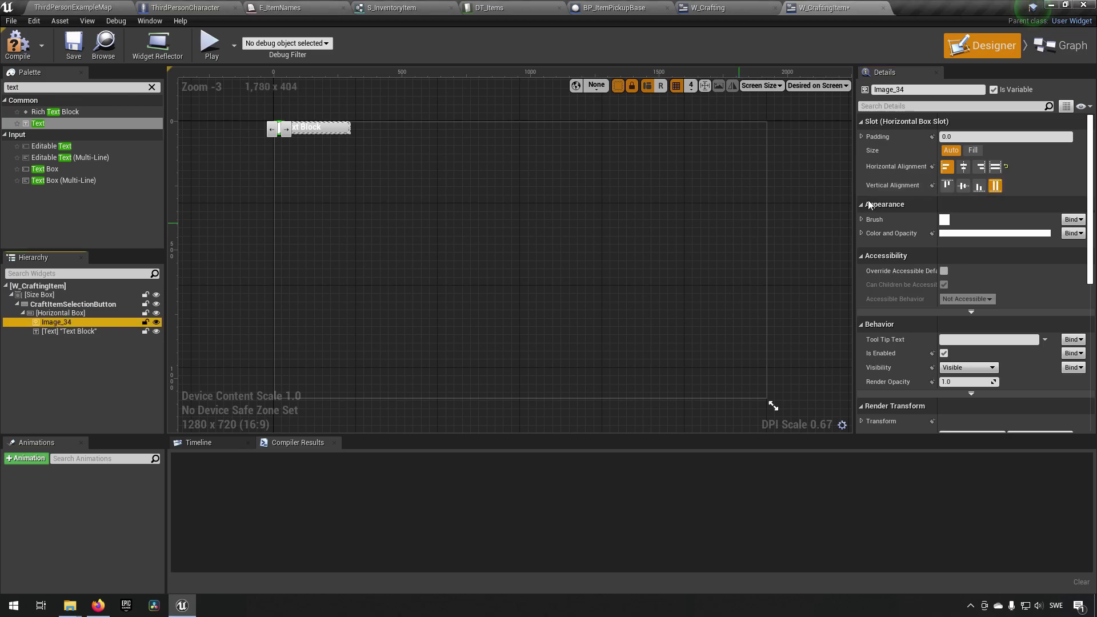
Step: Set the content of the text widget in the button's Horizontal Box to "Crafting item"
left_click(112, 332)
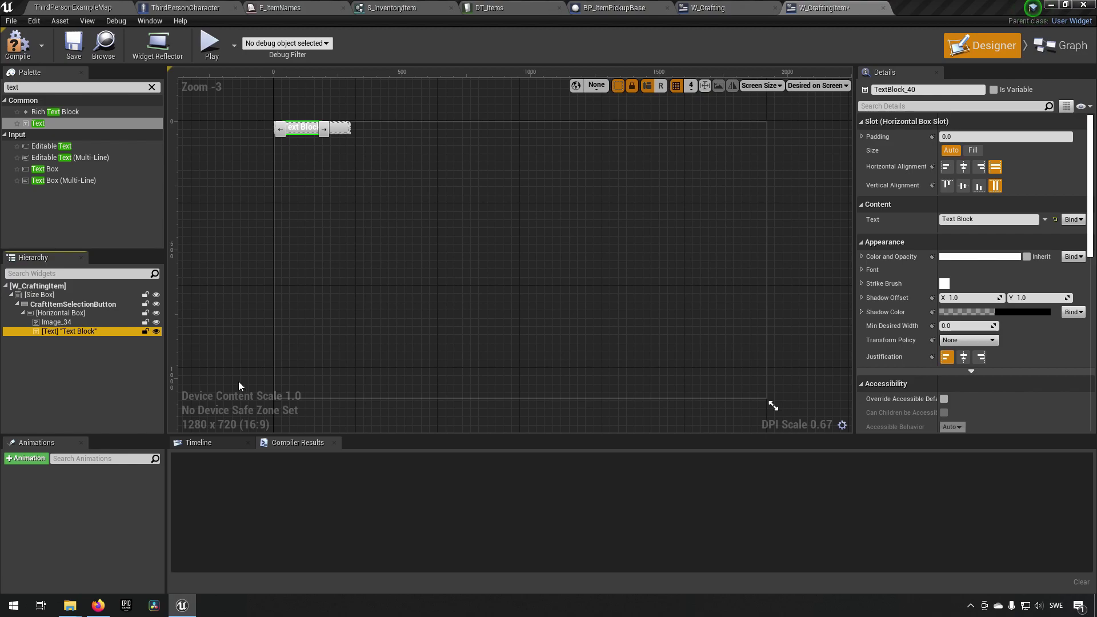
left_click(295, 170)
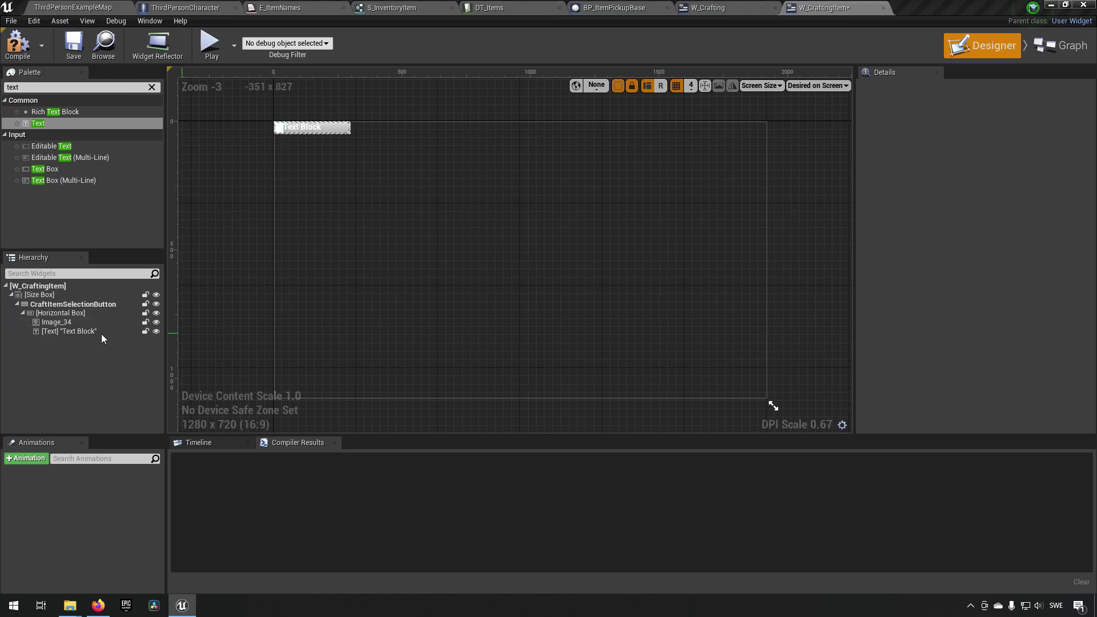
left_click(125, 330)
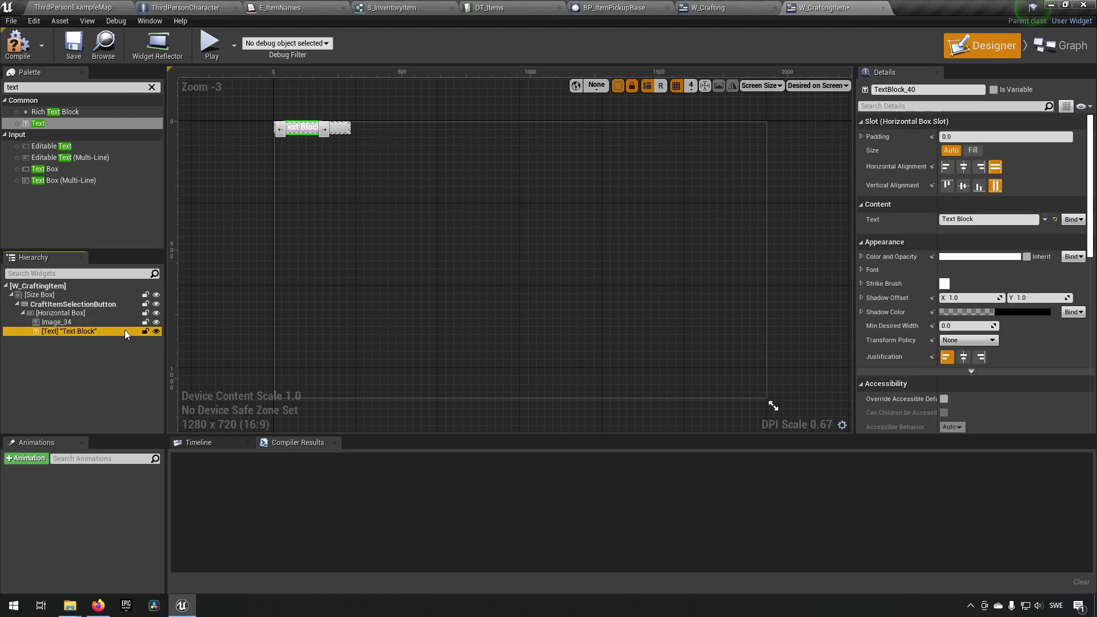
left_click(988, 219)
type("Cra")
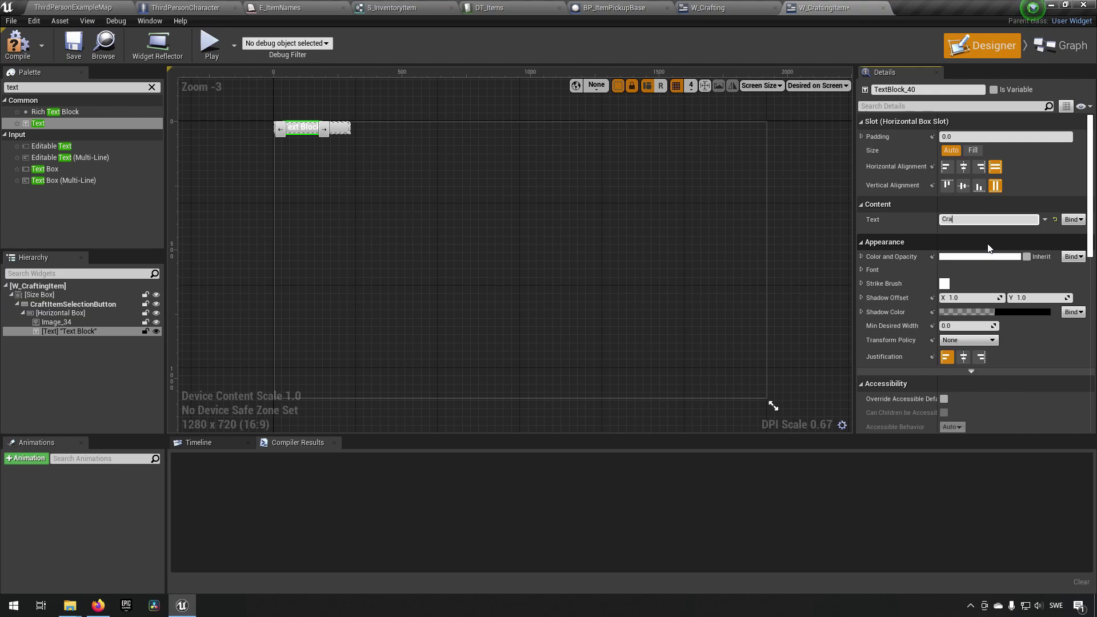
type("fting item")
key("Return")
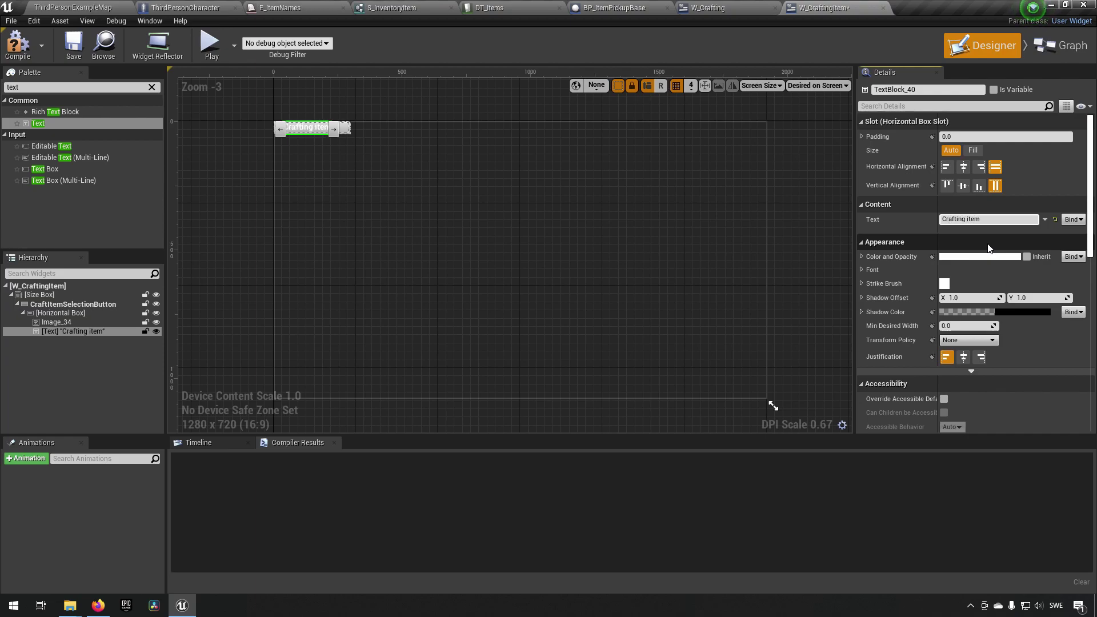
Step: Compile and save the W_CraftingItem widget blueprint
key("F7")
key("ctrl+s")
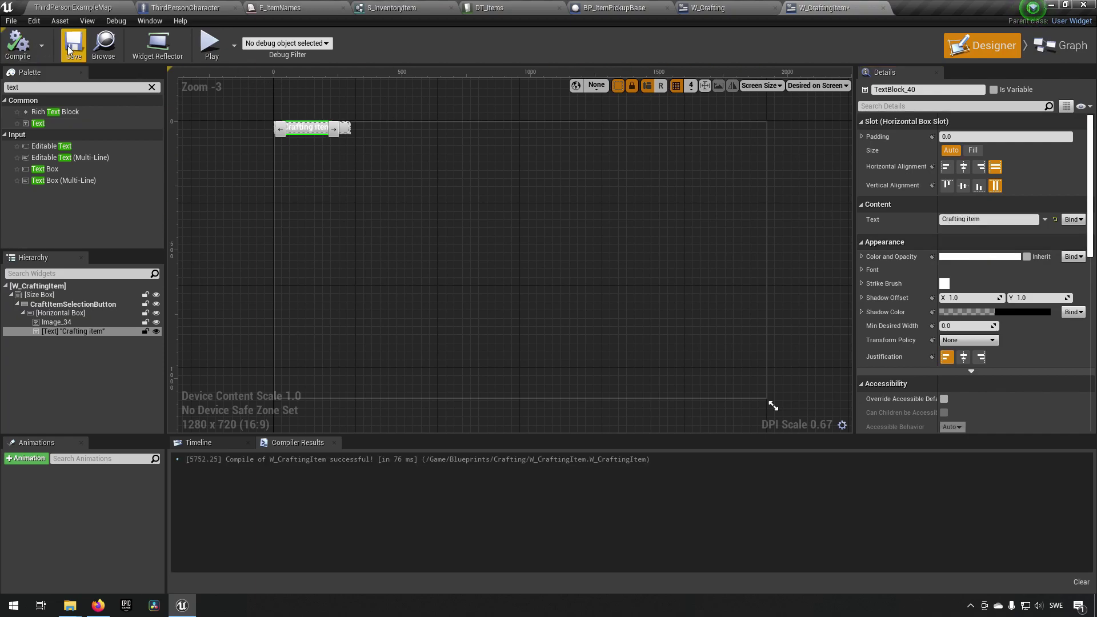
left_click(438, 224)
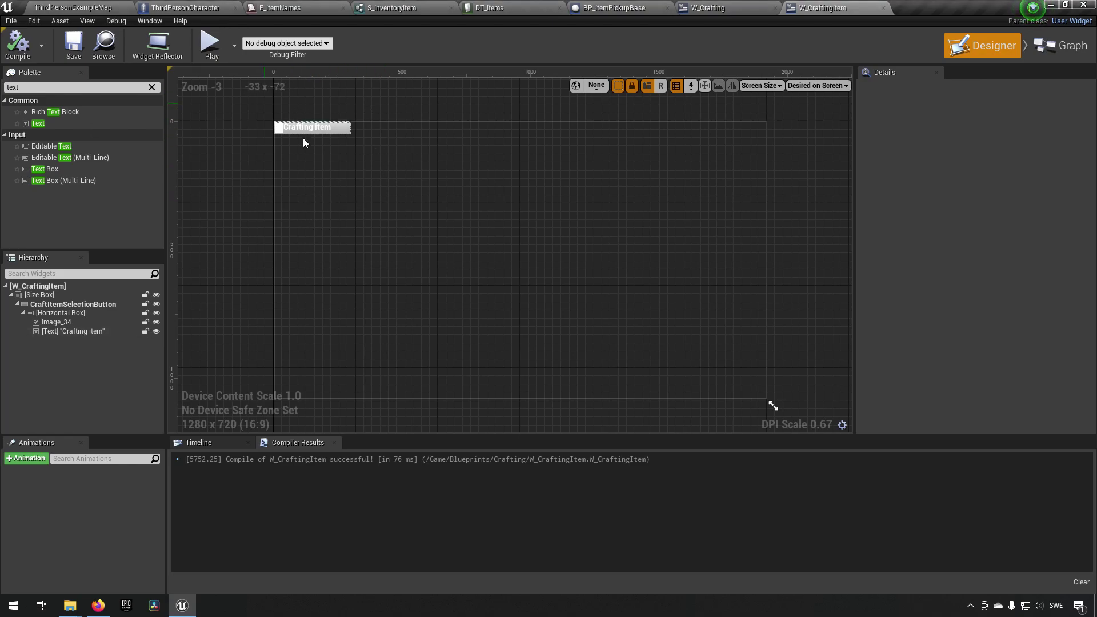
Step: Create a Widget Blueprint named W_CraftingDetails in the Crafting folder and open it
left_click(97, 5)
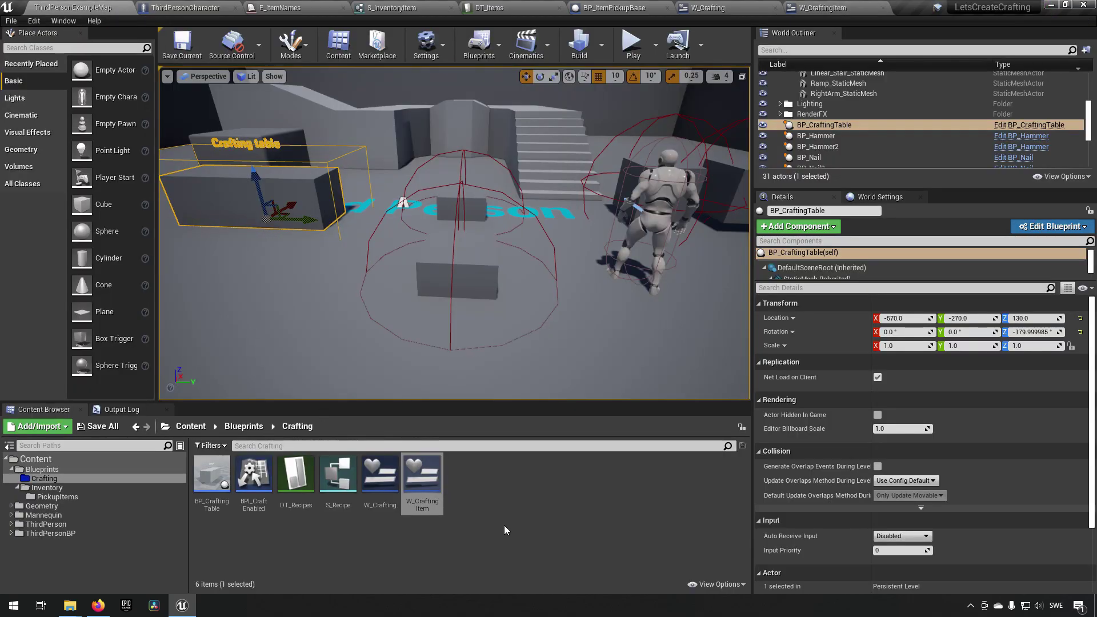
left_click(400, 548)
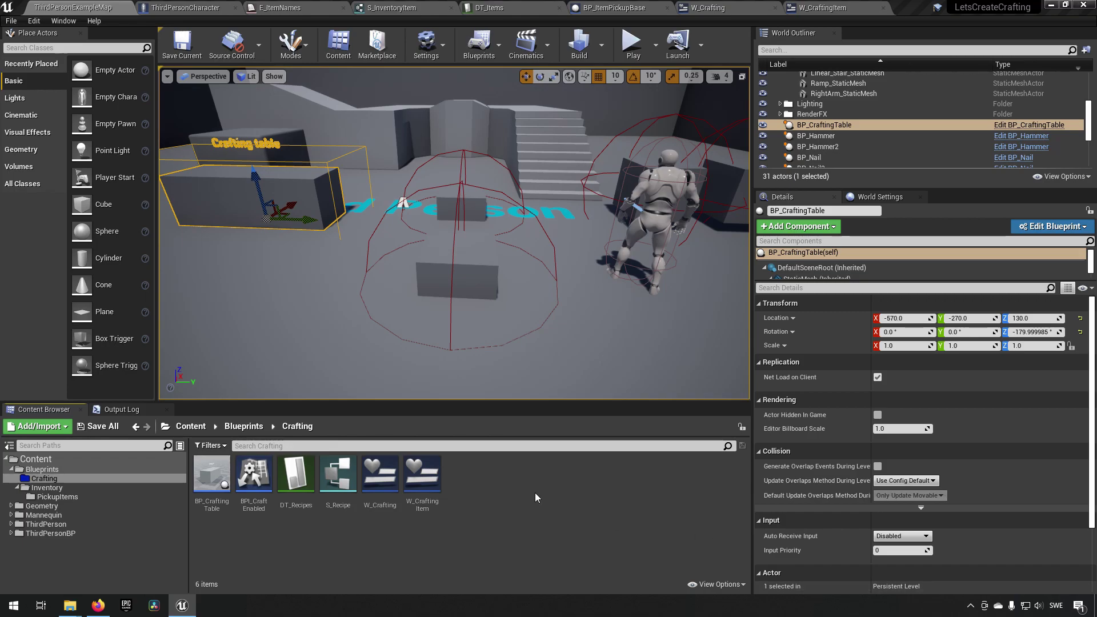
right_click(492, 483)
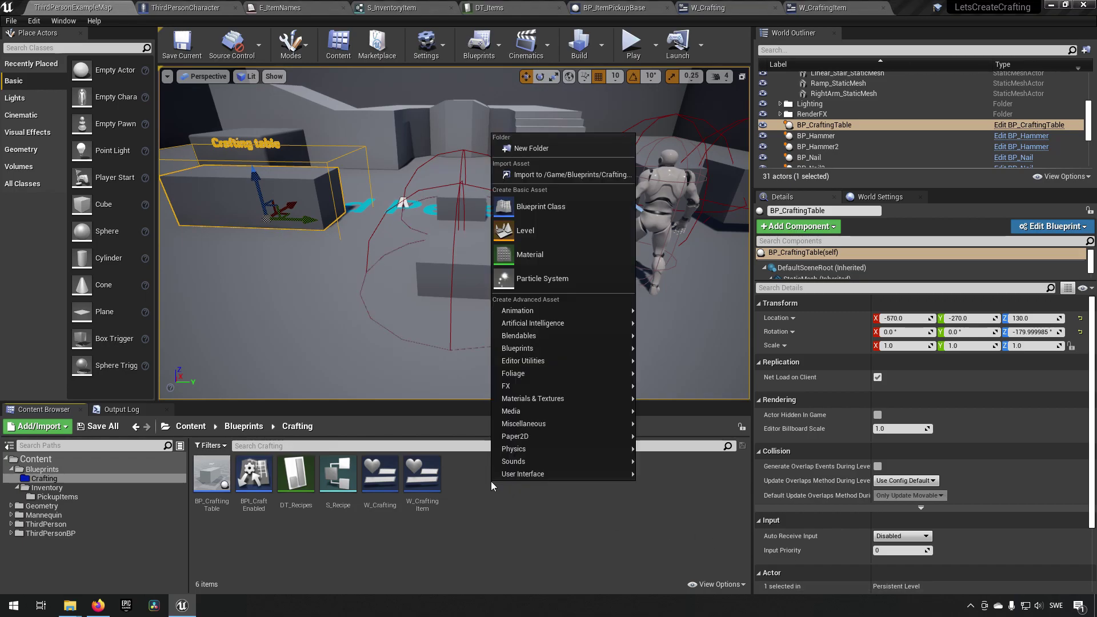
mouse_move(595, 471)
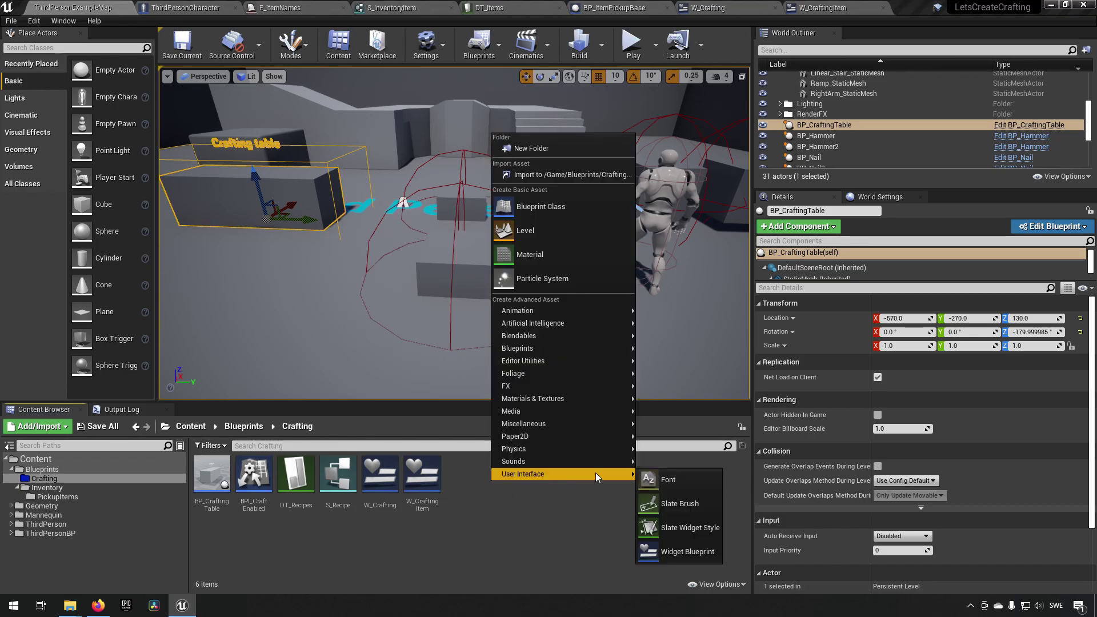
left_click(703, 549)
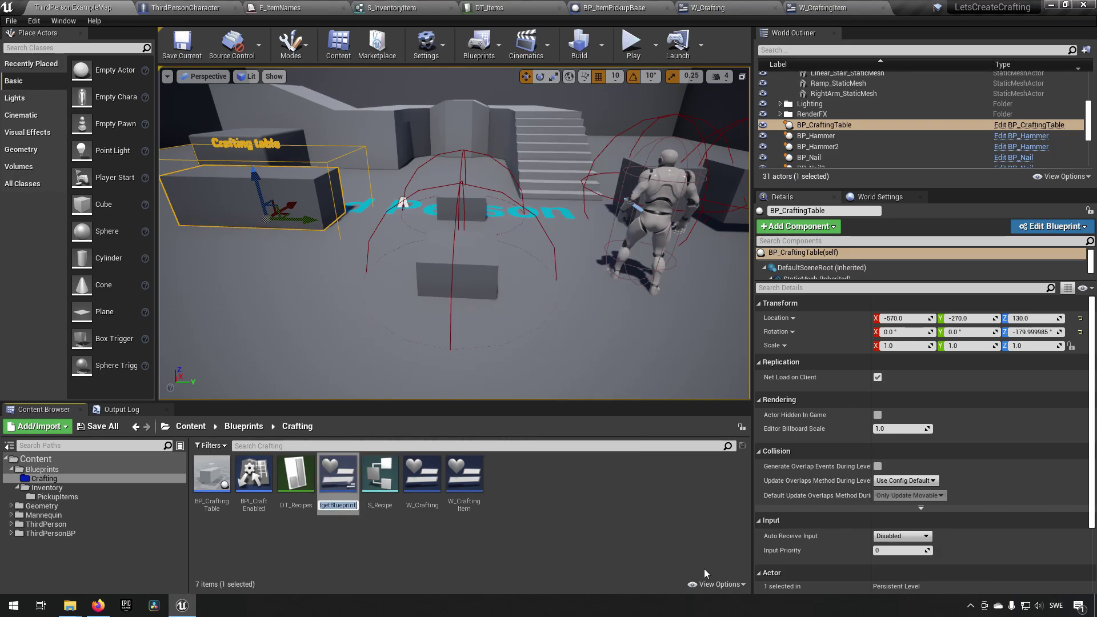
type("W_Crafting")
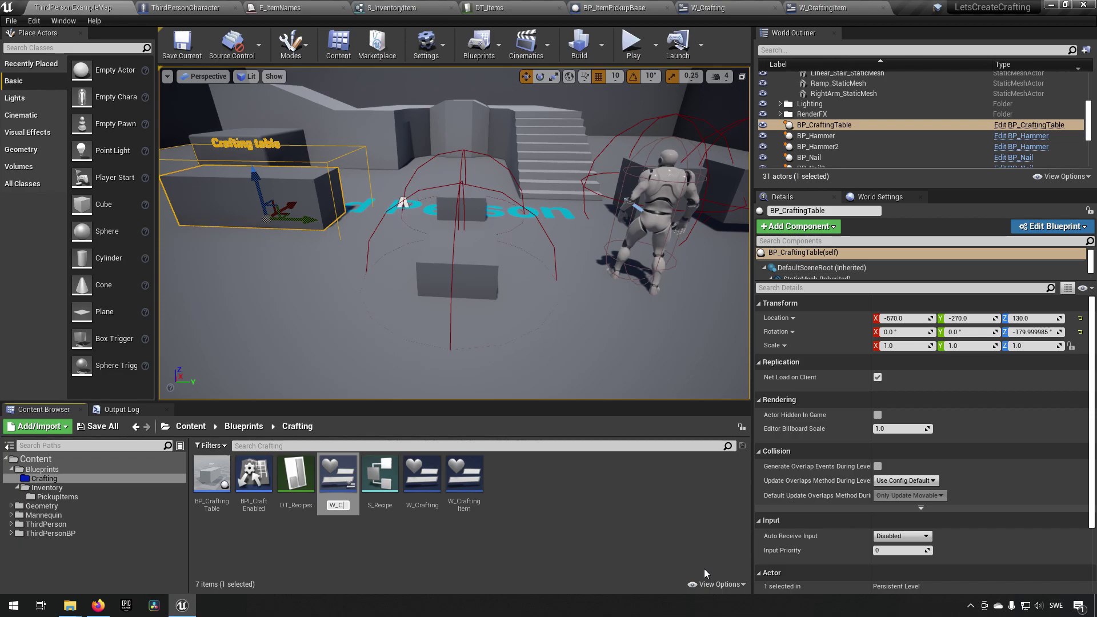
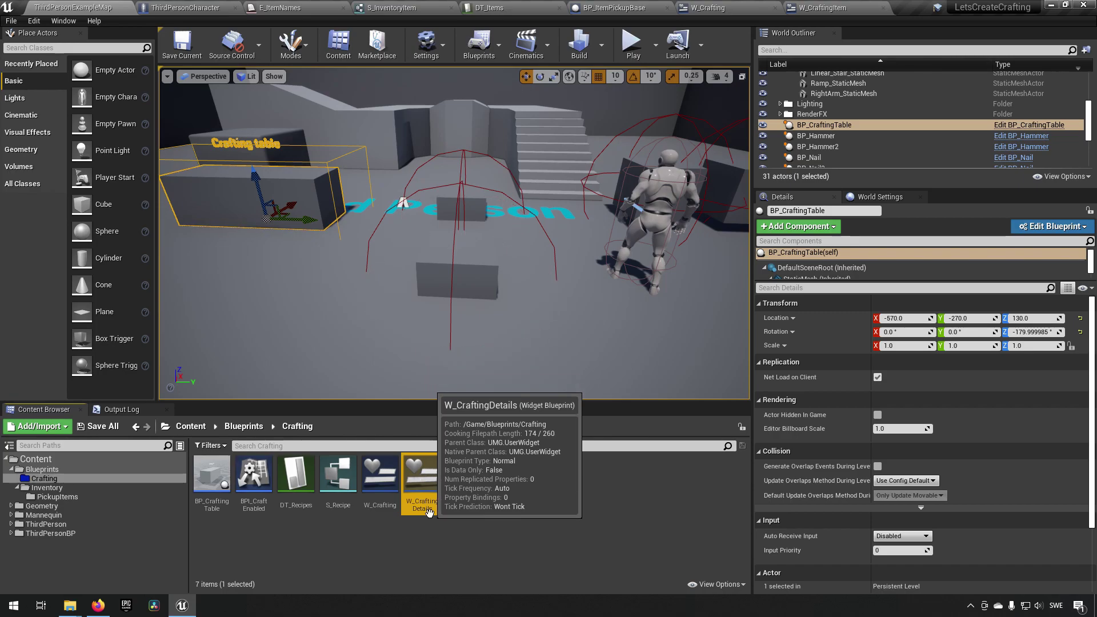
double_click(422, 476)
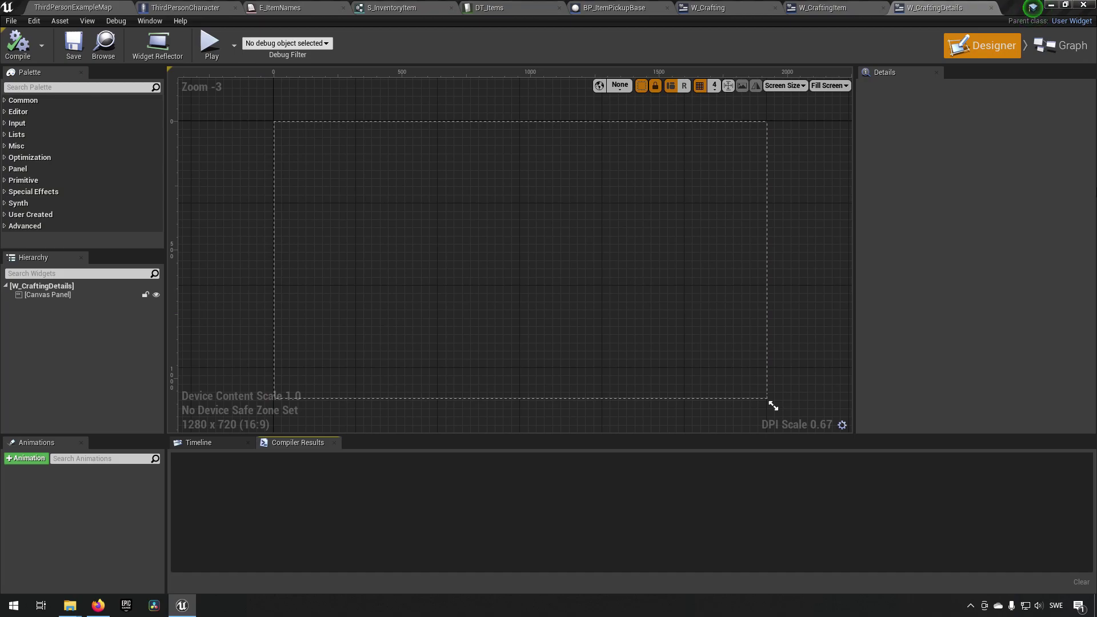
Step: Delete the Canvas Panel from W_CraftingDetails and set the designer preview size to Desired on Screen
left_click(53, 295)
key("Delete")
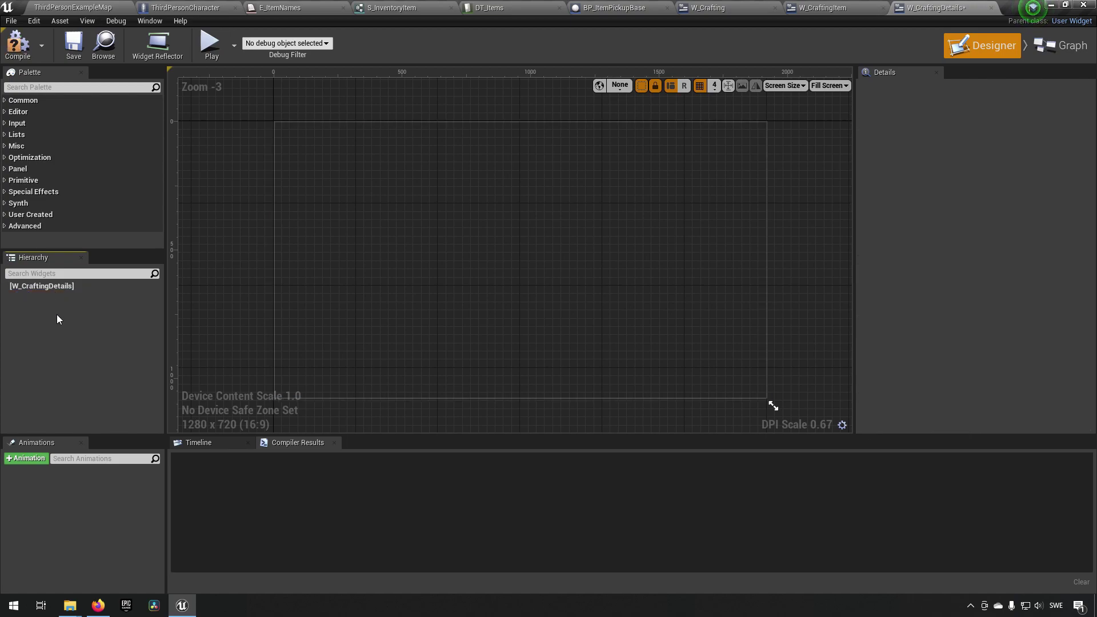
left_click(831, 89)
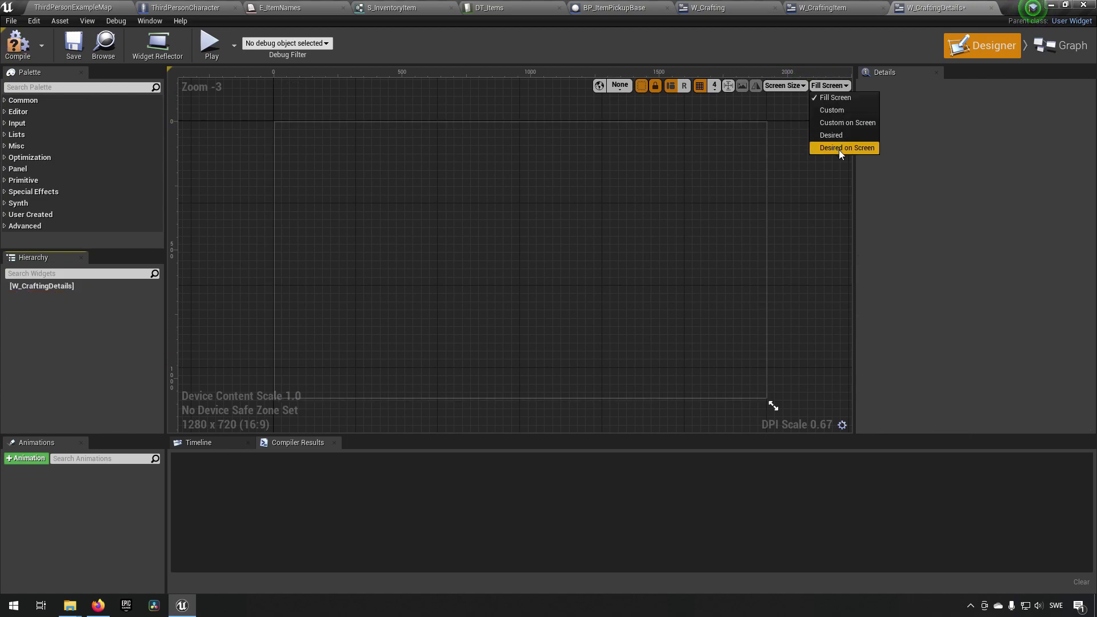
left_click(838, 150)
Step: Add a Vertical Box as the root widget of W_CraftingDetails
left_click(71, 287)
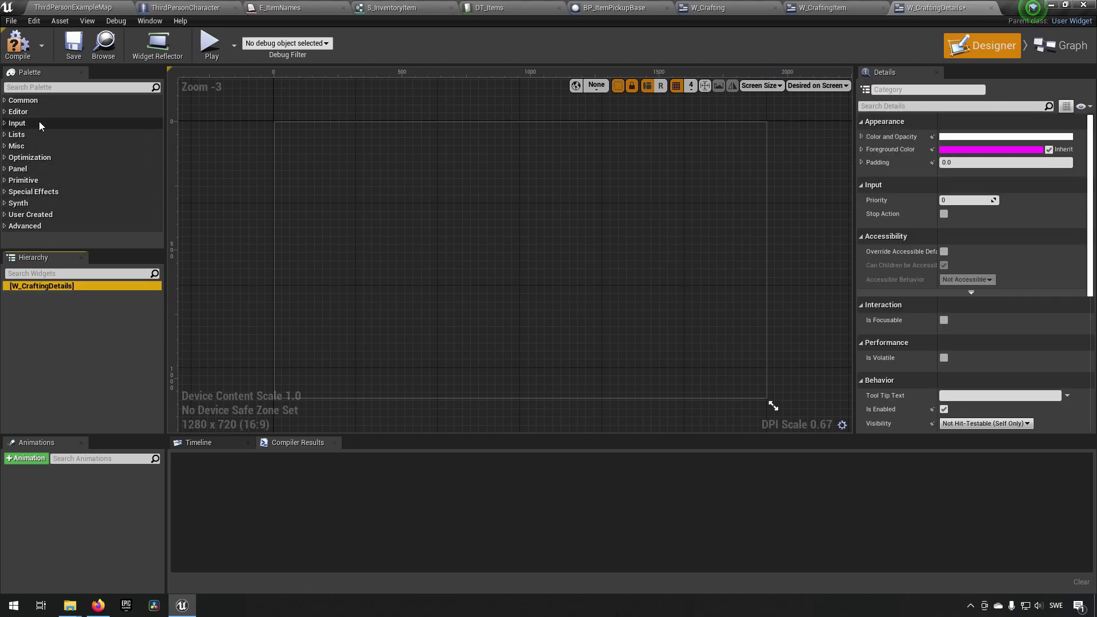
left_click(60, 87)
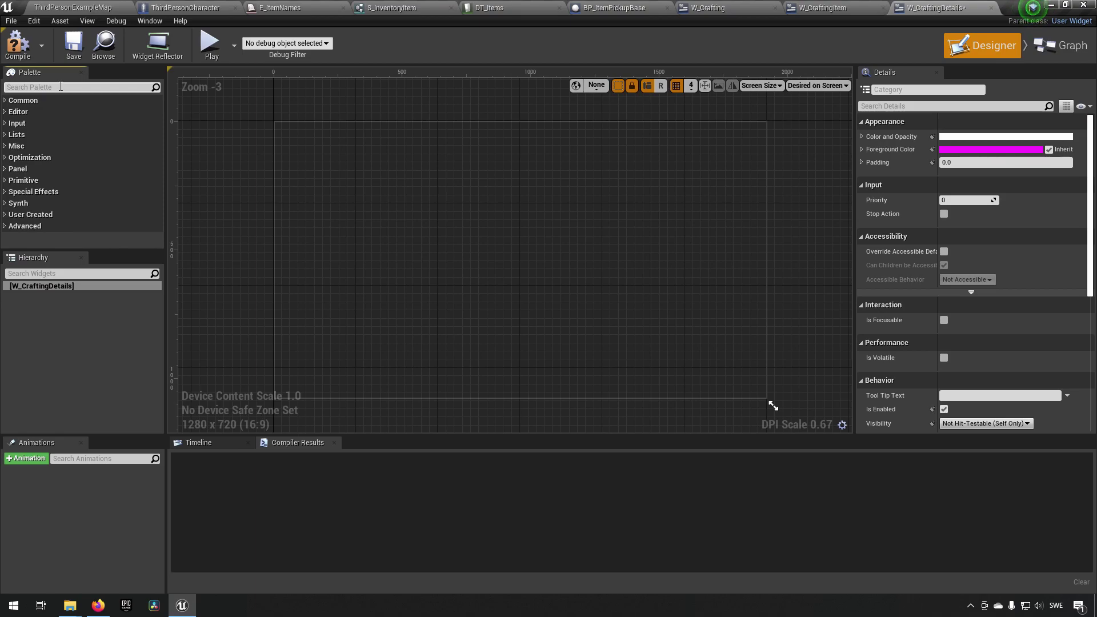
type("veri")
key("BackSpace")
type("t")
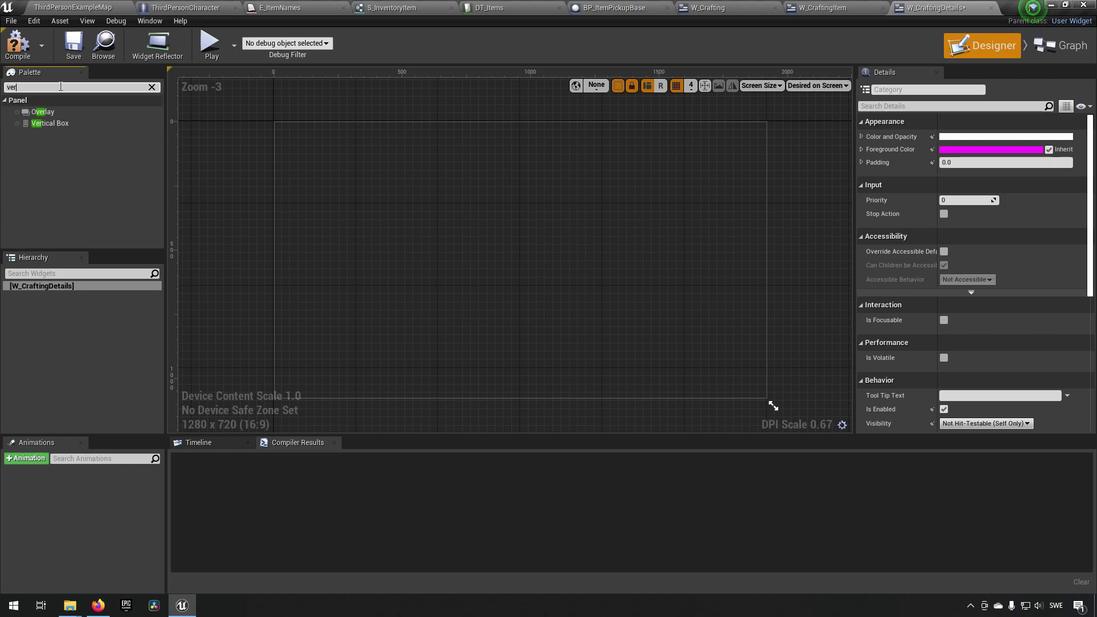
left_click_drag(50, 108, 67, 299)
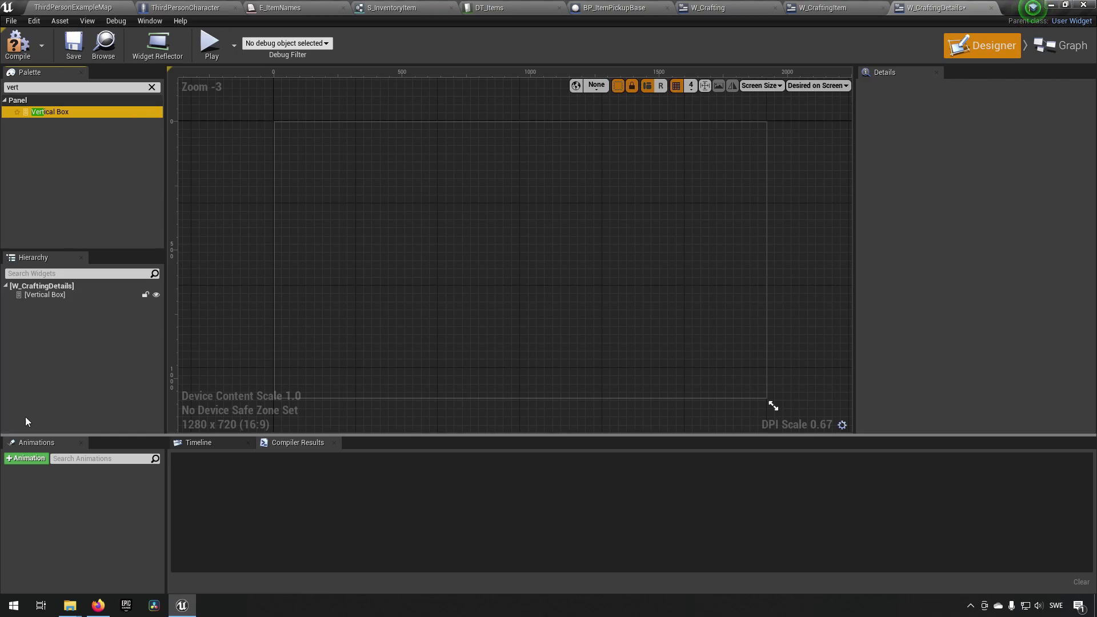
Step: Add three W Crafting Item widgets inside the Vertical Box, and compile and save W_CraftingDetails
left_click(156, 90)
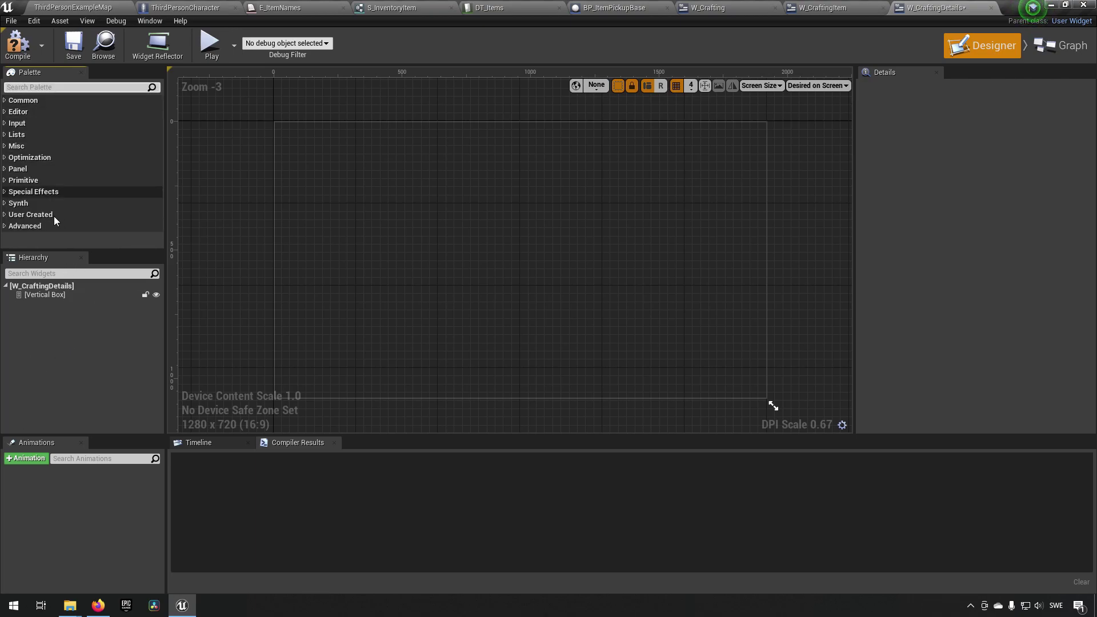
left_click(6, 214)
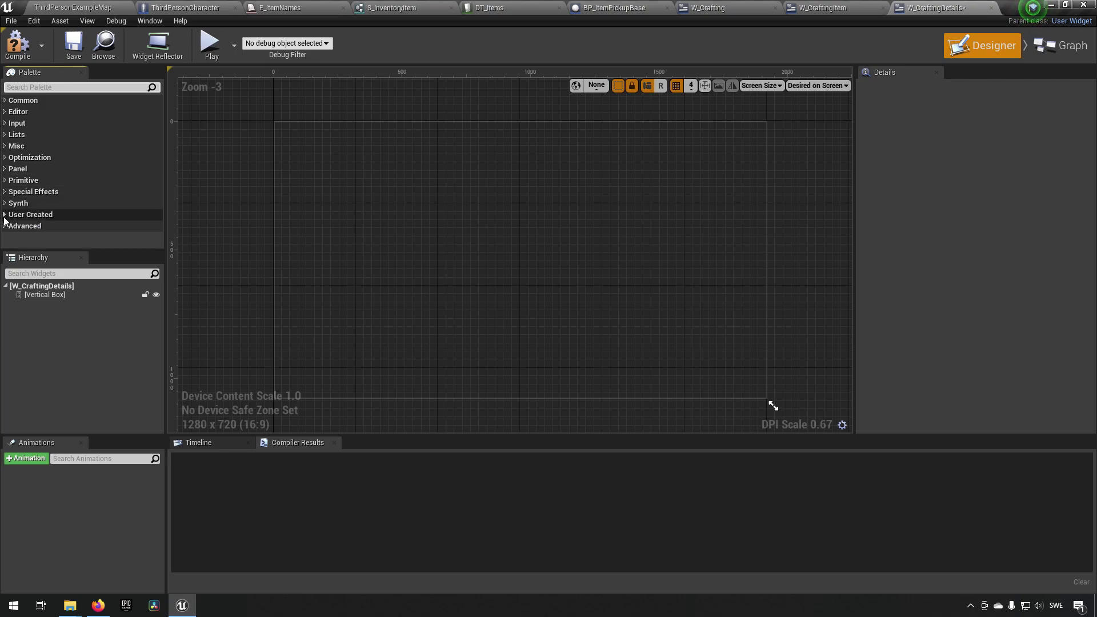
scroll(71, 223, "down", 1)
left_click_drag(70, 221, 67, 292)
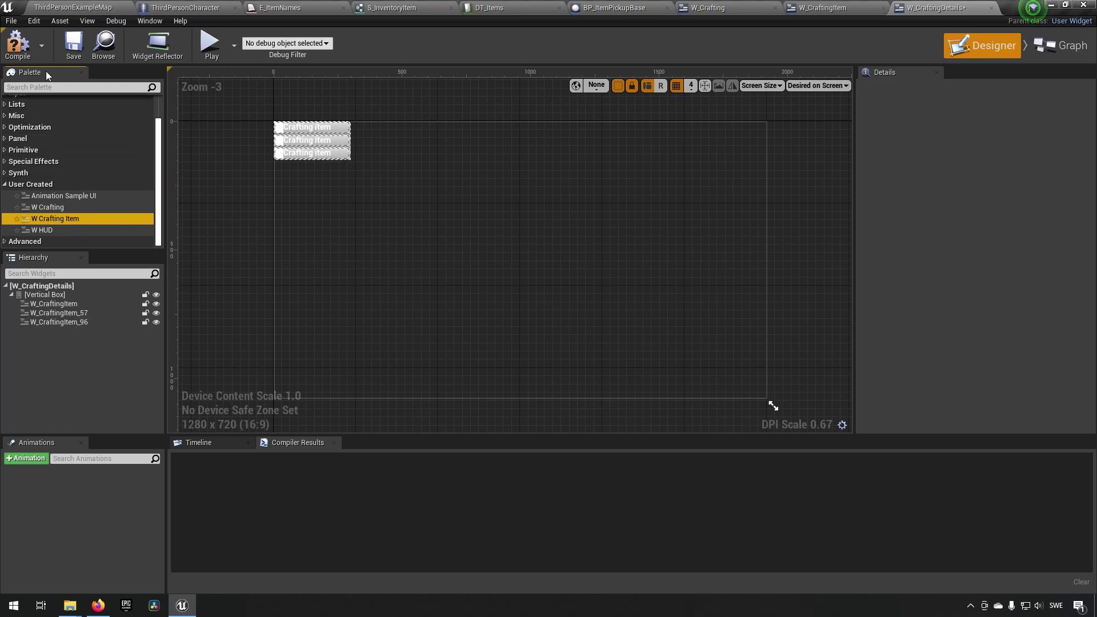
left_click(18, 45)
left_click(74, 48)
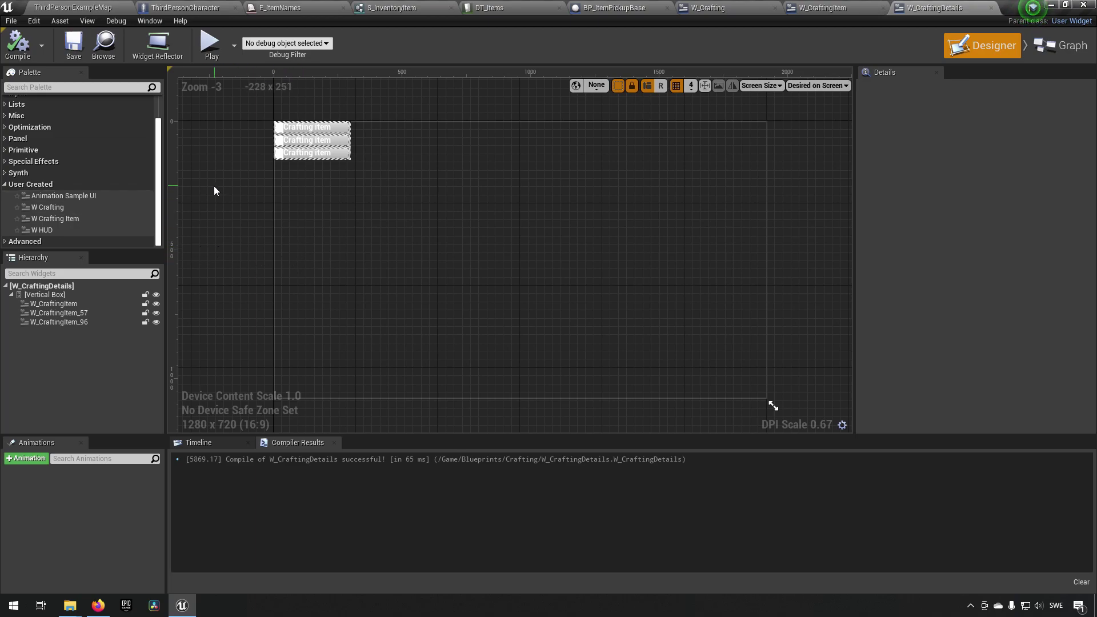
Step: Delete all three crafting item widgets from the Vertical Box in W_CraftingDetails
left_click(98, 8)
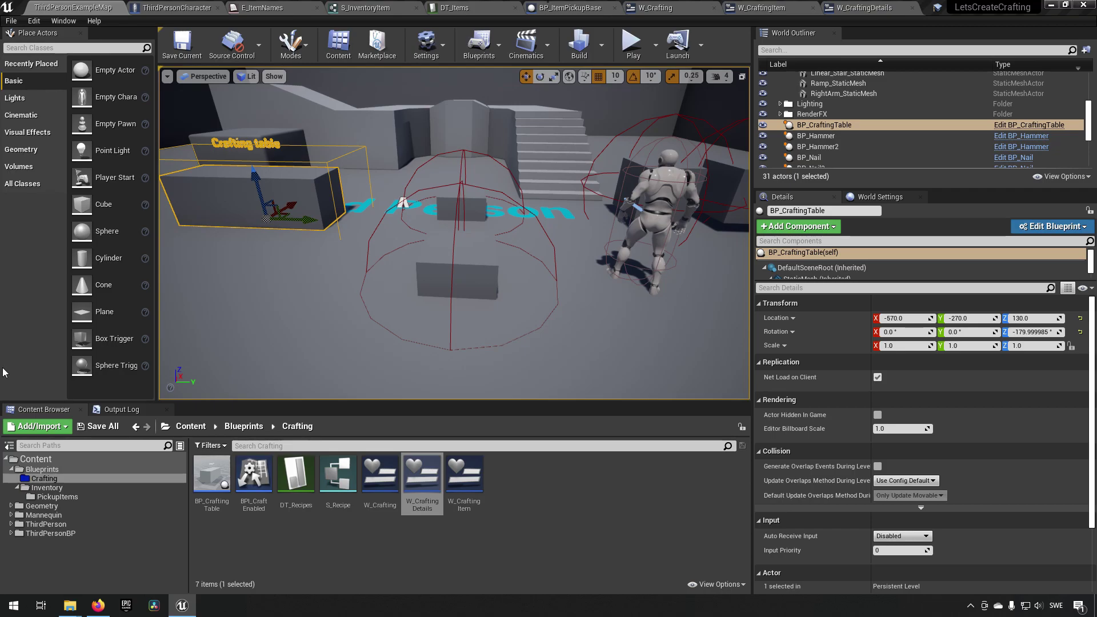
left_click(874, 8)
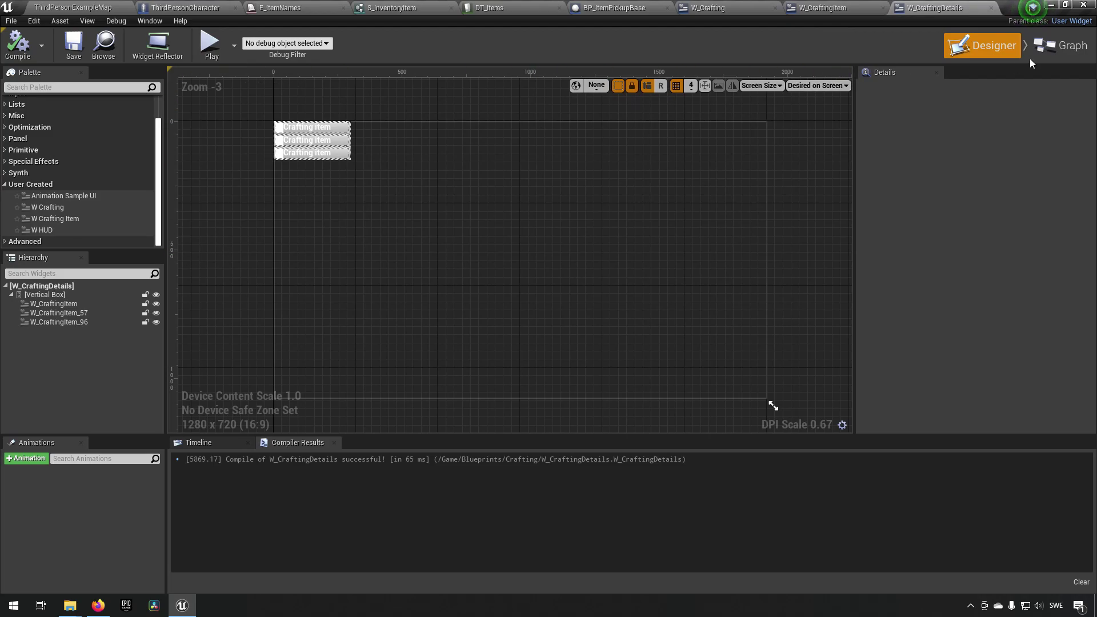
left_click(72, 308)
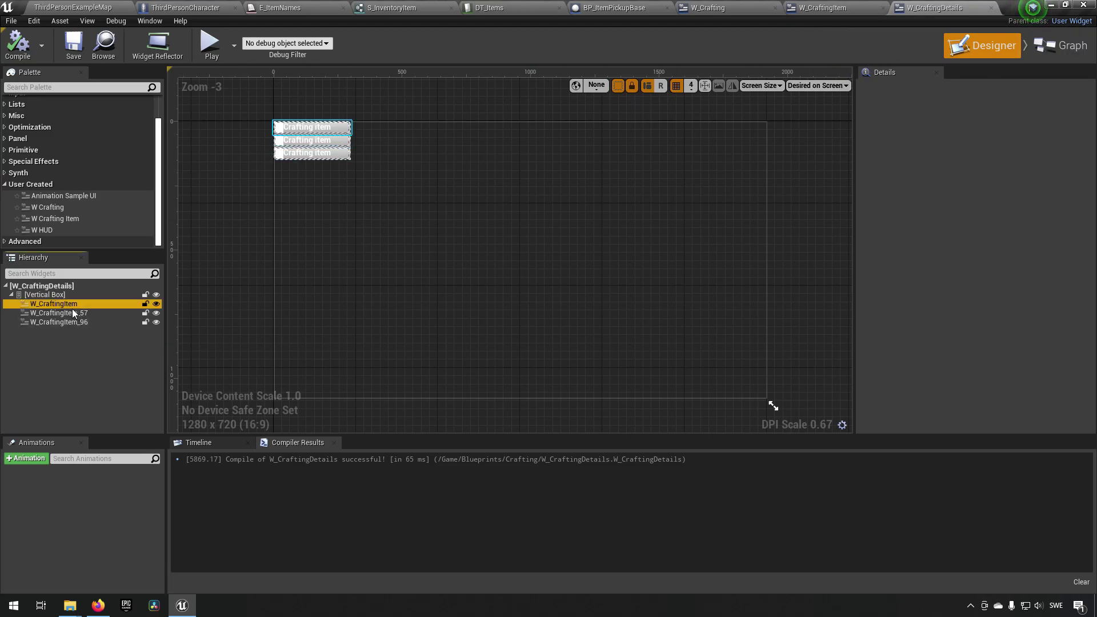
key("Delete")
left_click(67, 306)
key("Delete")
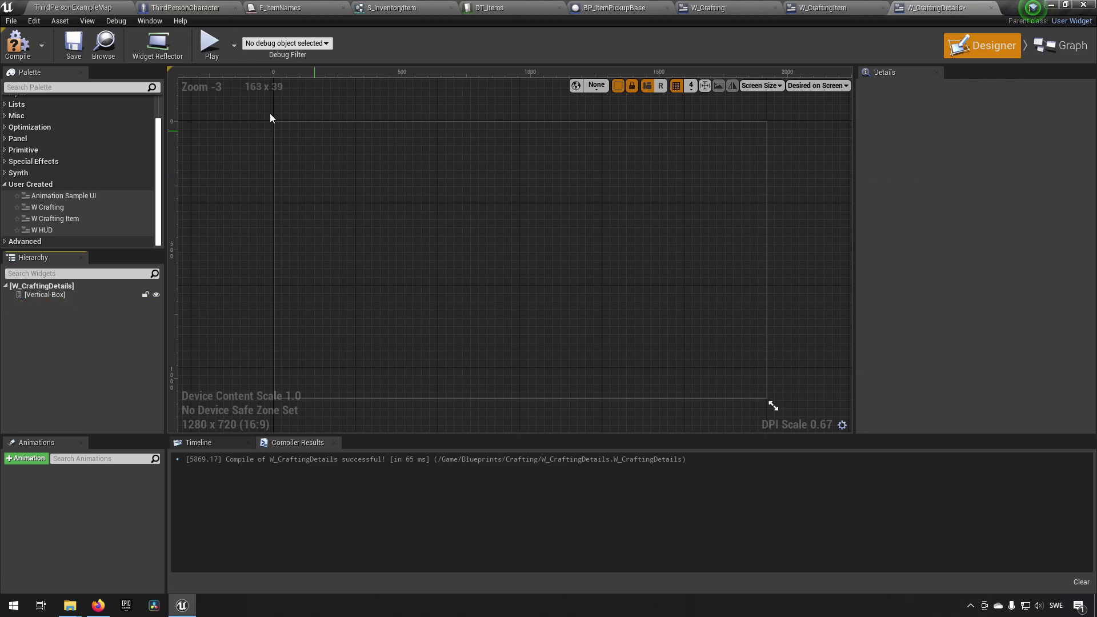
Step: Create a Widget Blueprint named W_CraftingDetailsItem in the Crafting folder and open it
left_click(71, 7)
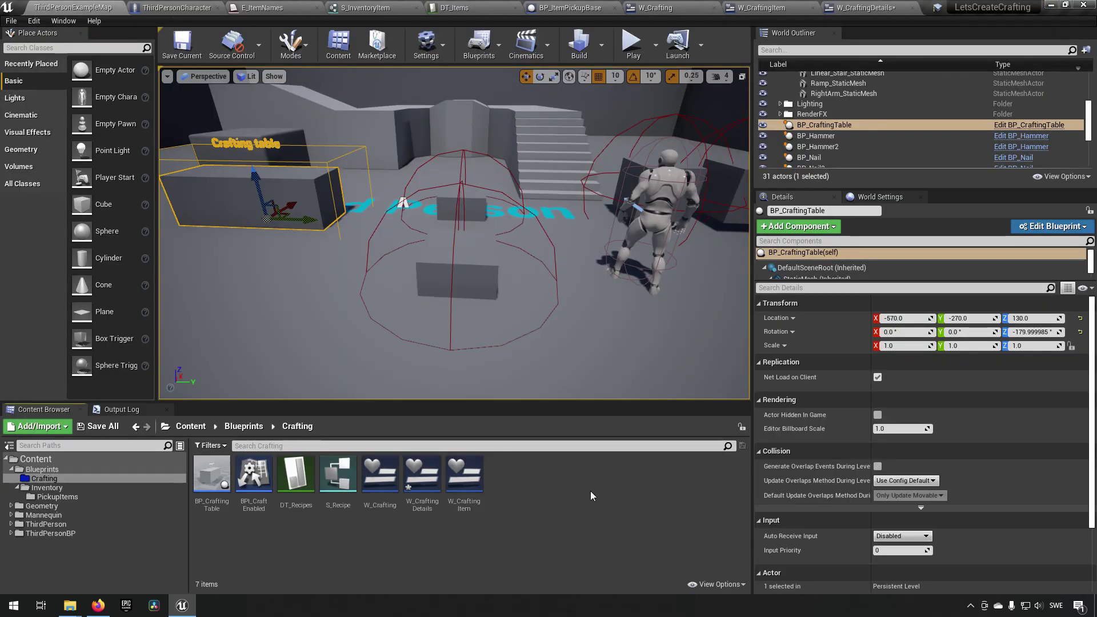
right_click(546, 484)
mouse_move(604, 479)
left_click(738, 550)
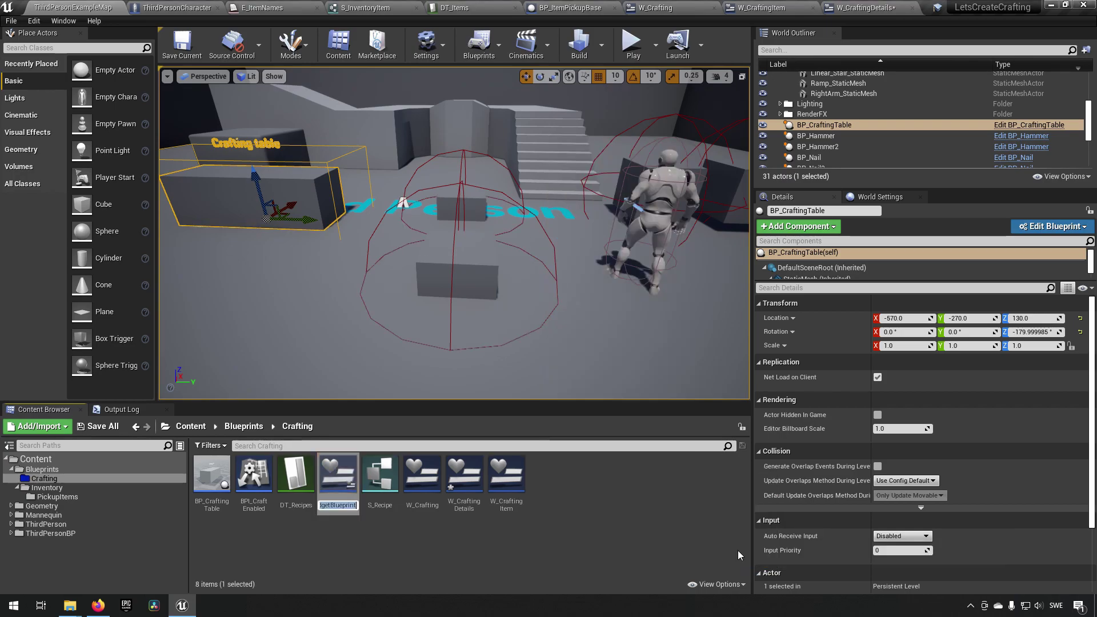
type("W_")
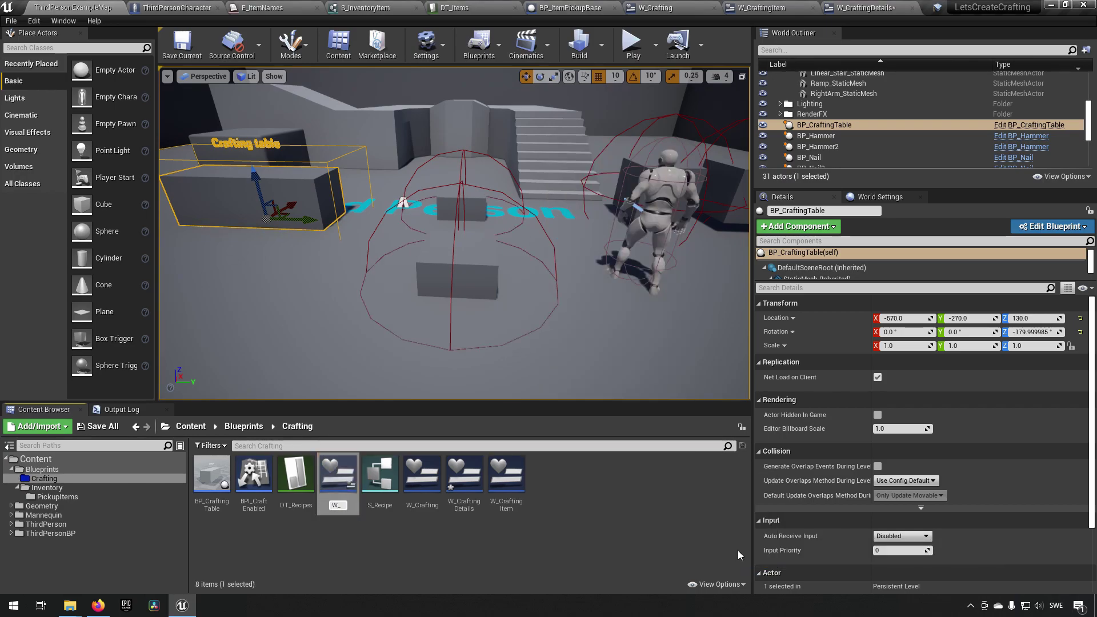
type("CraftingD")
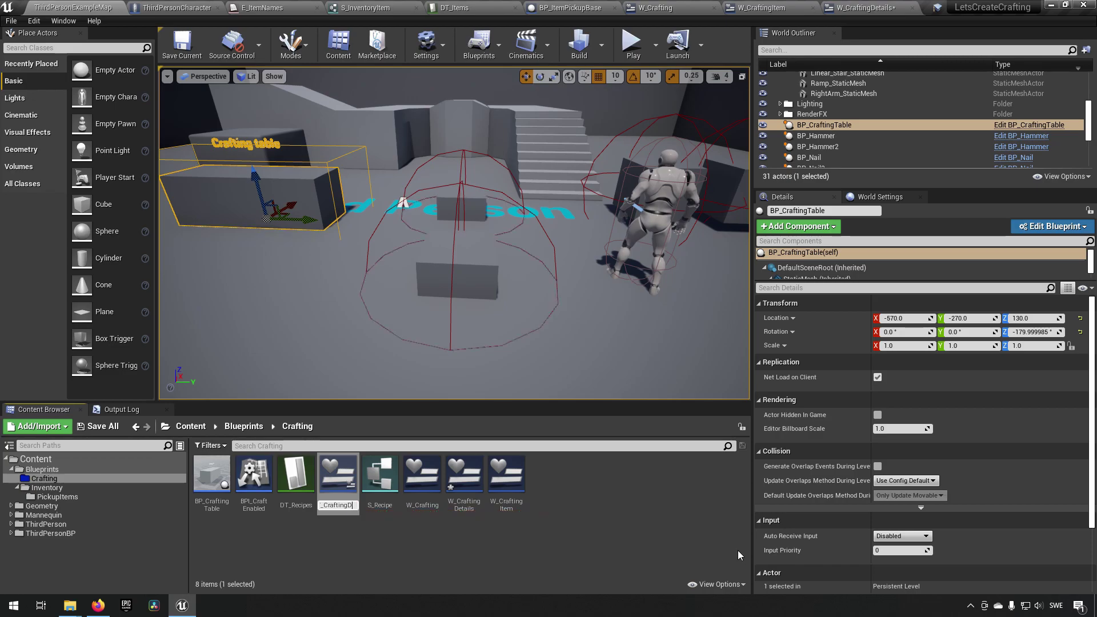
type("etailsItem")
key("Return")
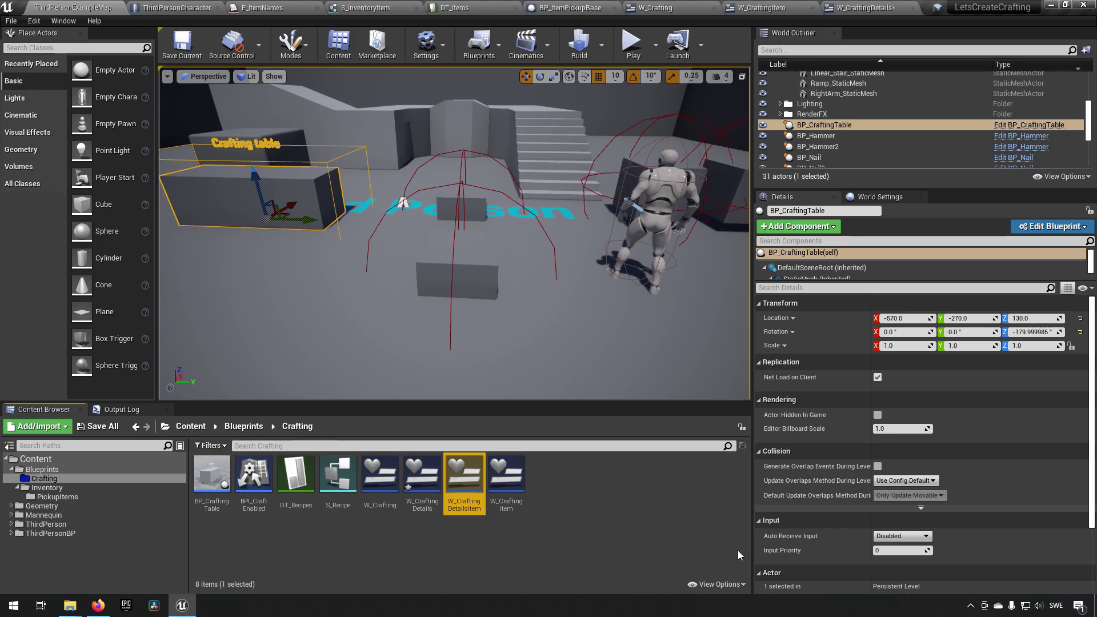
double_click(464, 495)
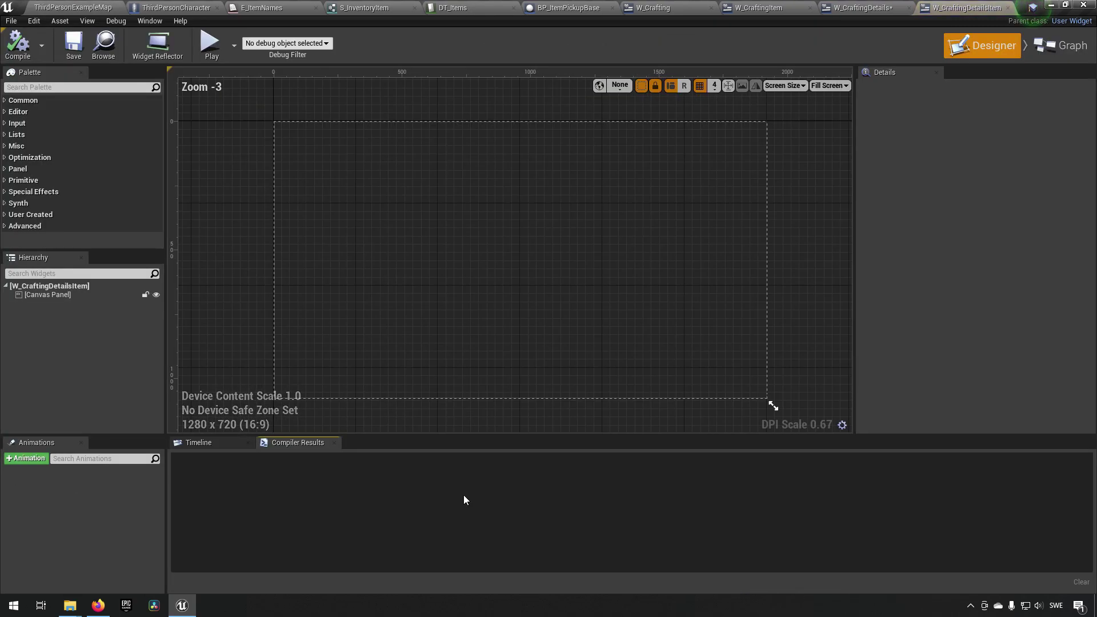
Step: Delete the root Canvas Panel from W_CraftingDetailsItem and set the designer preview size to Desired on Screen
left_click(42, 296)
key("Delete")
left_click(834, 86)
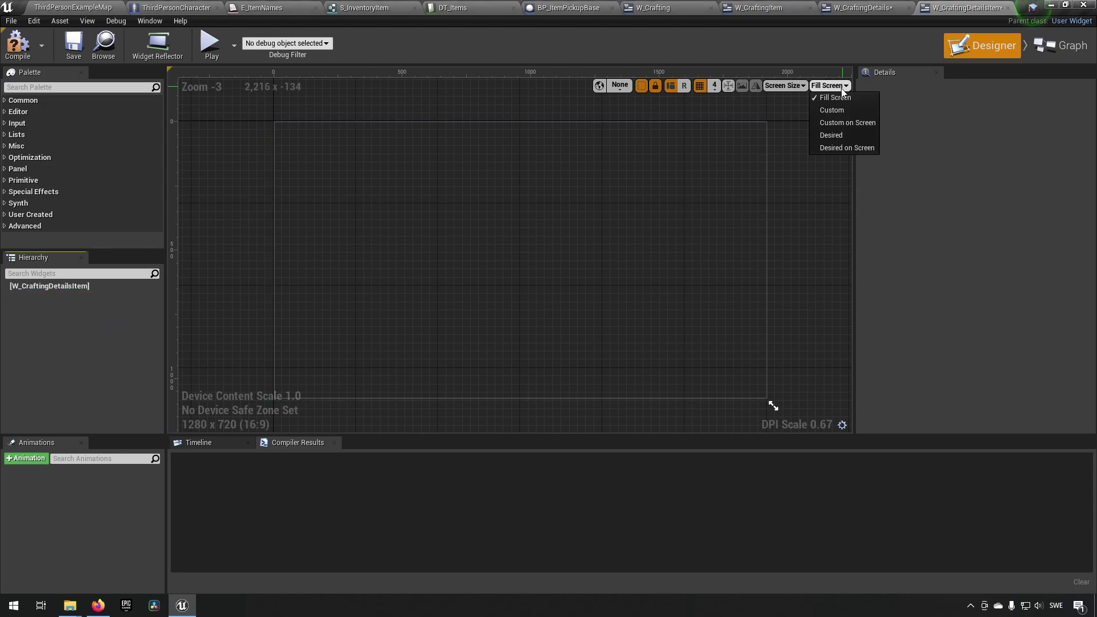
left_click(838, 146)
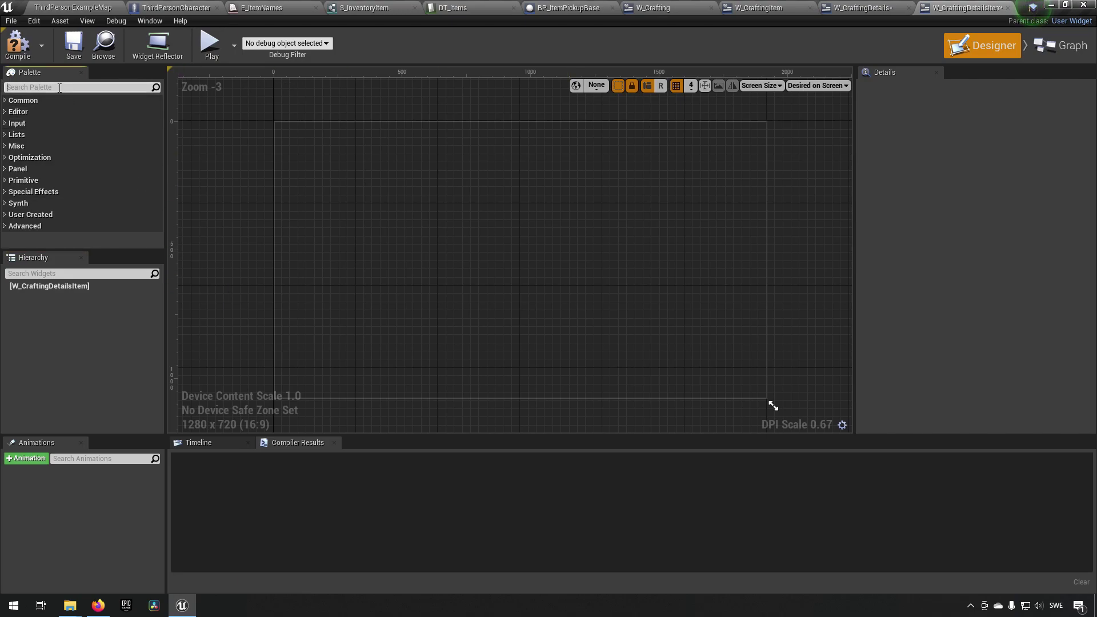
Step: Add a Horizontal Box as the root widget of W_CraftingDetailsItem
type("hori")
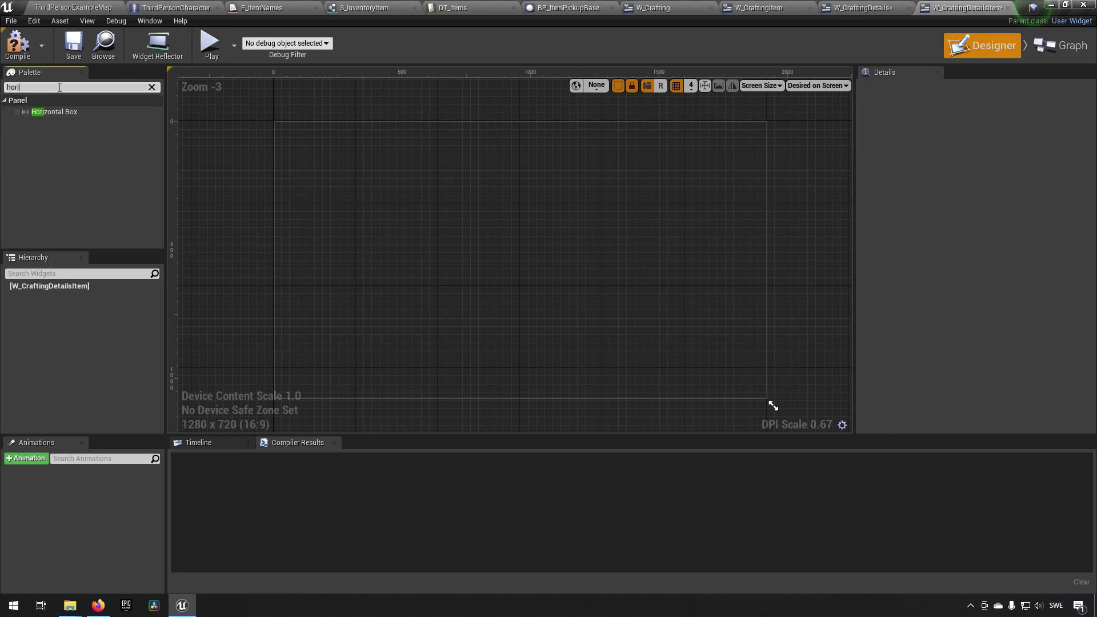
left_click_drag(51, 113, 69, 286)
left_click(67, 296)
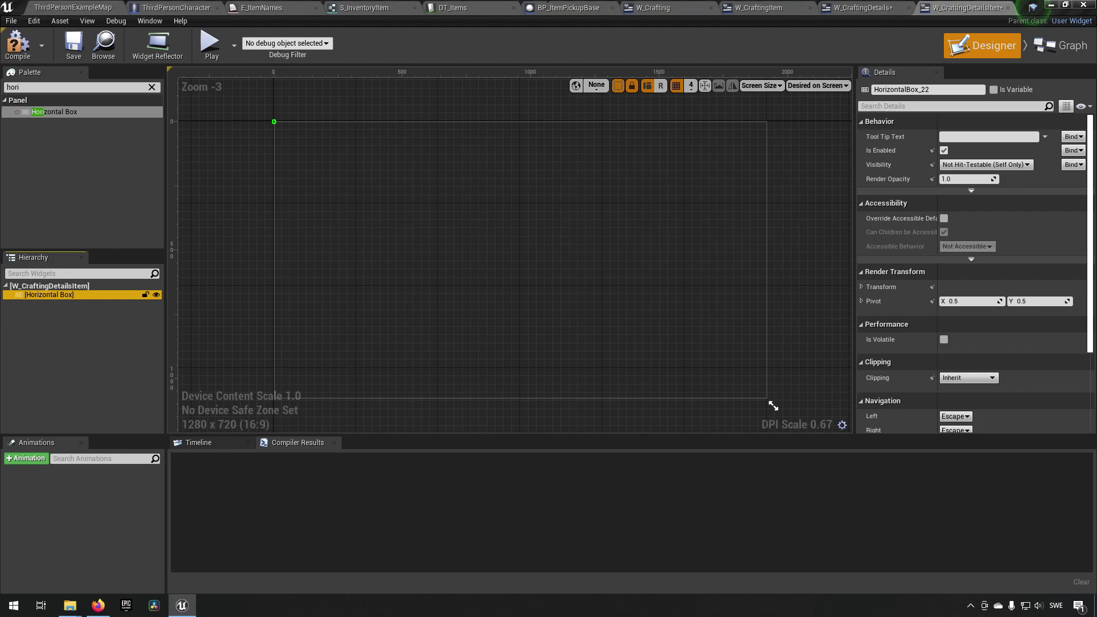
Step: Add an Image widget inside the Horizontal Box of W_CraftingDetailsItem
left_click(45, 90)
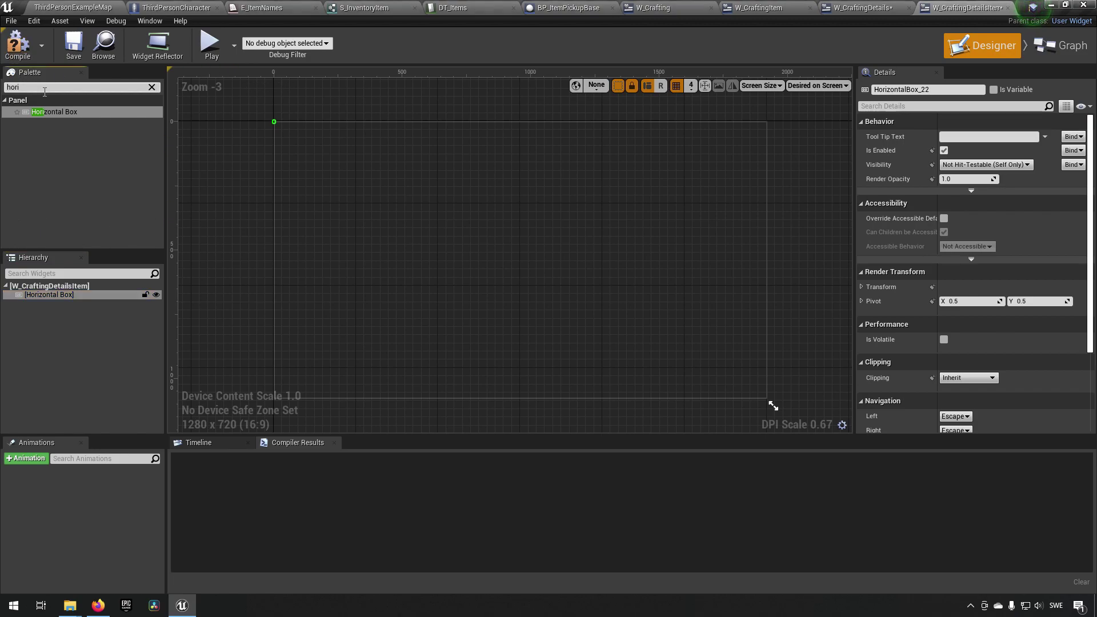
key("BackSpace")
key("BackSpace")
key("BackSpace")
key("BackSpace")
type("image")
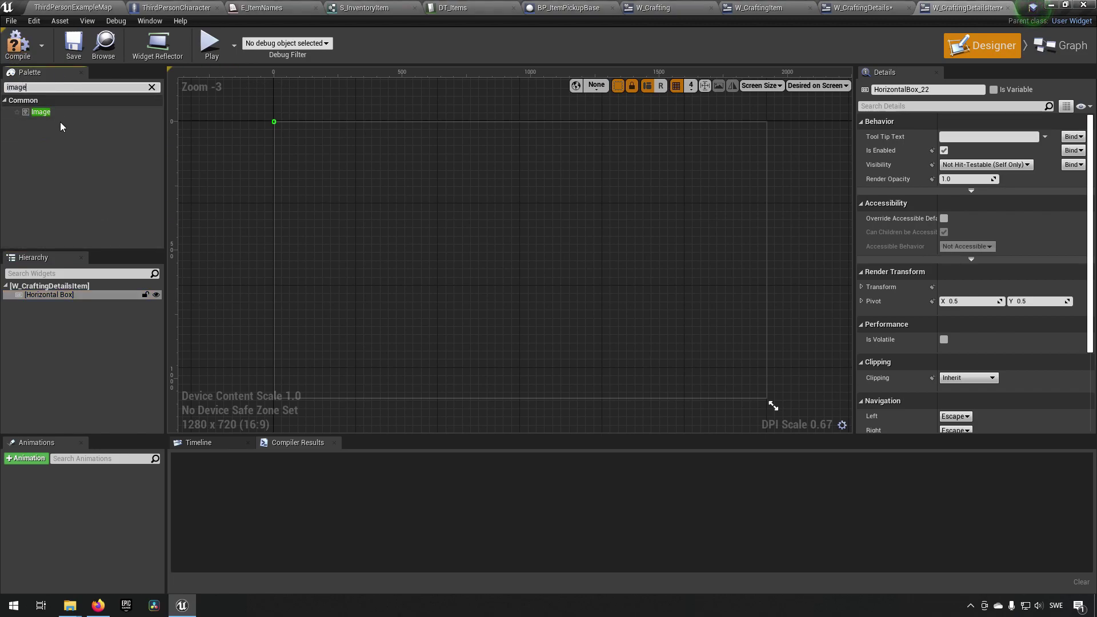
left_click_drag(60, 114, 80, 296)
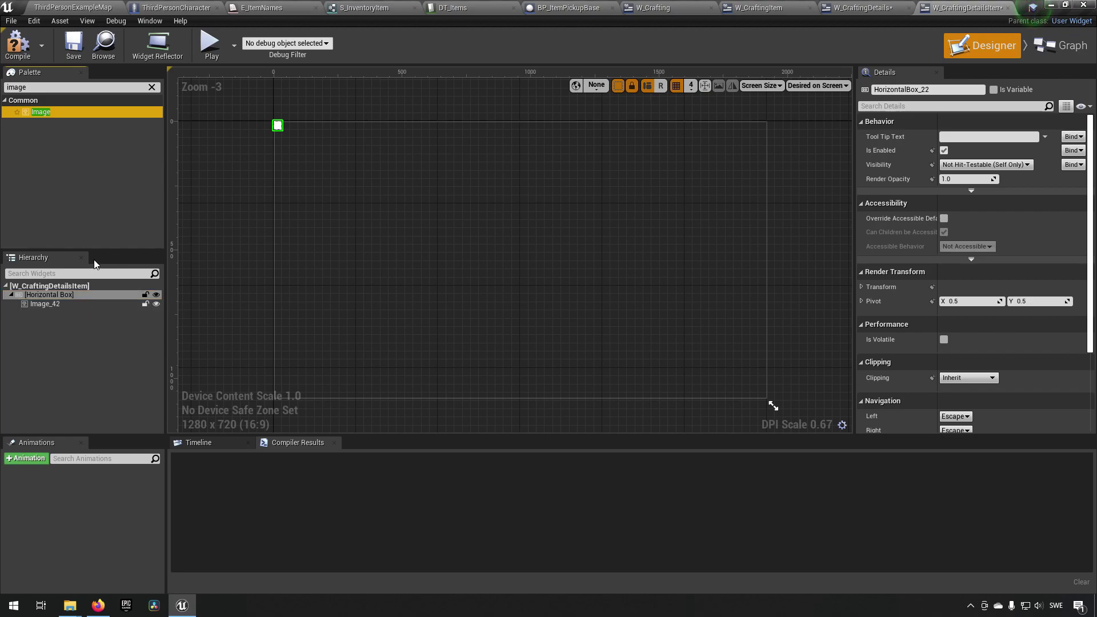
Step: Add two Text widgets inside the Horizontal Box, following the Image
left_click(56, 88)
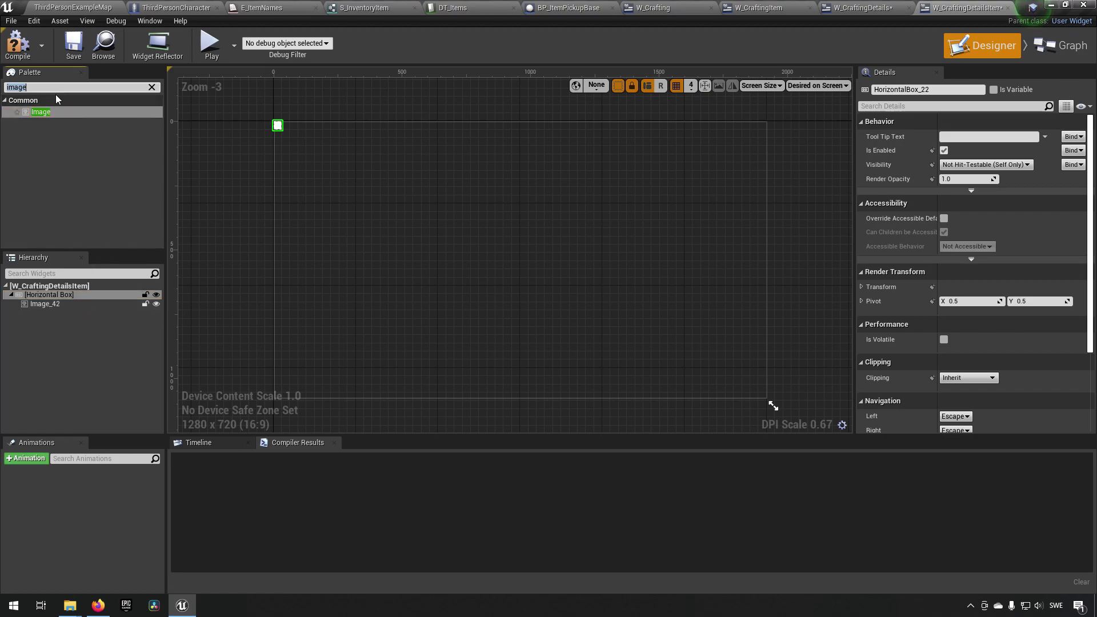
type("text")
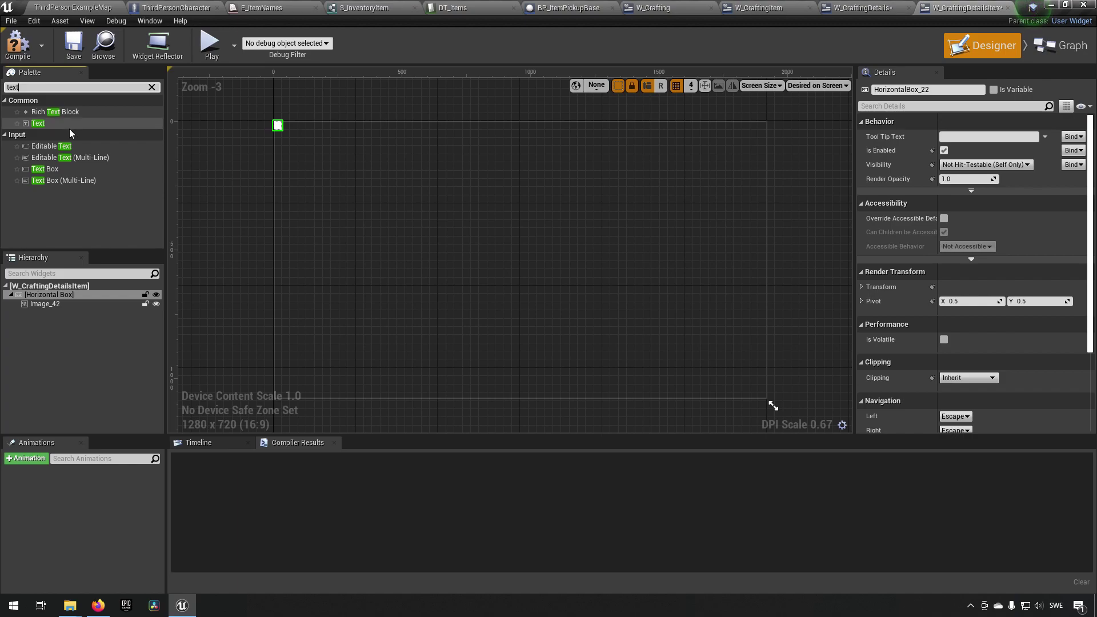
left_click_drag(69, 129, 69, 294)
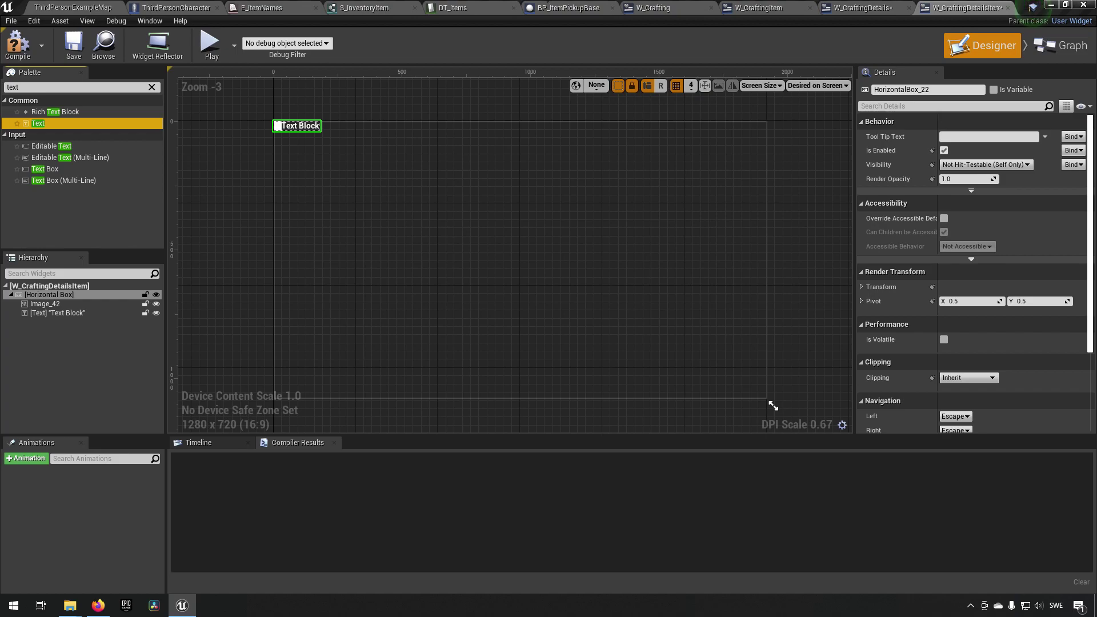
left_click(57, 347)
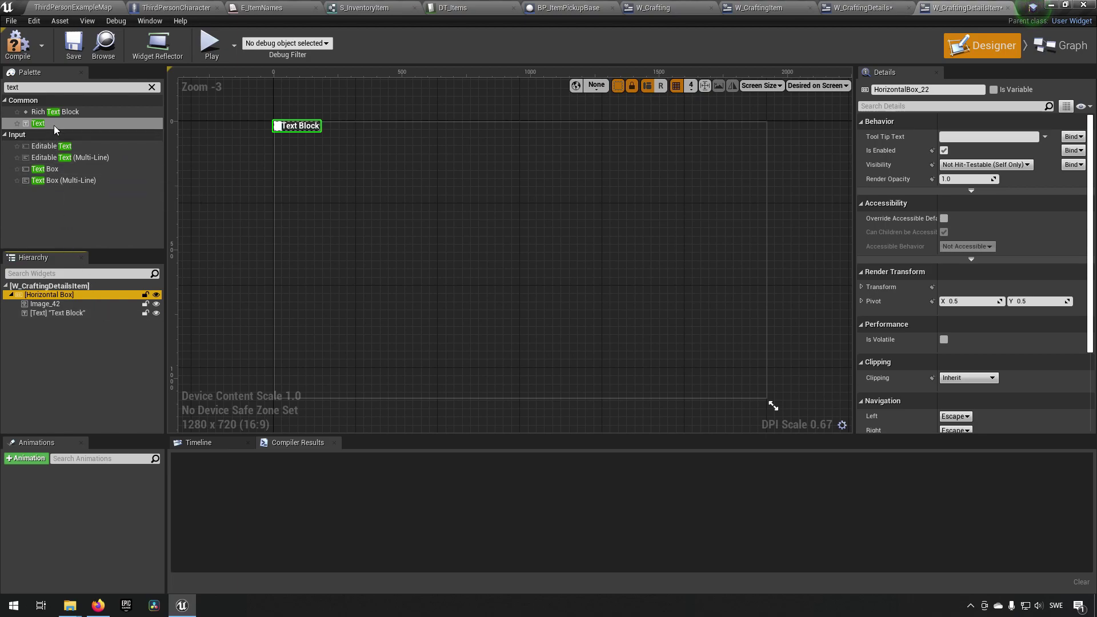
left_click_drag(54, 125, 57, 294)
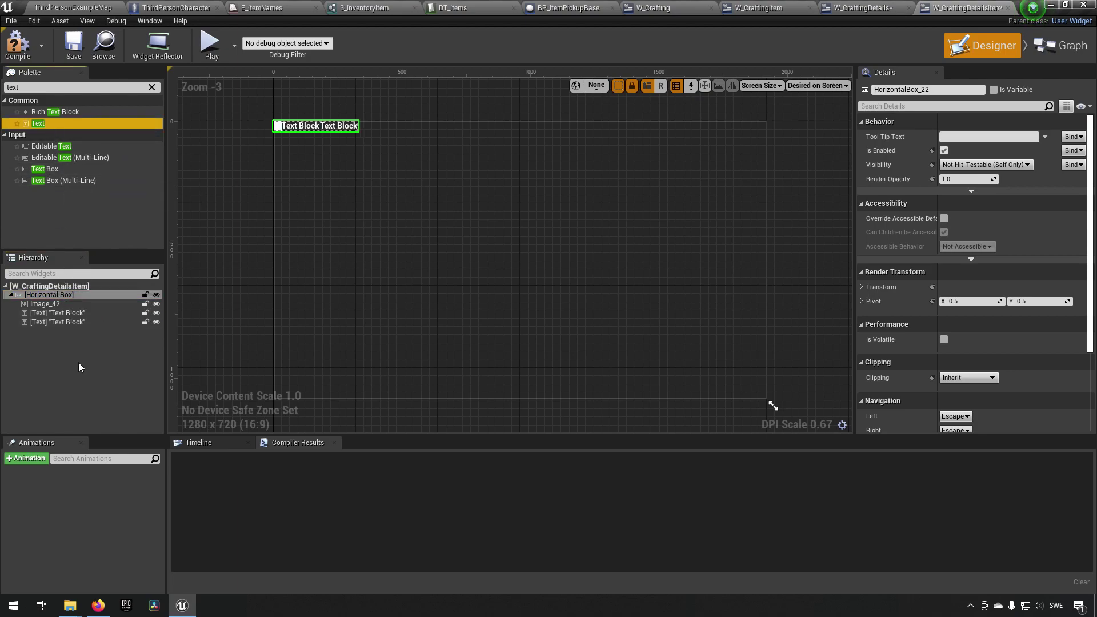
Step: Rename the first Text widget ResourceDescriptionText and make it a variable
left_click(62, 312)
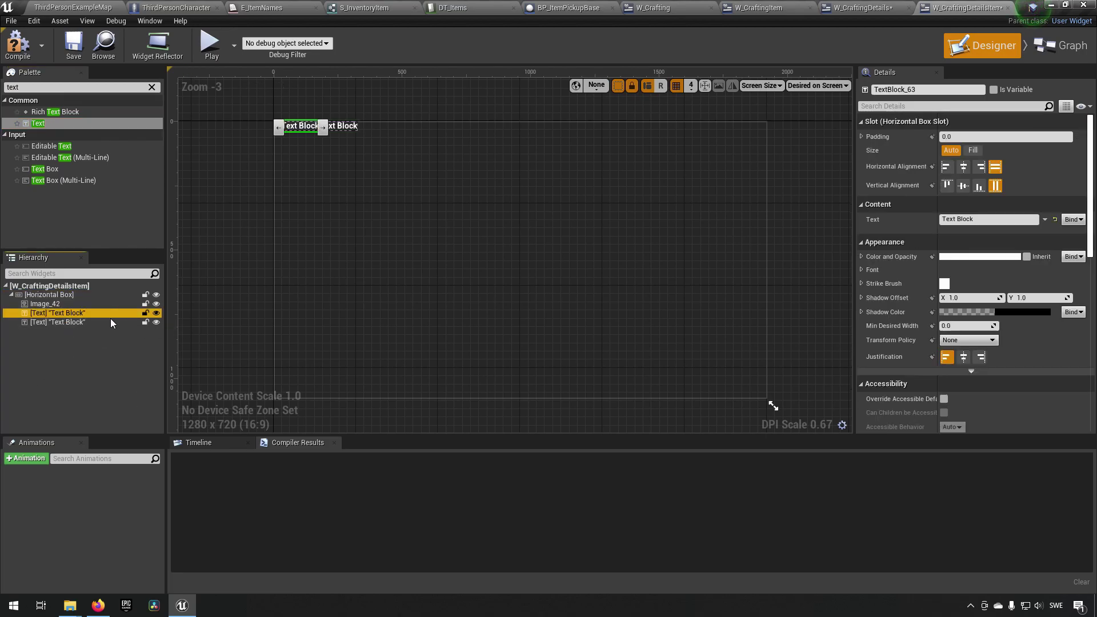
left_click(937, 92)
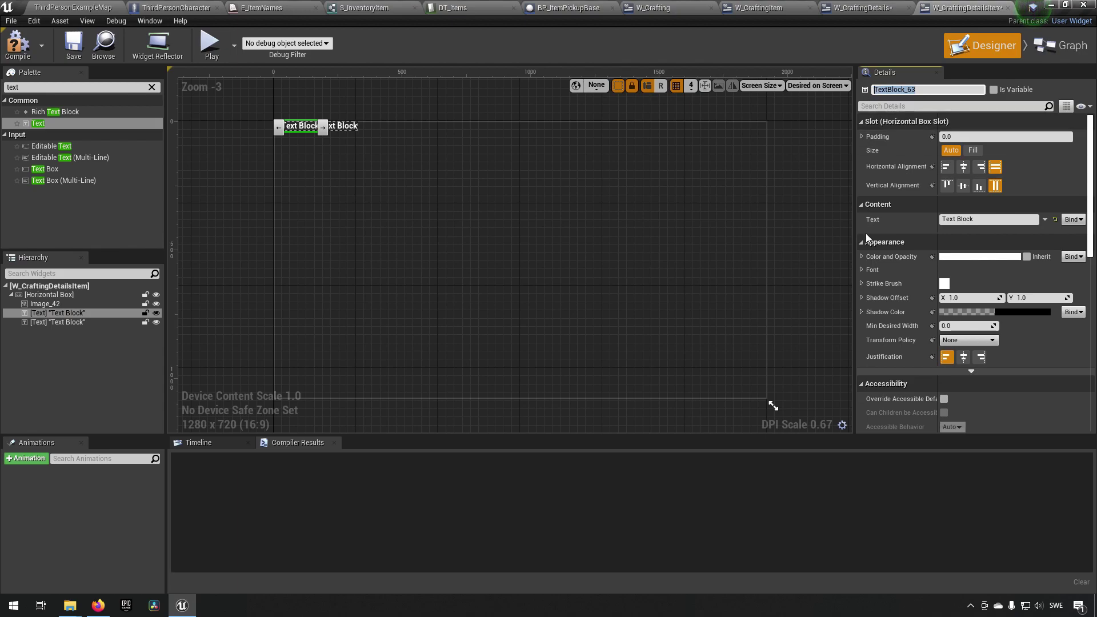
type("ResourceDescriptionText")
key("Return")
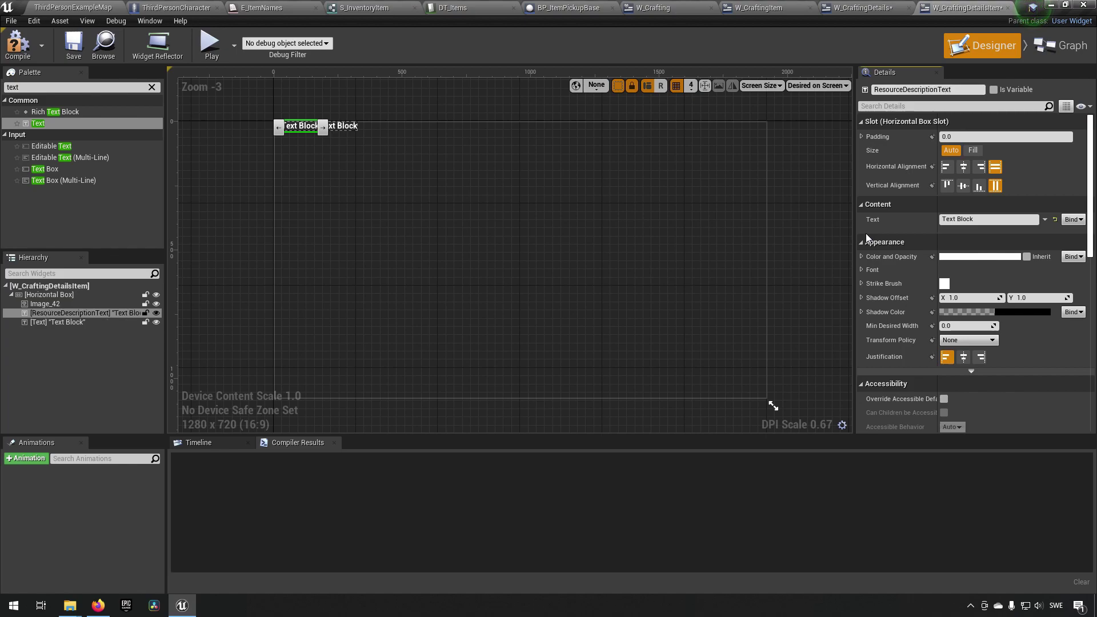
left_click(993, 90)
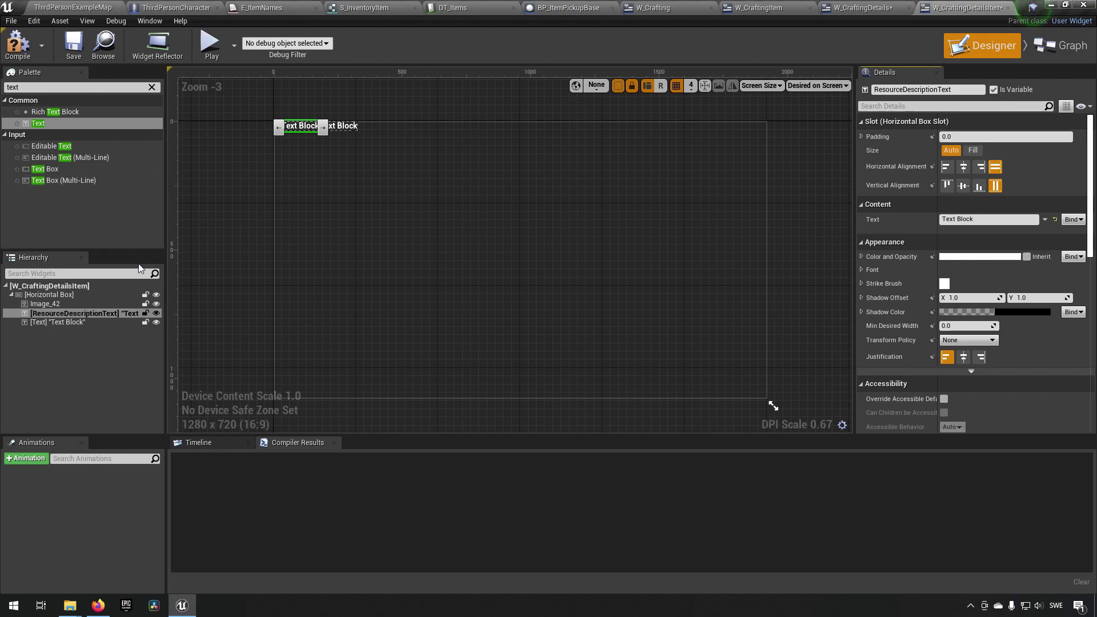
Step: Set the text content of ResourceDescriptionText to WoodenBoard
left_click(984, 220)
type("W")
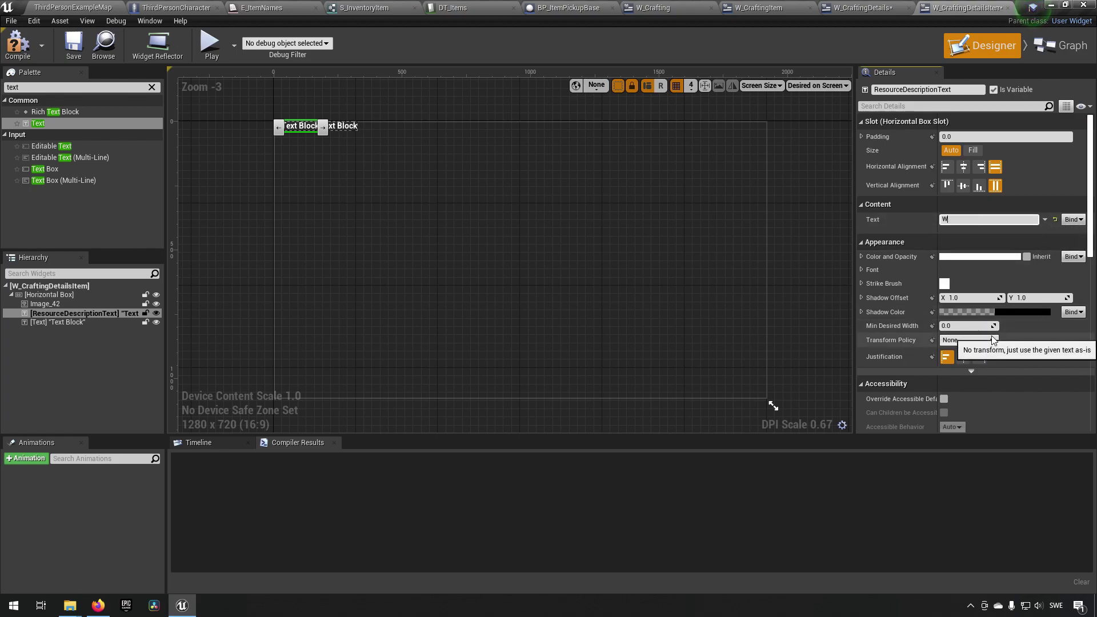
type("oodenBoard")
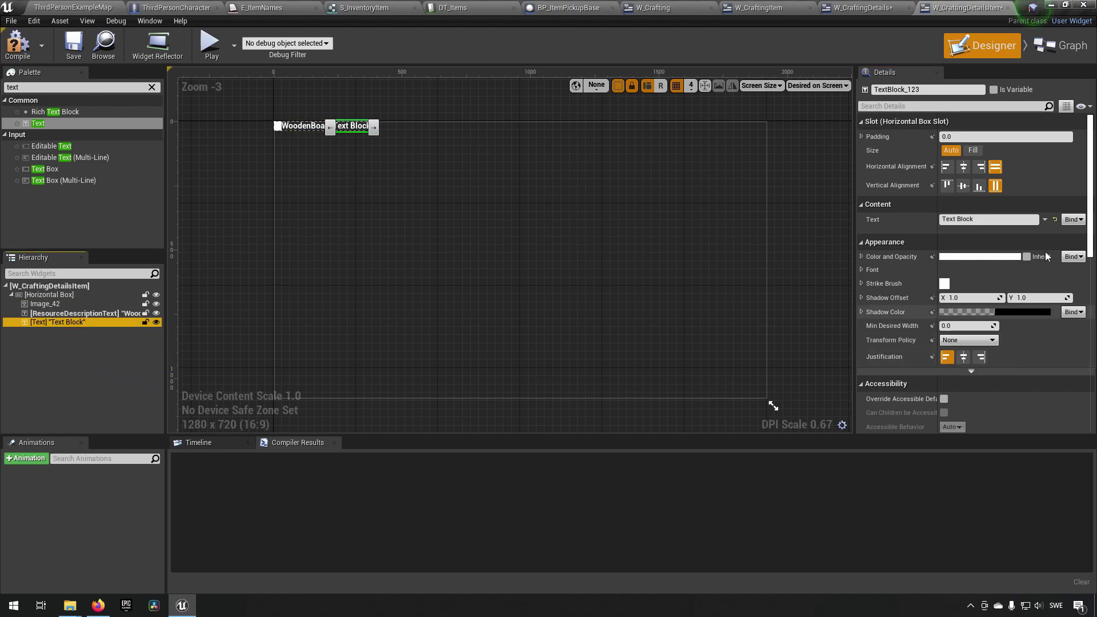
Step: Rename the second Text widget ResourceText and make it a variable
left_click(927, 92)
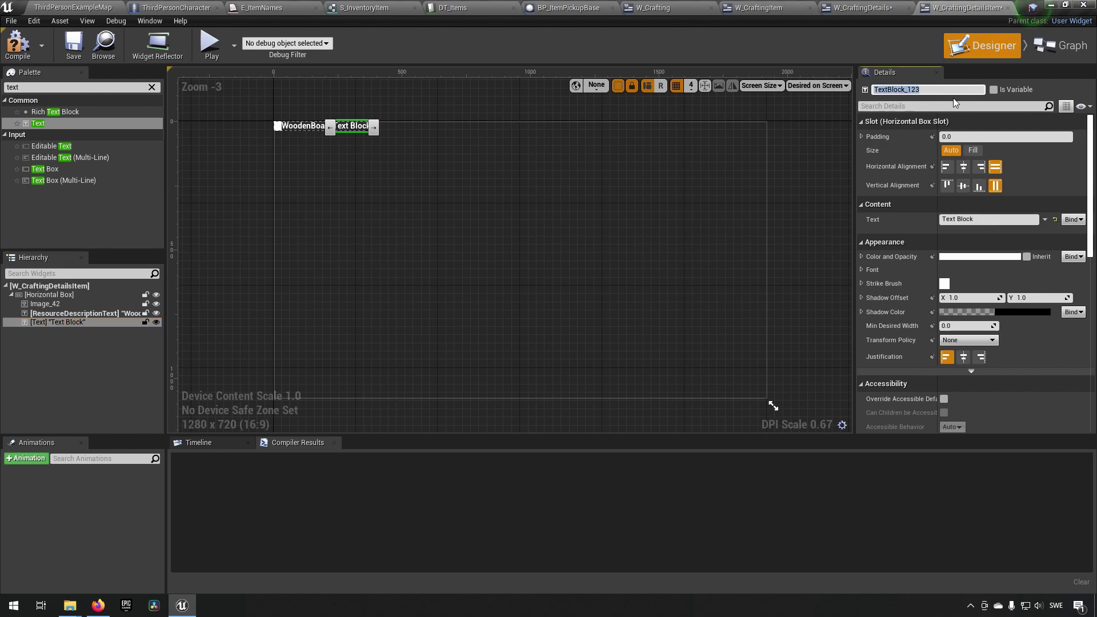
type("Resr")
key("BackSpace")
type("ourceText")
key("Return")
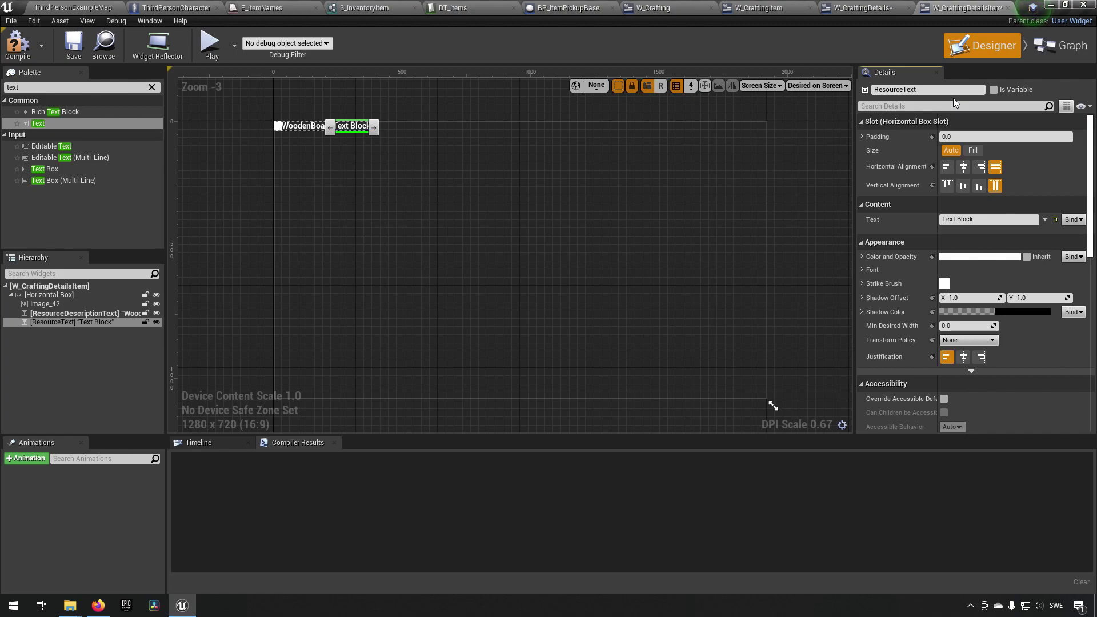
left_click(993, 90)
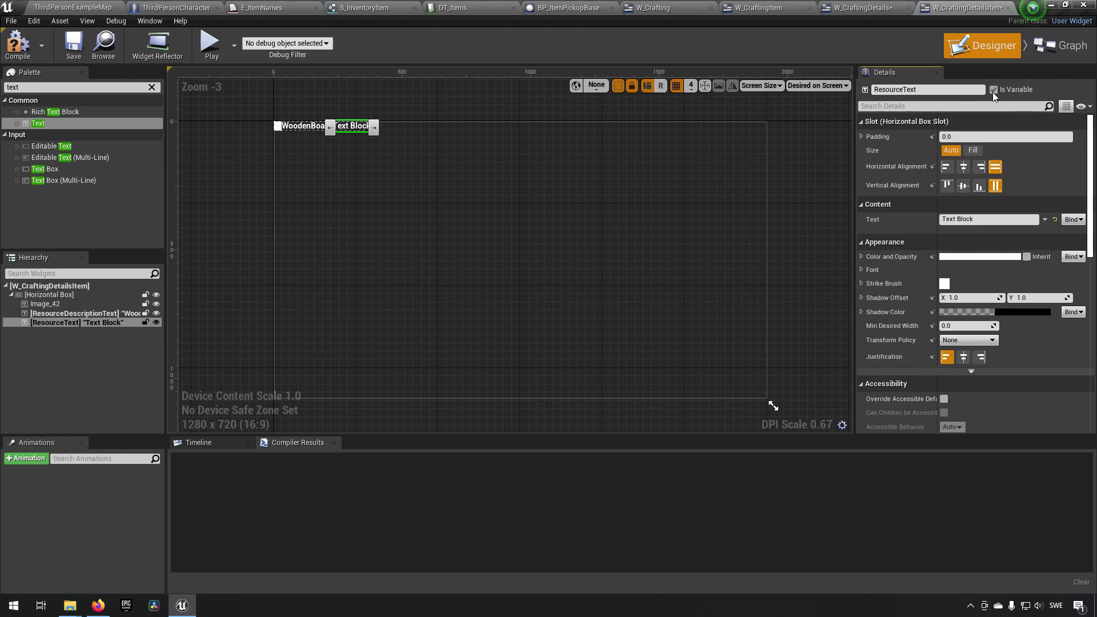
Step: Set the text content of ResourceText to 3/5, then compile and save W_CraftingDetailsItem
left_click(987, 220)
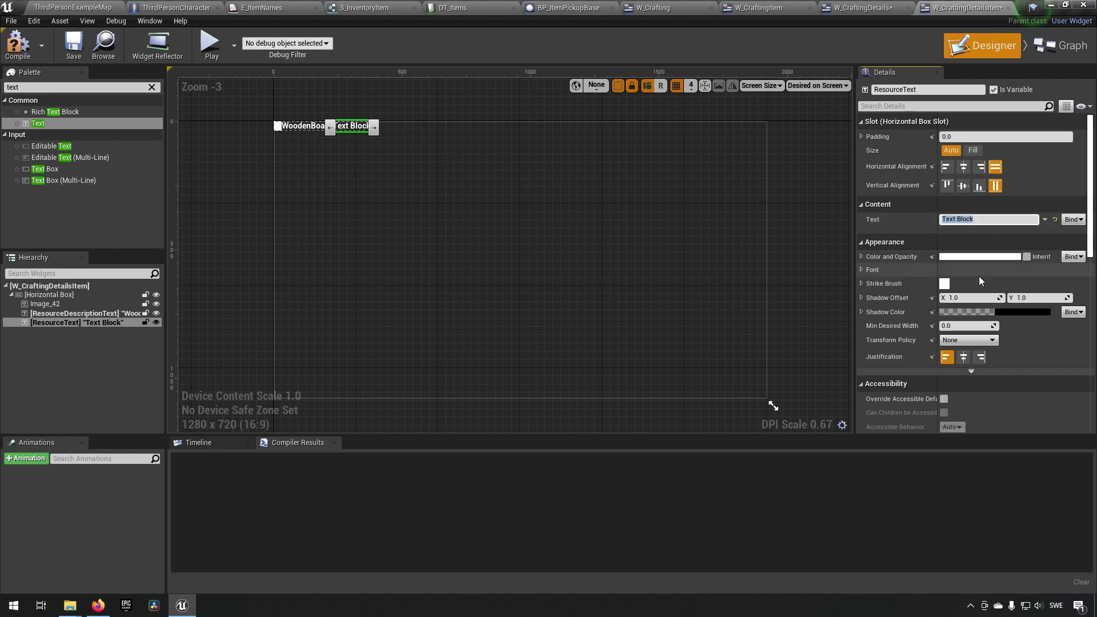
type("3/5")
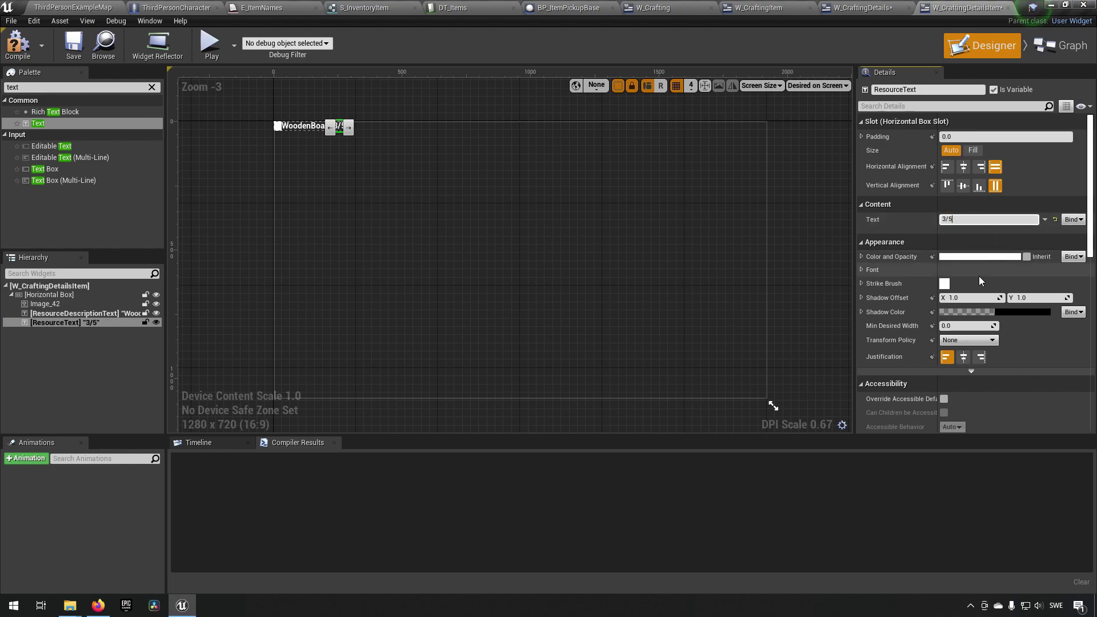
left_click(463, 186)
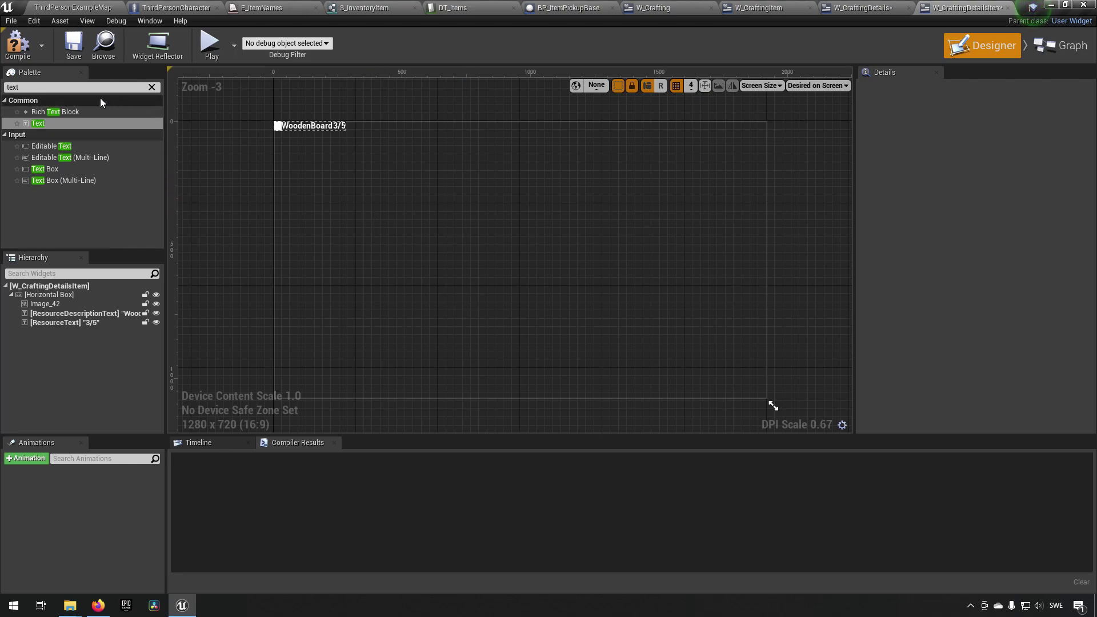
left_click(22, 46)
left_click(73, 44)
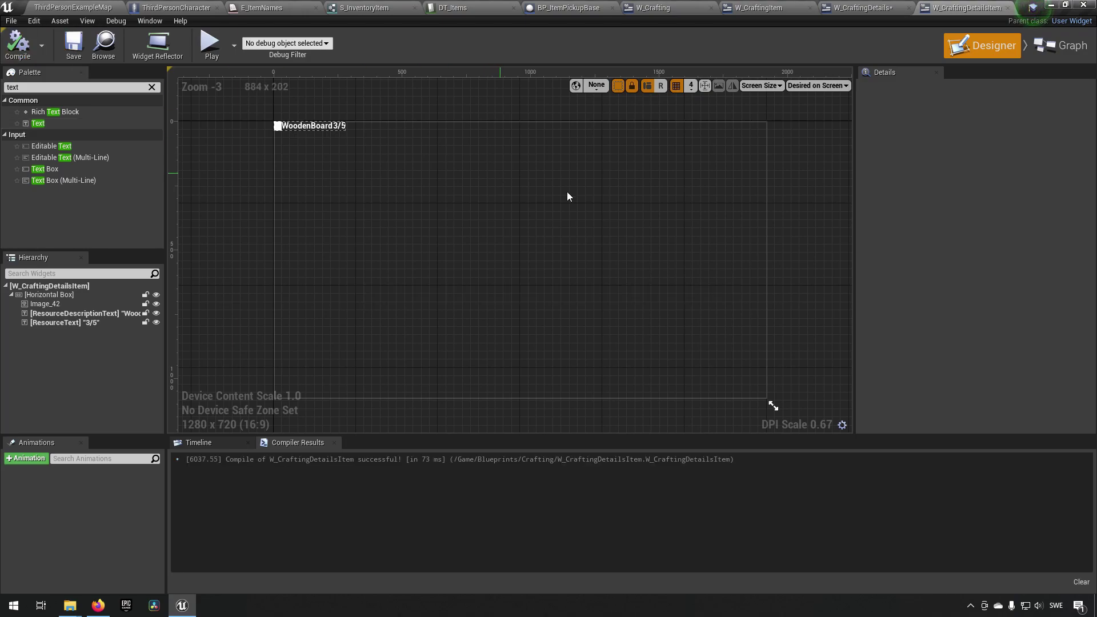
Step: Add three W Crafting Details Item widgets inside the Vertical Box of W_CraftingDetails, and compile and save it
left_click(858, 9)
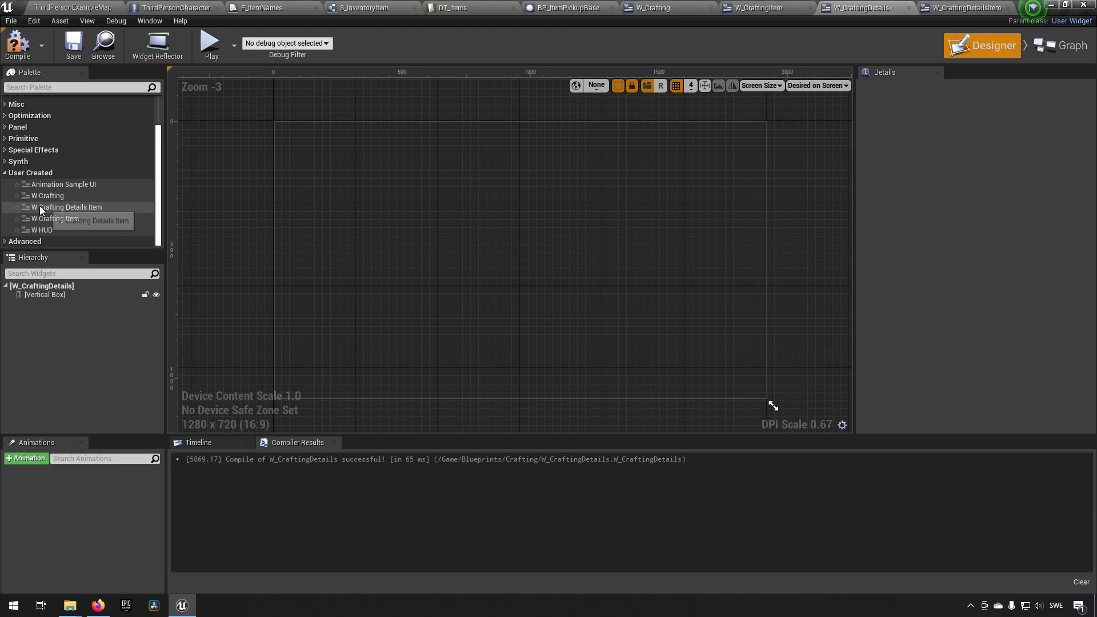
left_click_drag(40, 207, 46, 294)
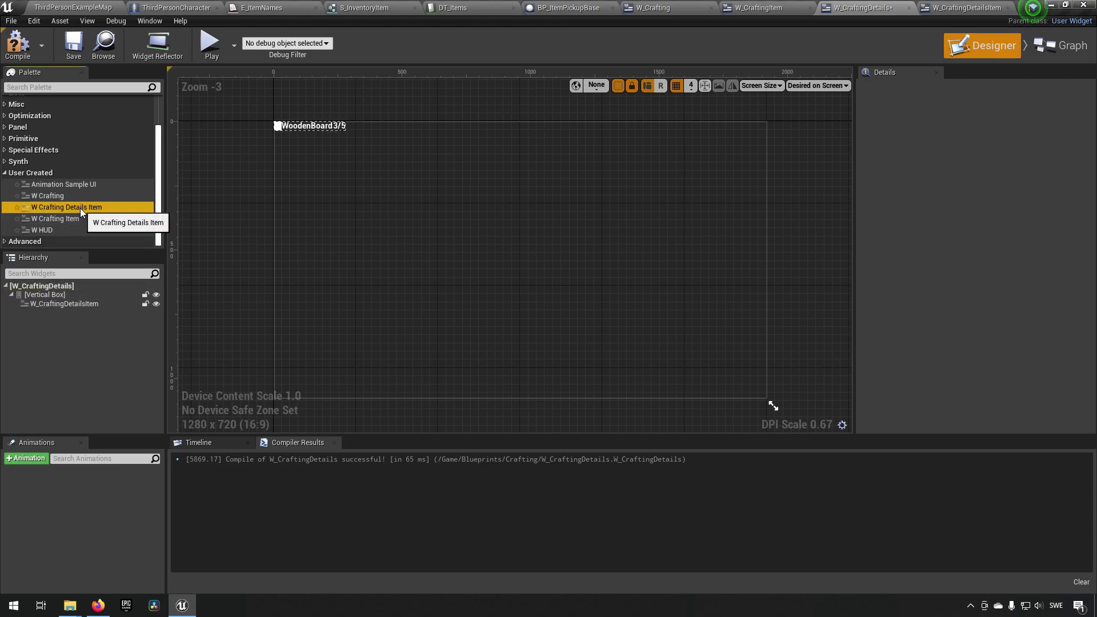
left_click_drag(80, 208, 50, 294)
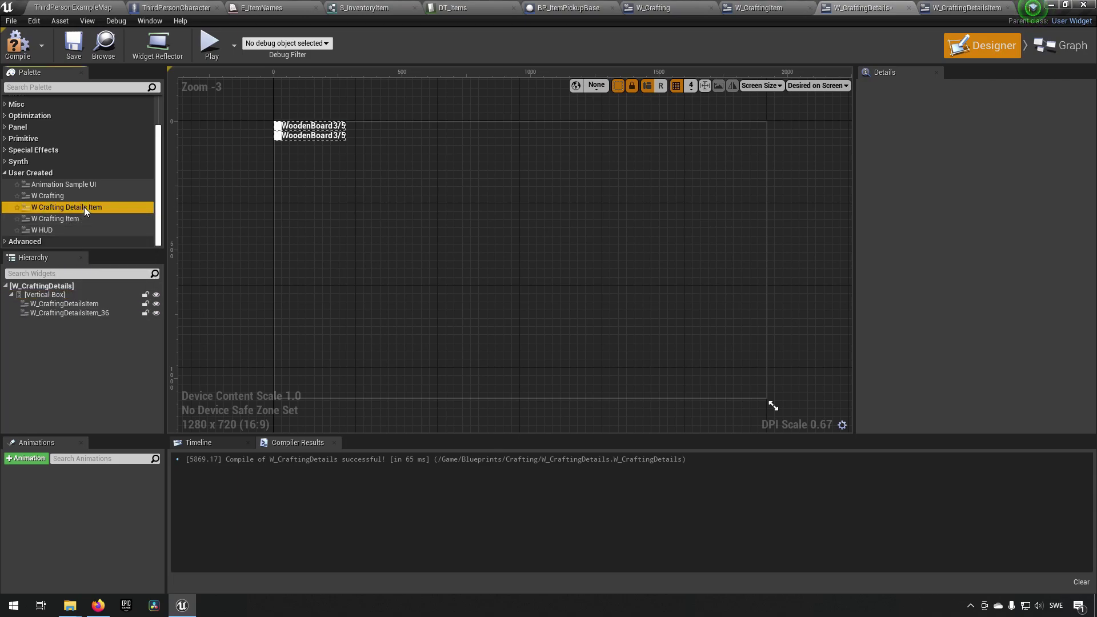
left_click_drag(84, 207, 51, 295)
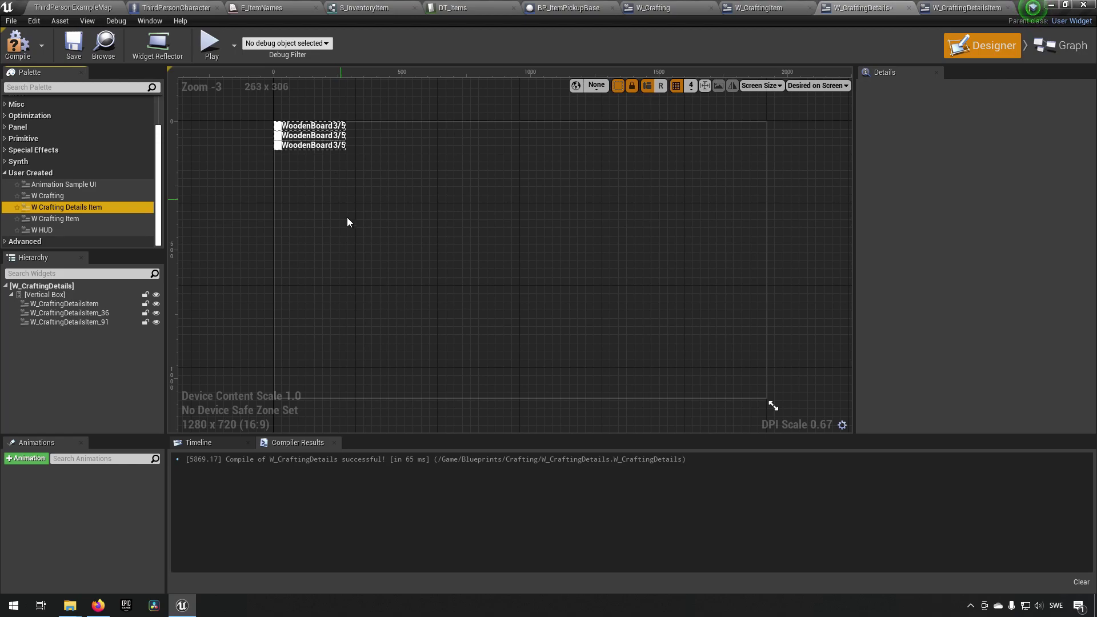
left_click(18, 47)
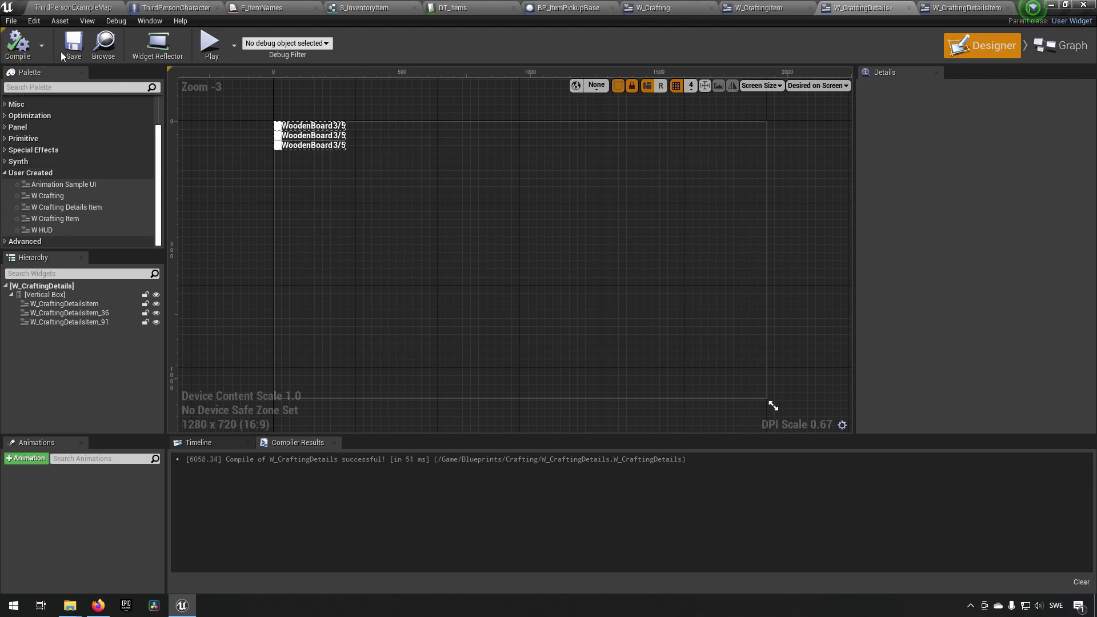
left_click(73, 50)
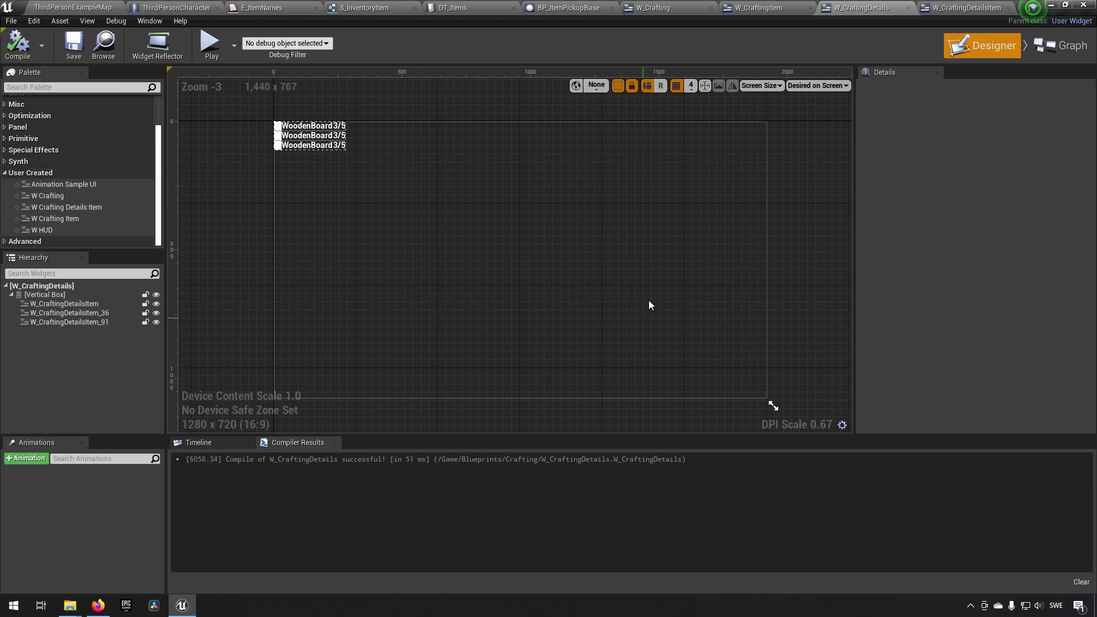
Step: Look through the crafting widgets back to W_Crafting and inspect its Horizontal Box and nested Vertical Box
left_click(967, 8)
left_click(860, 8)
left_click(751, 8)
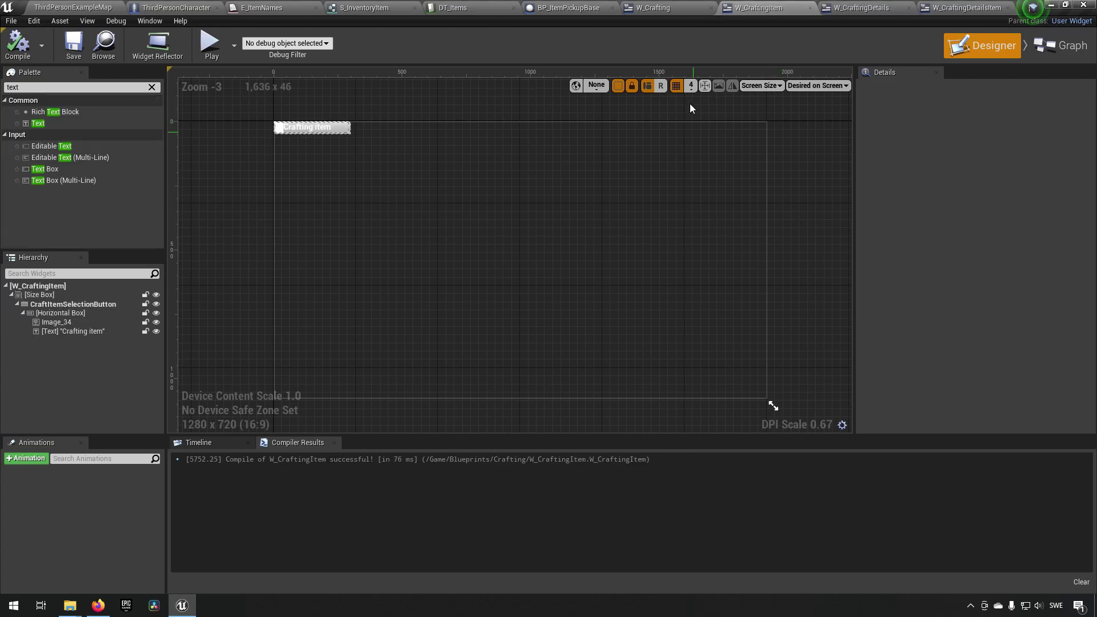
left_click(671, 7)
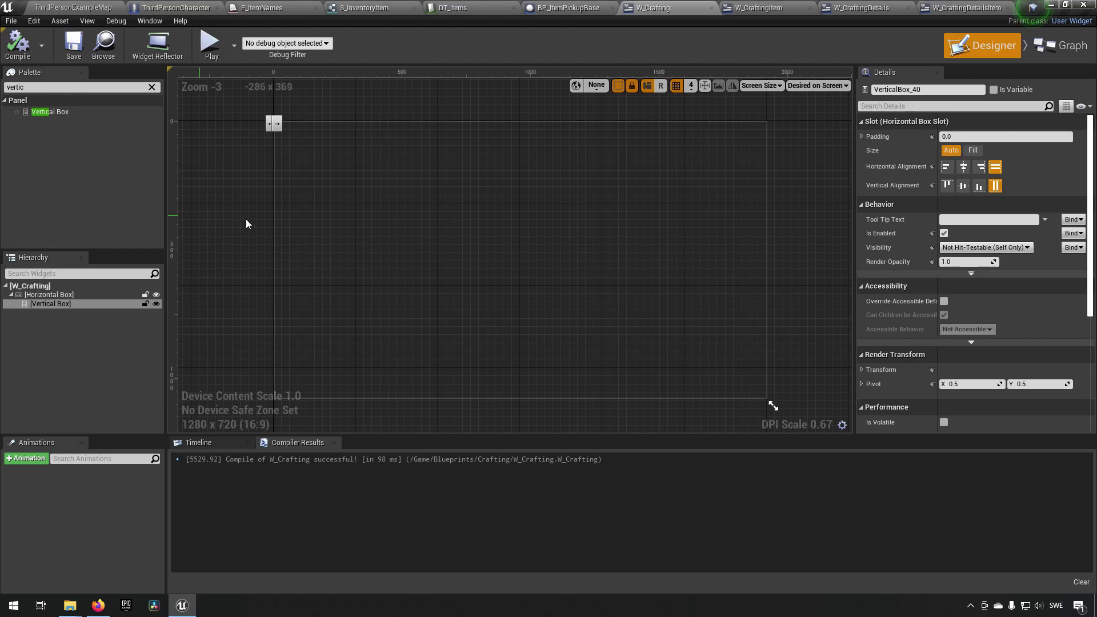
left_click(66, 294)
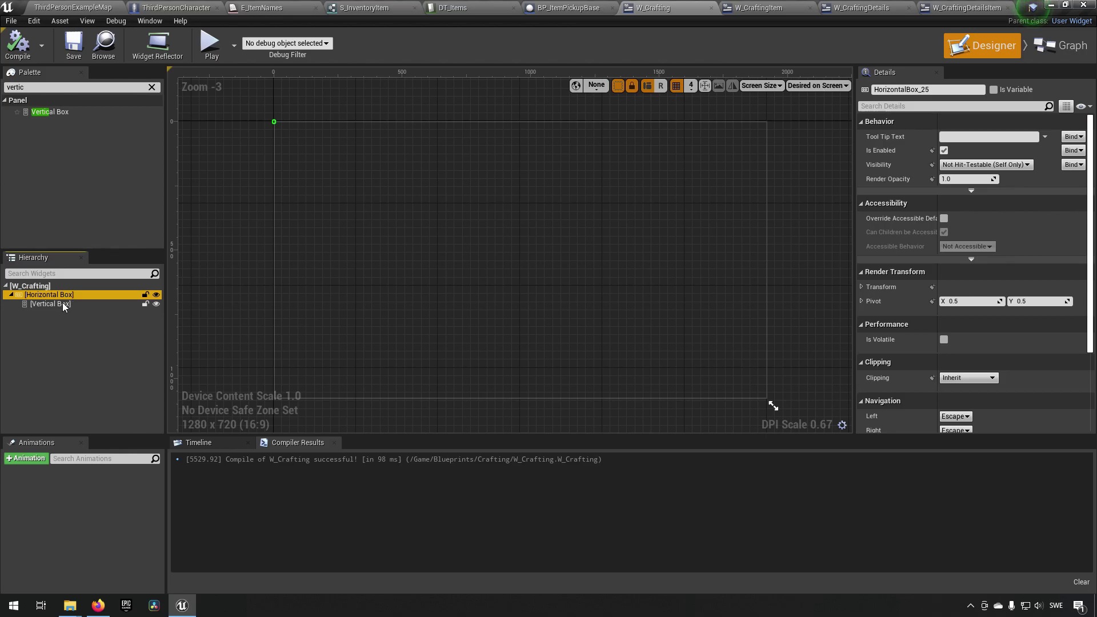
left_click(61, 304)
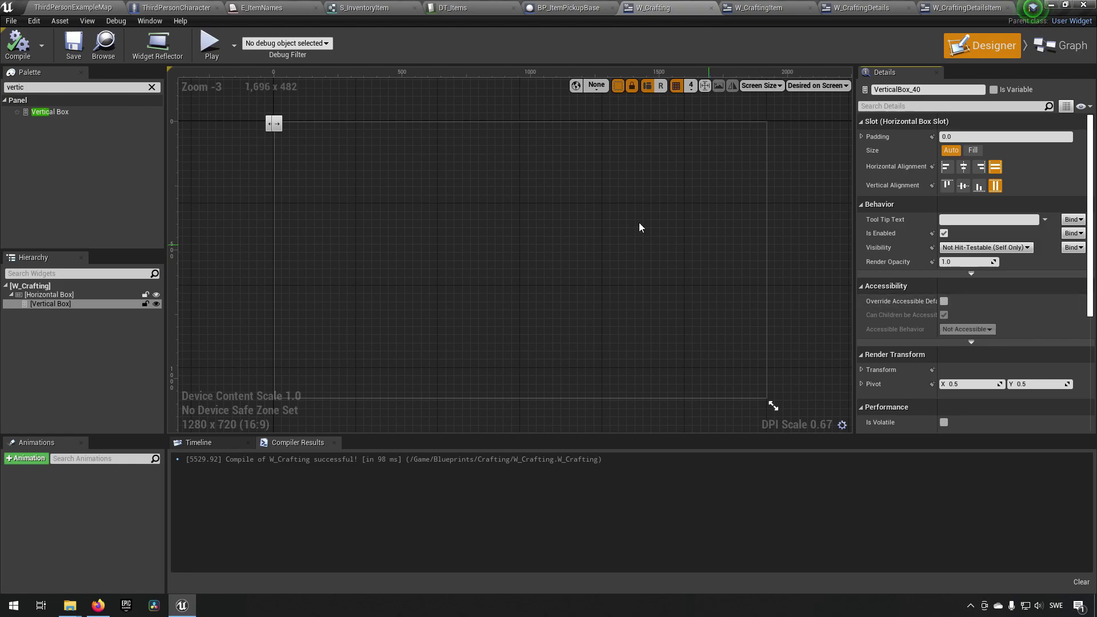
Step: Add a Scroll Box inside the Vertical Box of W_Crafting
left_click(152, 87)
left_click(152, 88)
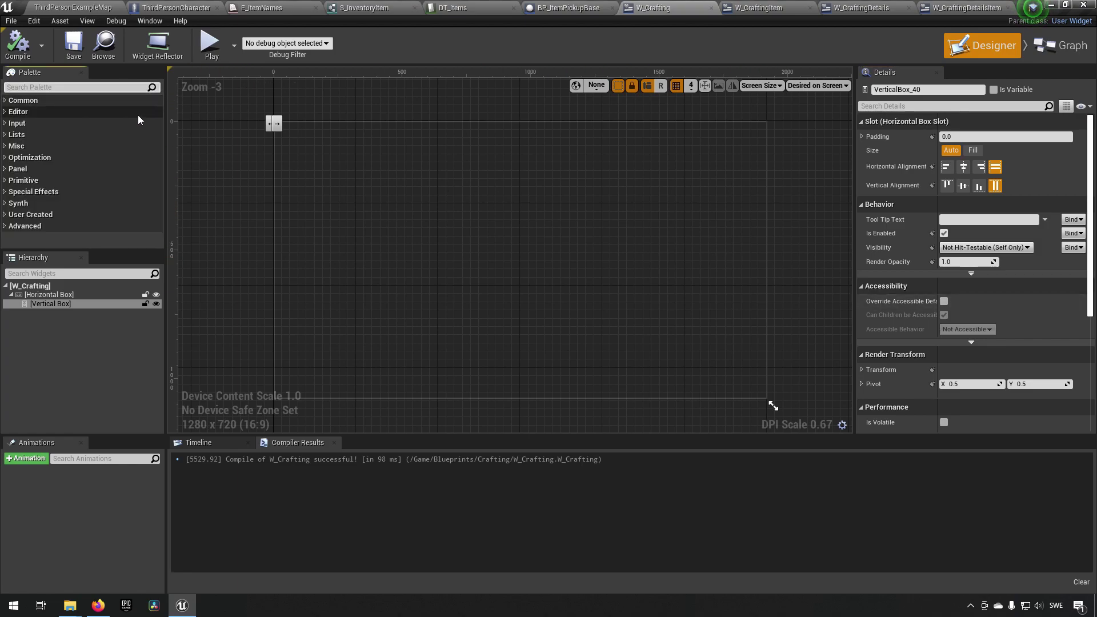
left_click(79, 87)
type("sc")
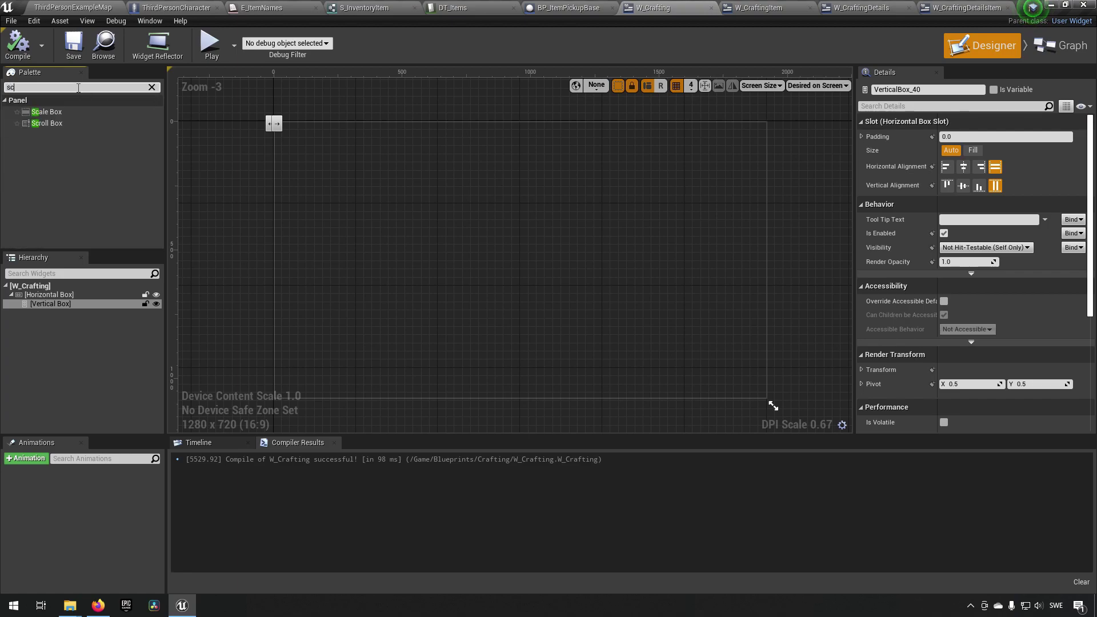
type("roll")
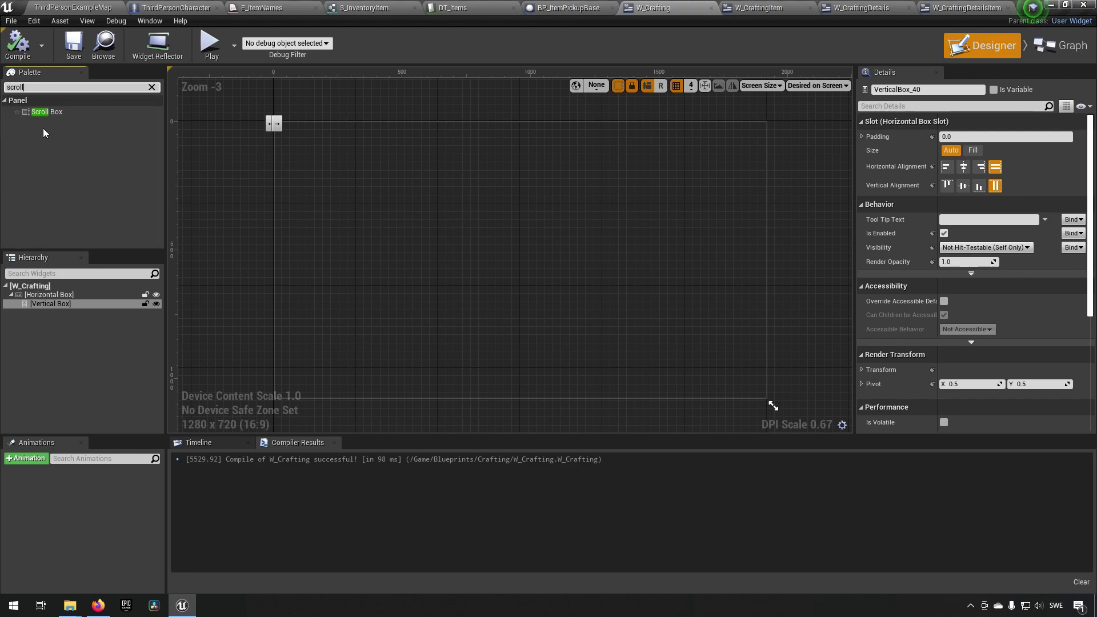
left_click_drag(42, 112, 64, 315)
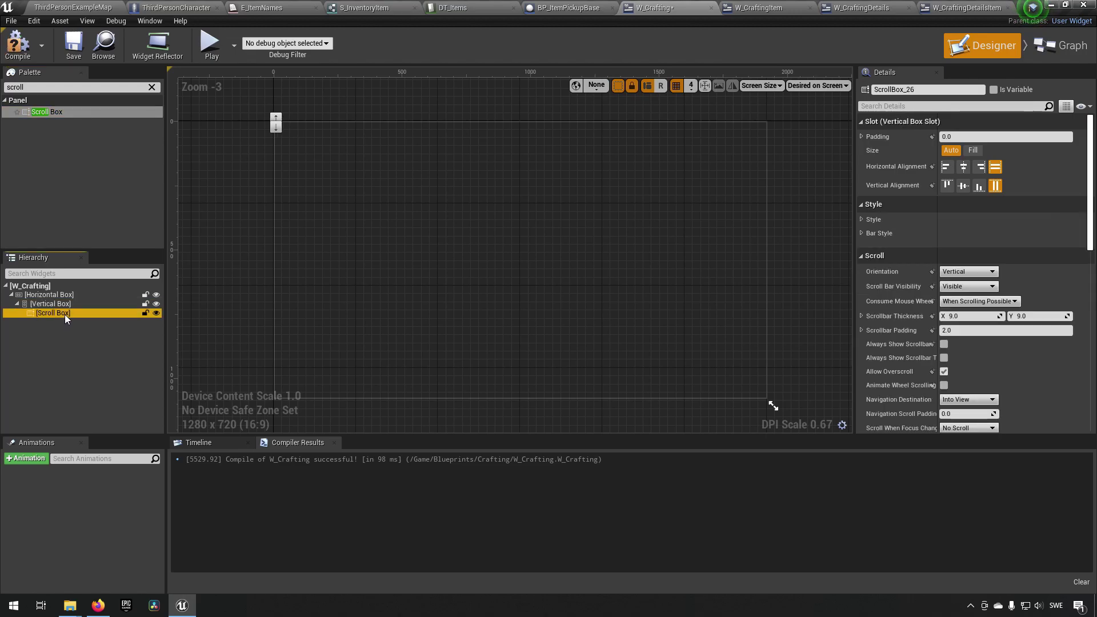
Step: Add two W Crafting Item user-created widgets inside the Scroll Box
left_click(151, 87)
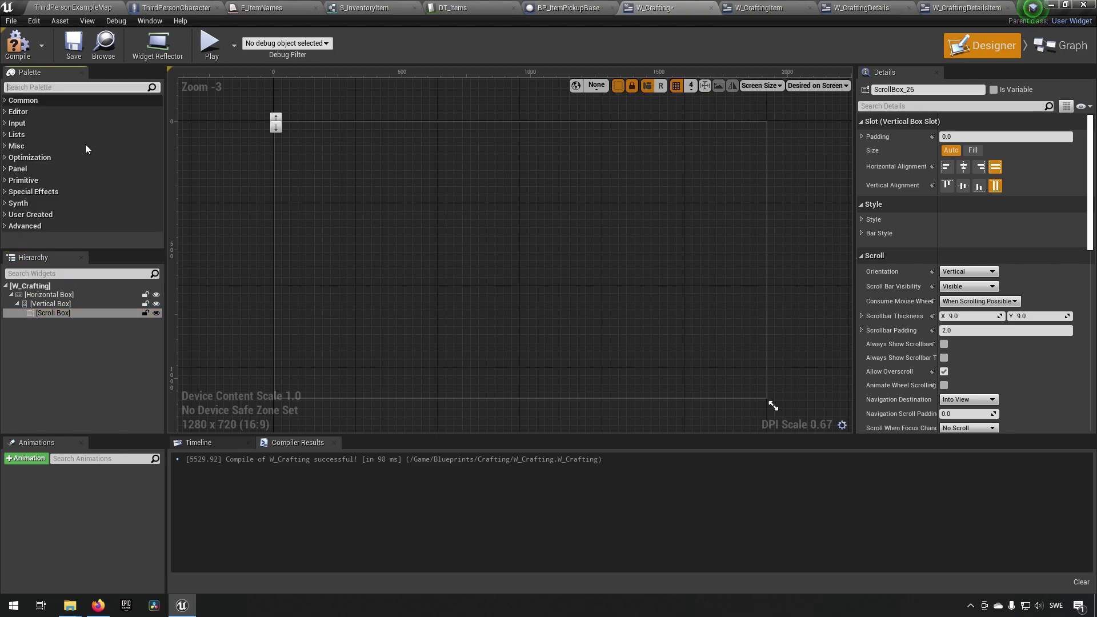
left_click(11, 215)
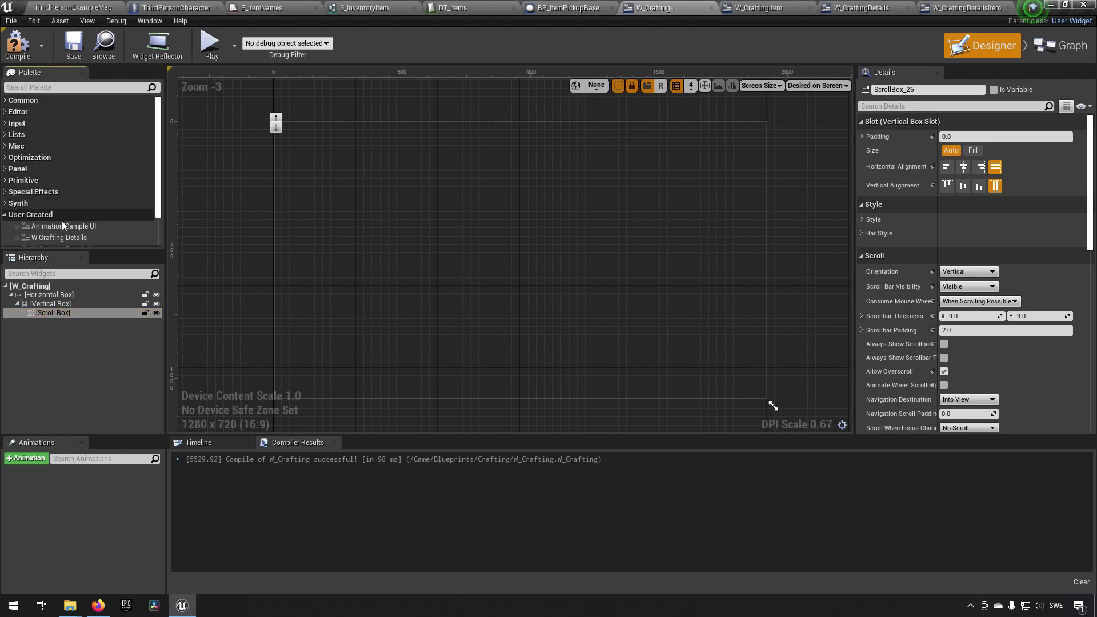
scroll(62, 221, "down", 2)
left_click_drag(57, 218, 57, 324)
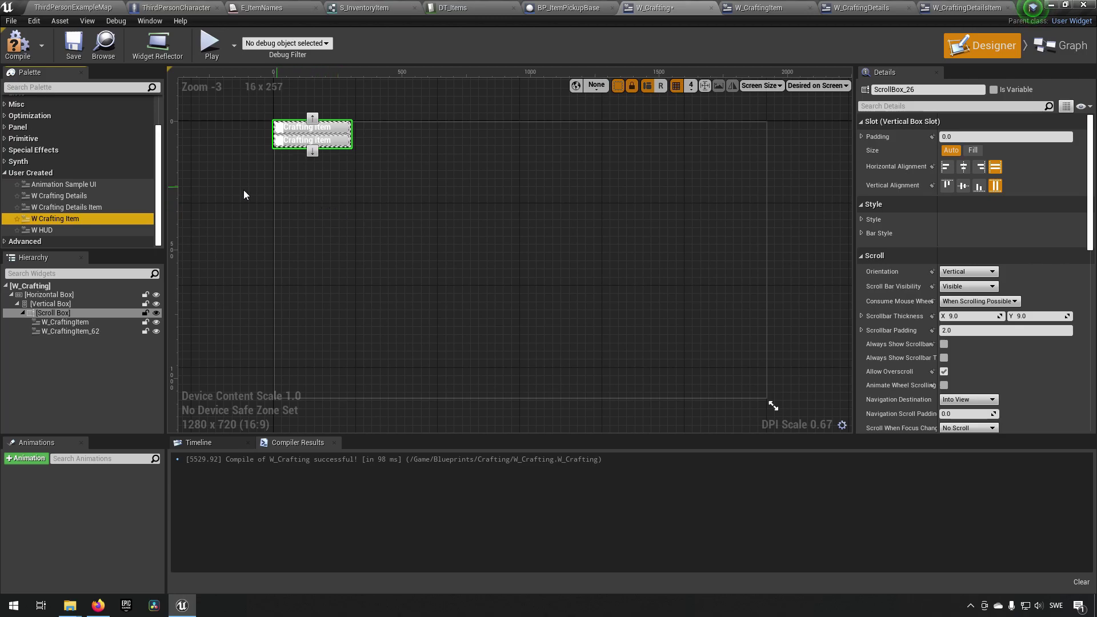
Step: Add a Horizontal Box inside the Vertical Box, below the Scroll Box, and collapse the Scroll Box's children in the hierarchy
left_click(64, 88)
type("horiz")
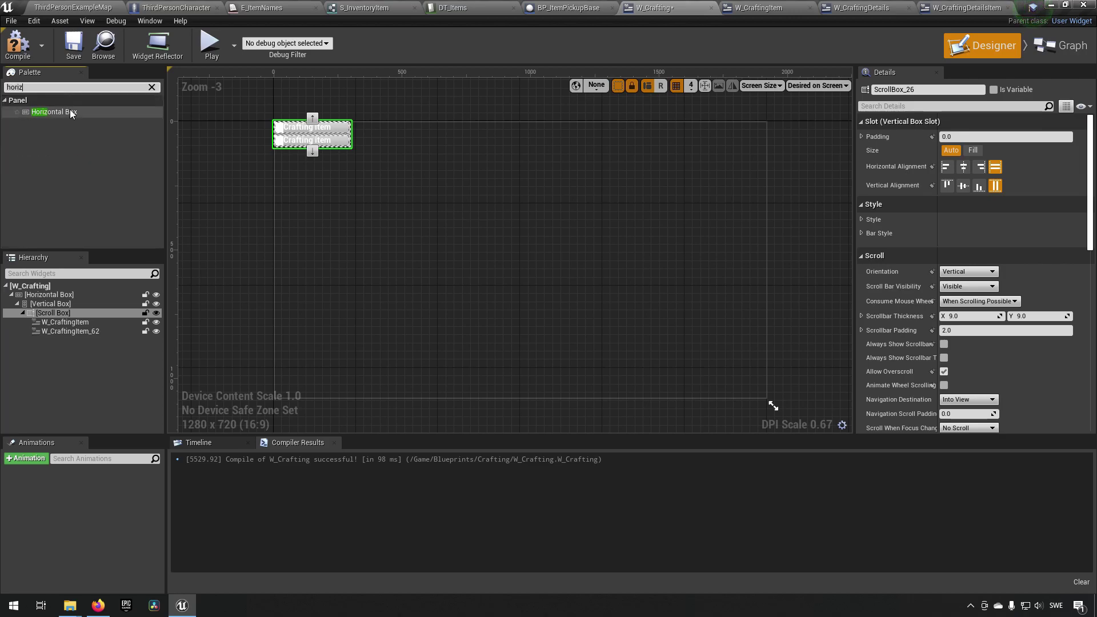
left_click_drag(57, 112, 50, 305)
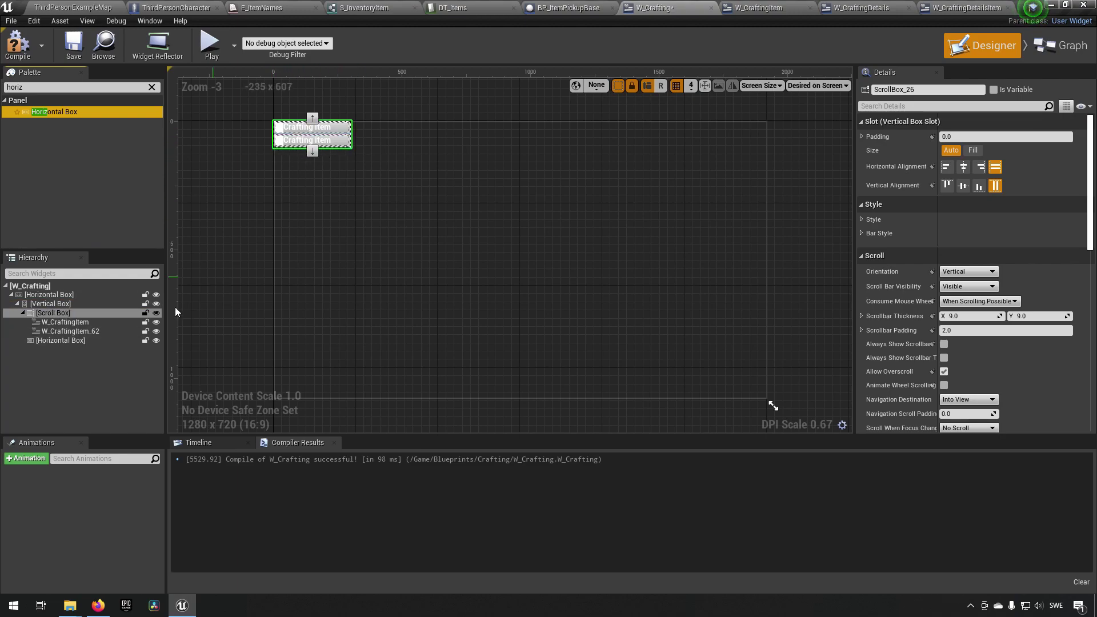
left_click(22, 313)
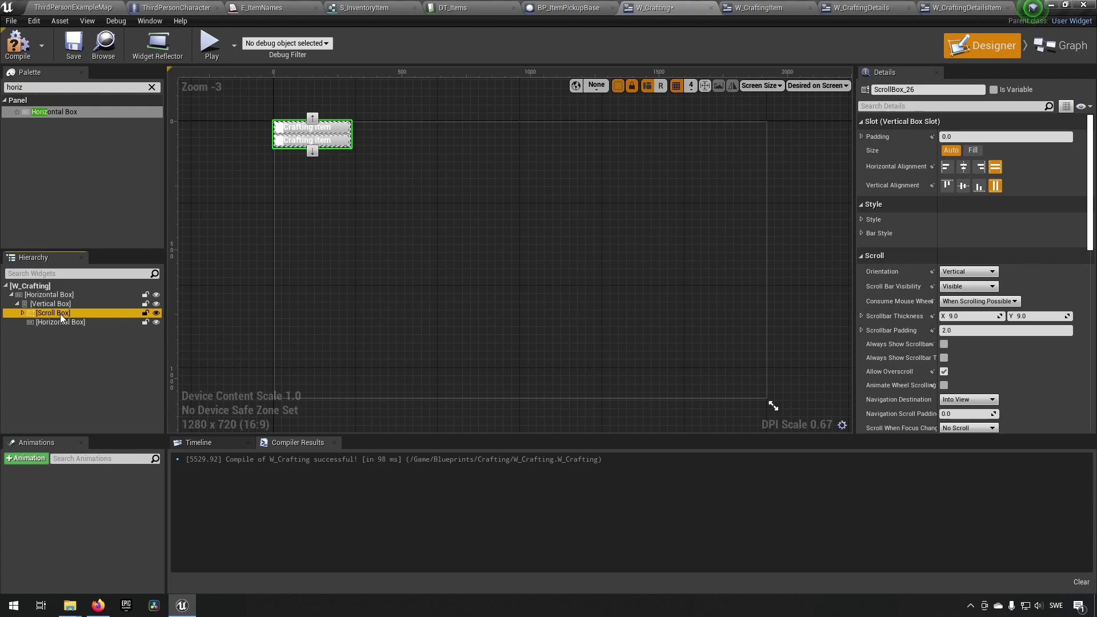
left_click(923, 92)
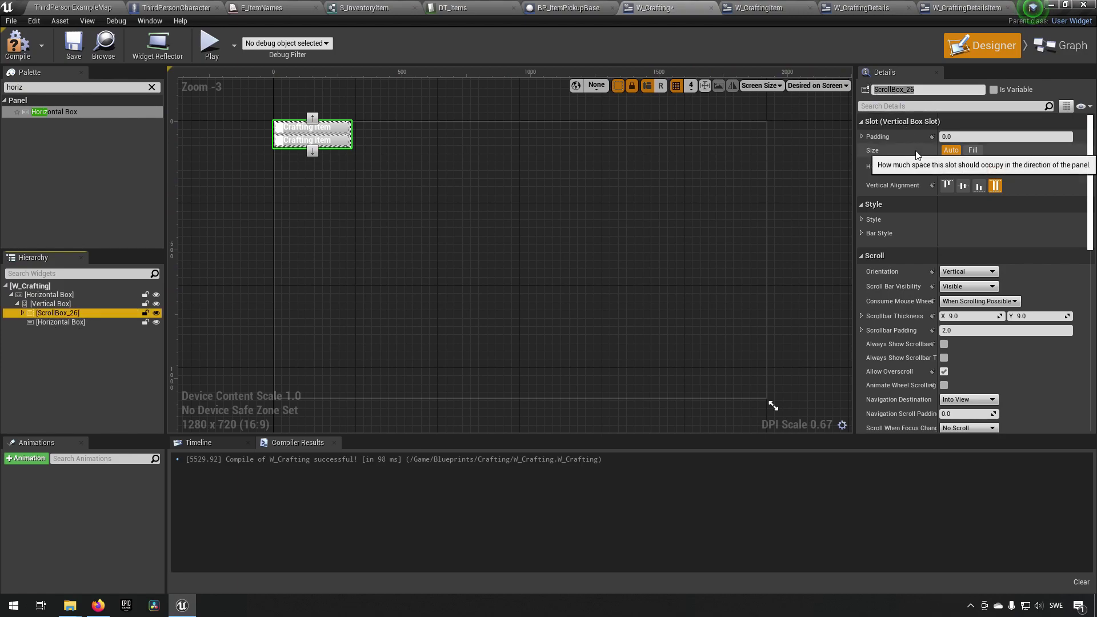
key("Delete")
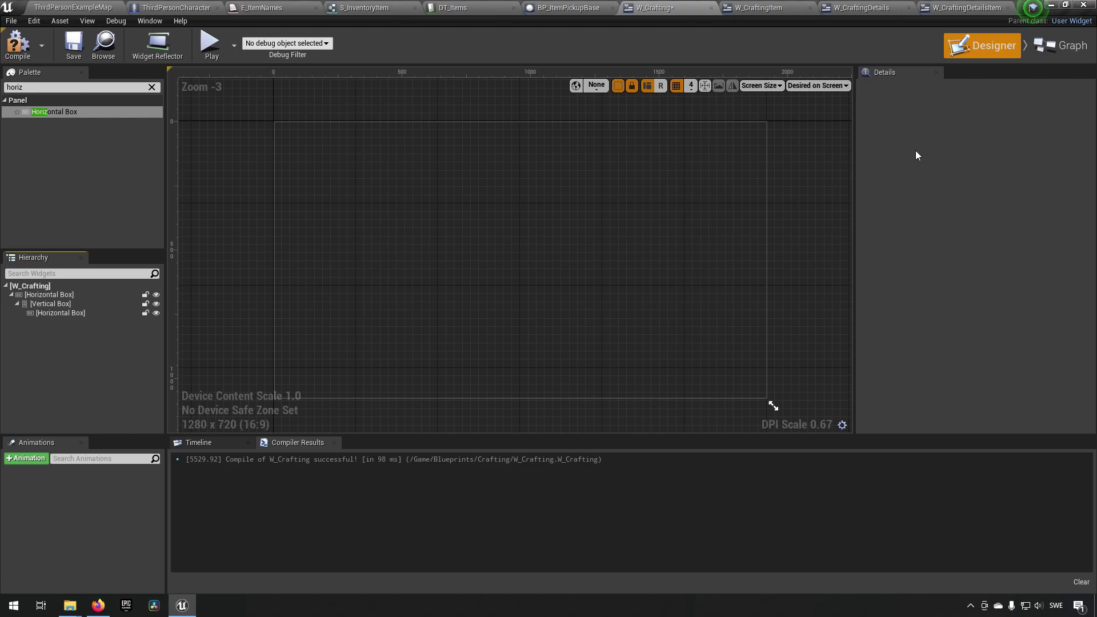
left_click(87, 303)
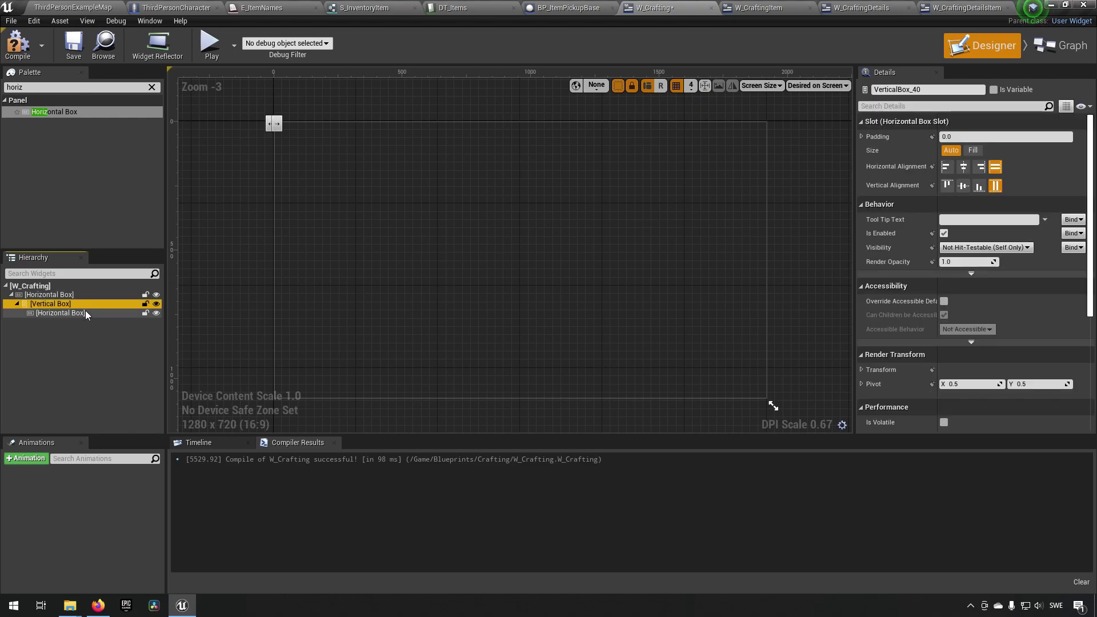
left_click(85, 313)
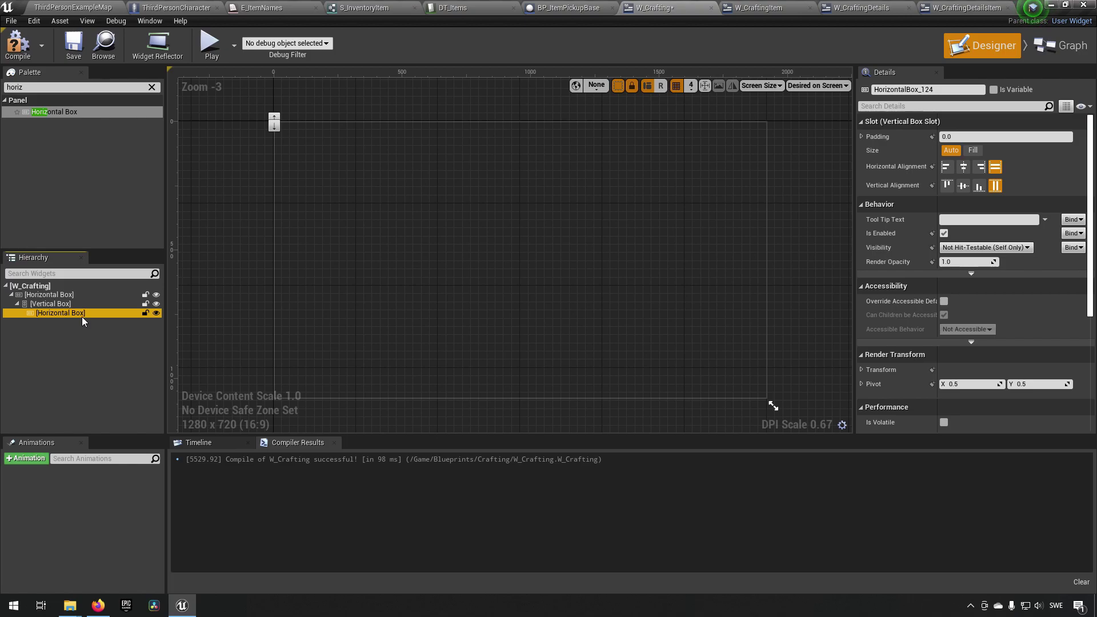
left_click(81, 316)
left_click(57, 342)
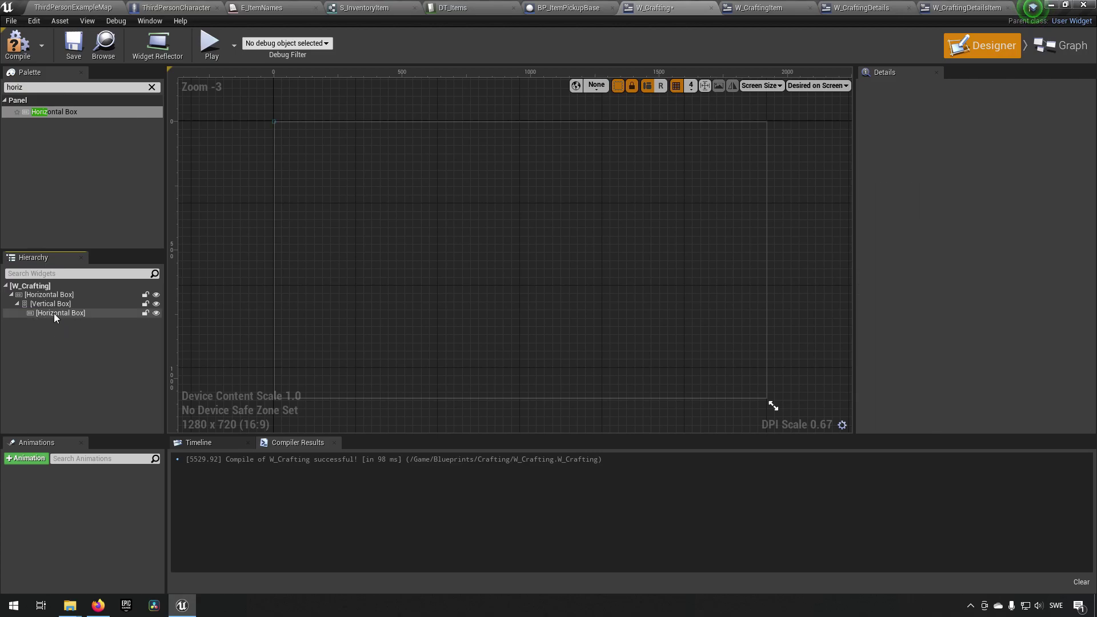
left_click(56, 314)
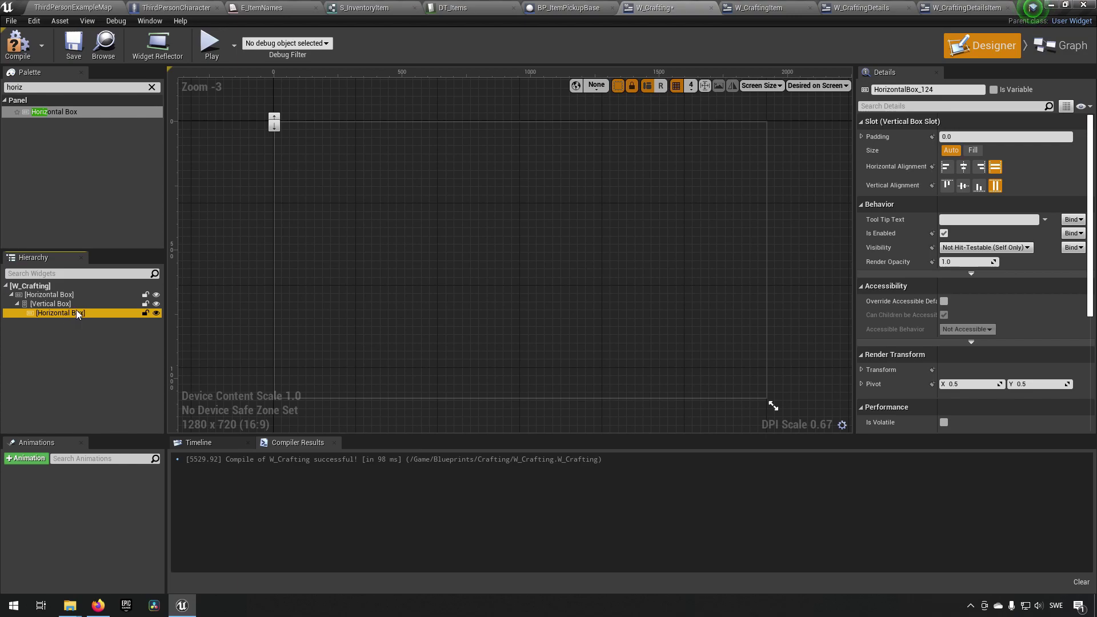
left_click(394, 303)
key("ctrl+z")
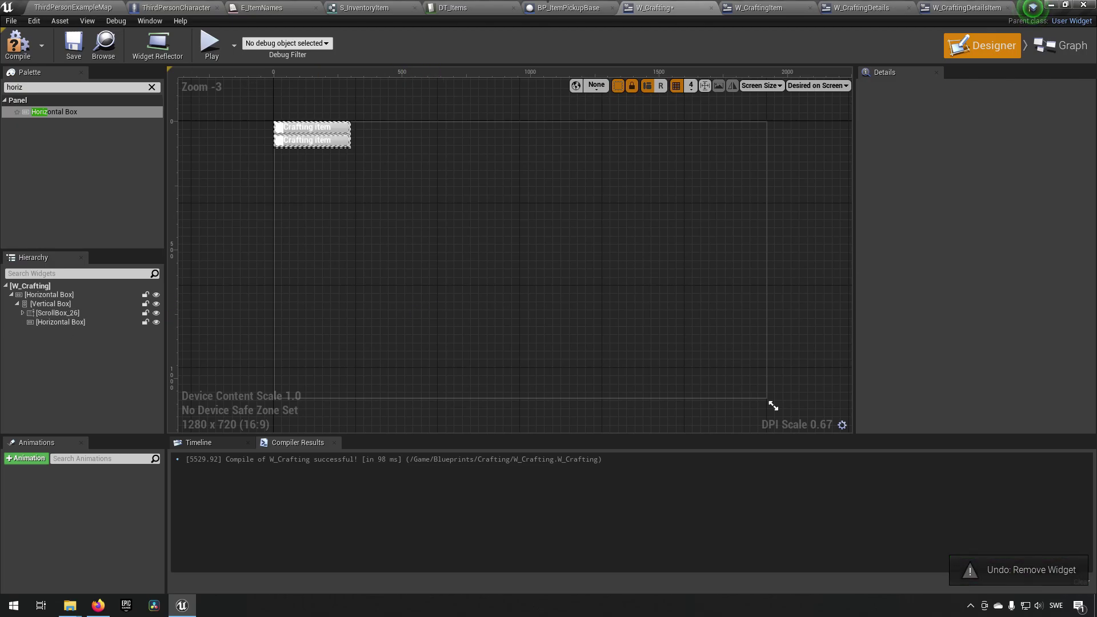
Step: Rename the Scroll Box CraftingItemContainer and make it a variable, then compile and save W_Crafting
left_click(51, 312)
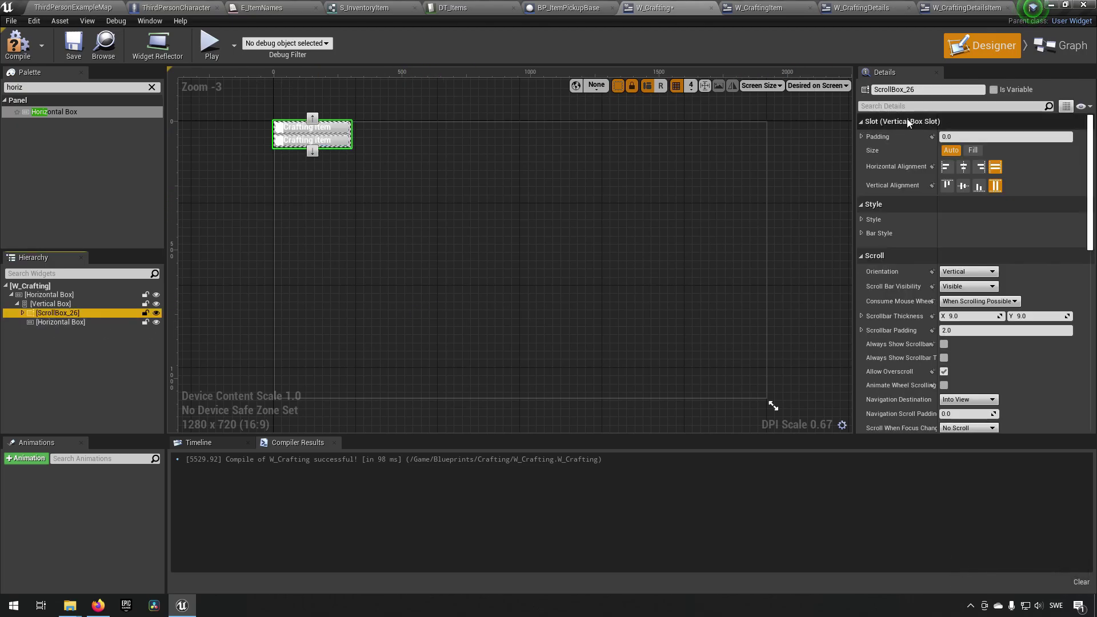
left_click(905, 90)
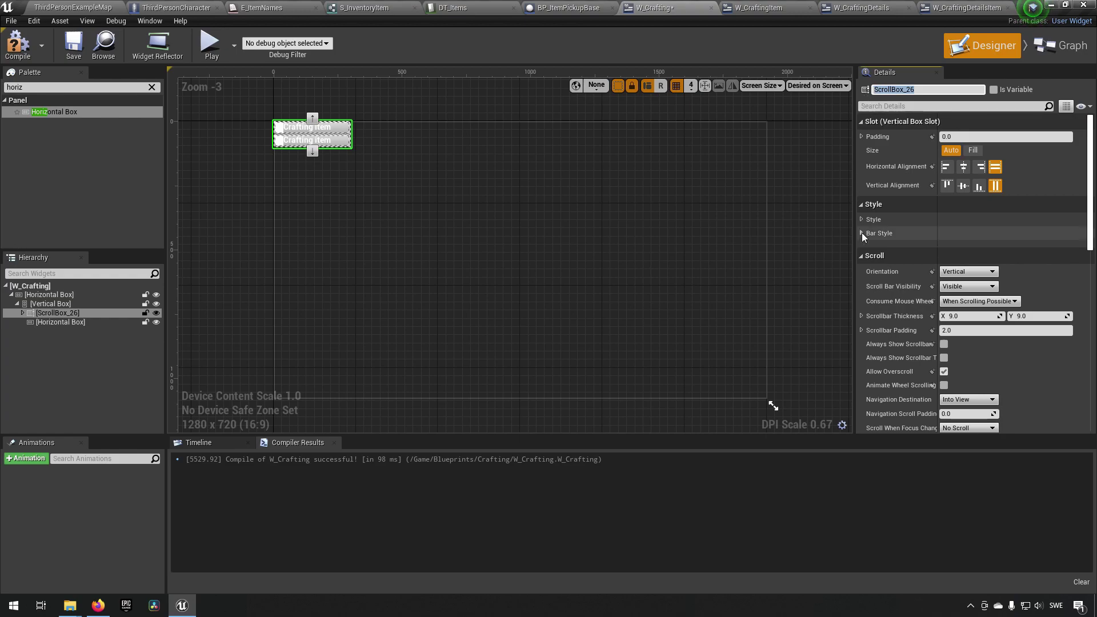
type("CraftingItemContainer")
key("Return")
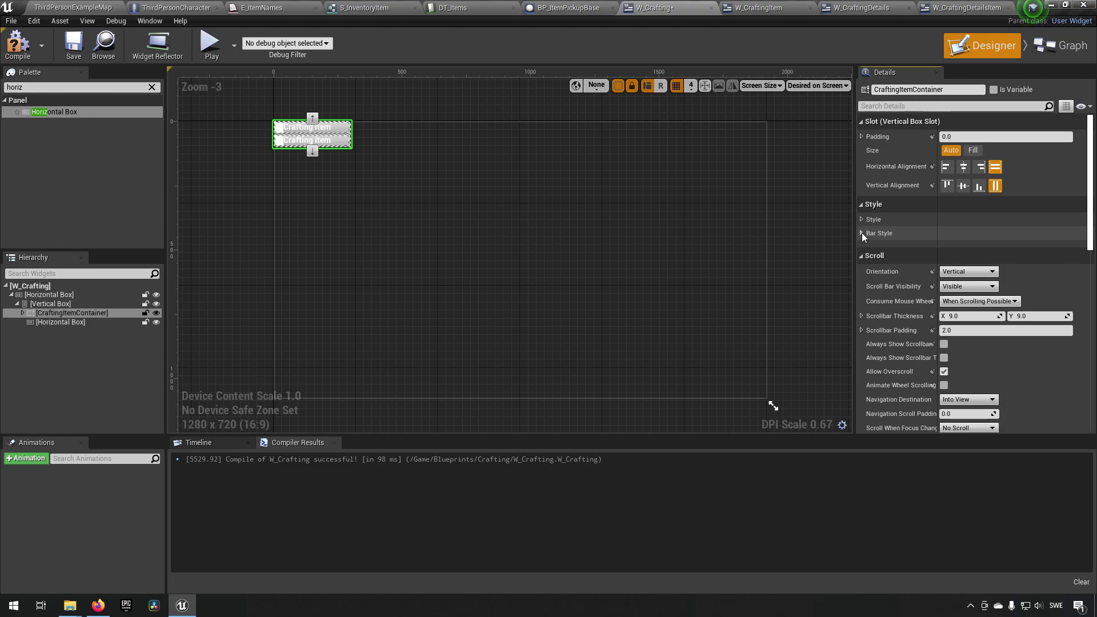
left_click(994, 89)
left_click(38, 49)
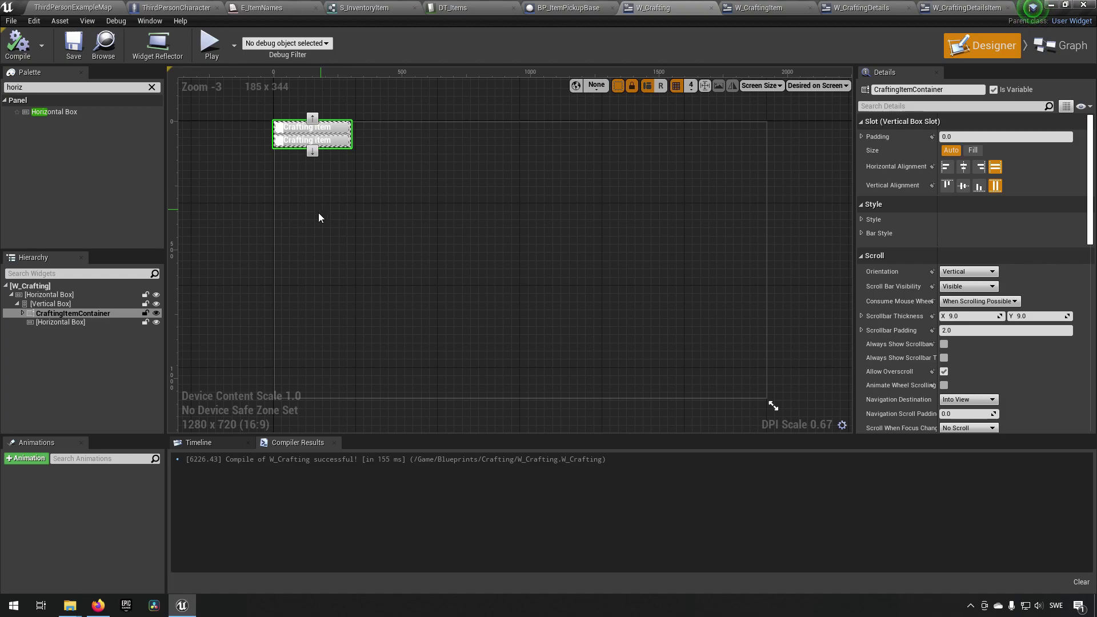
Step: Add two Button widgets inside the Horizontal Box below CraftingItemContainer
left_click(78, 322)
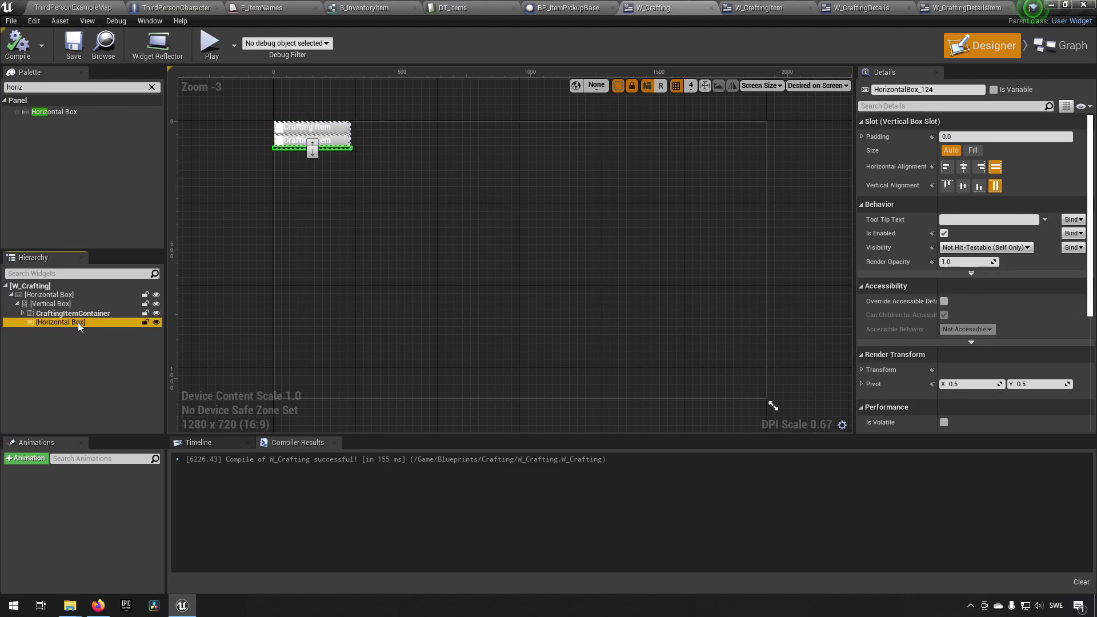
double_click(61, 88)
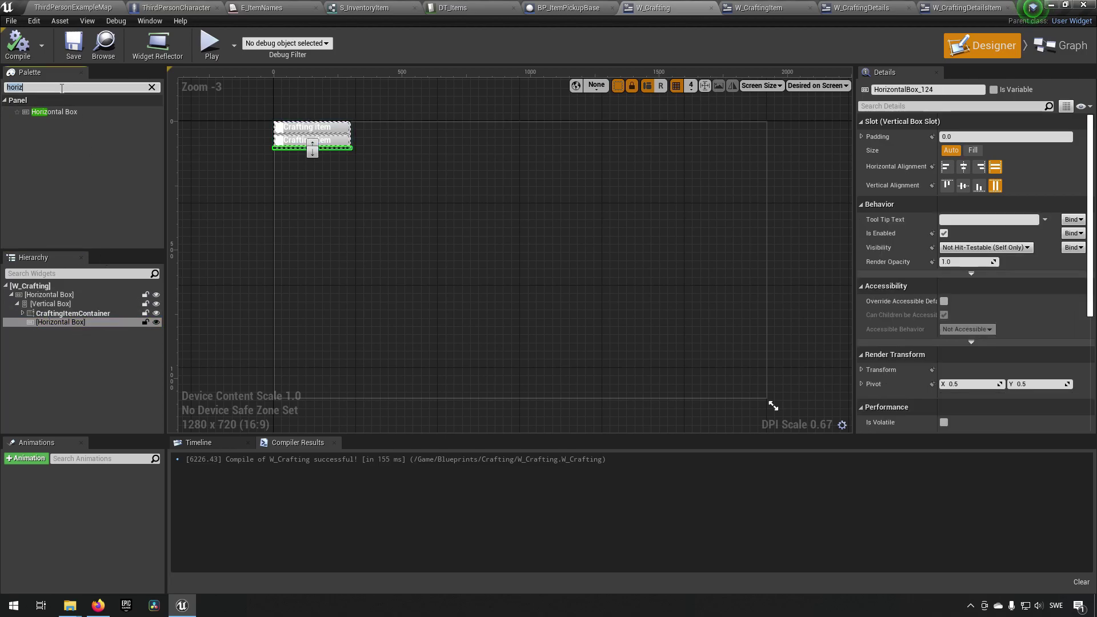
type("button")
left_click_drag(46, 112, 45, 325)
left_click_drag(50, 114, 68, 324)
Step: Rename the first button CloseCraftingButton and set its slot size to Fill
left_click(66, 330)
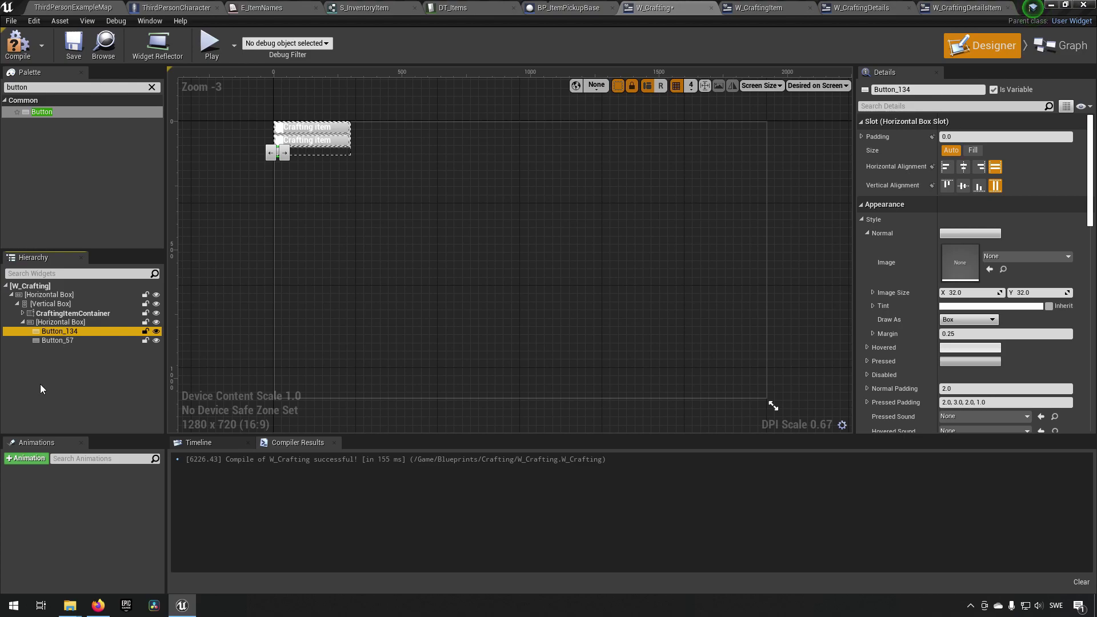
double_click(91, 333)
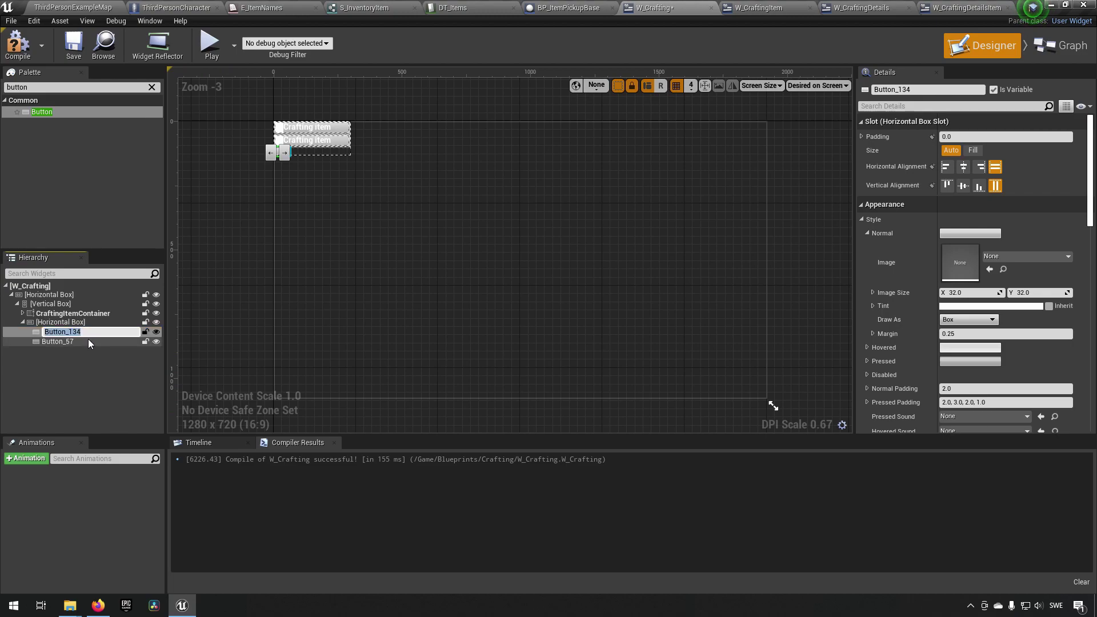
left_click(924, 92)
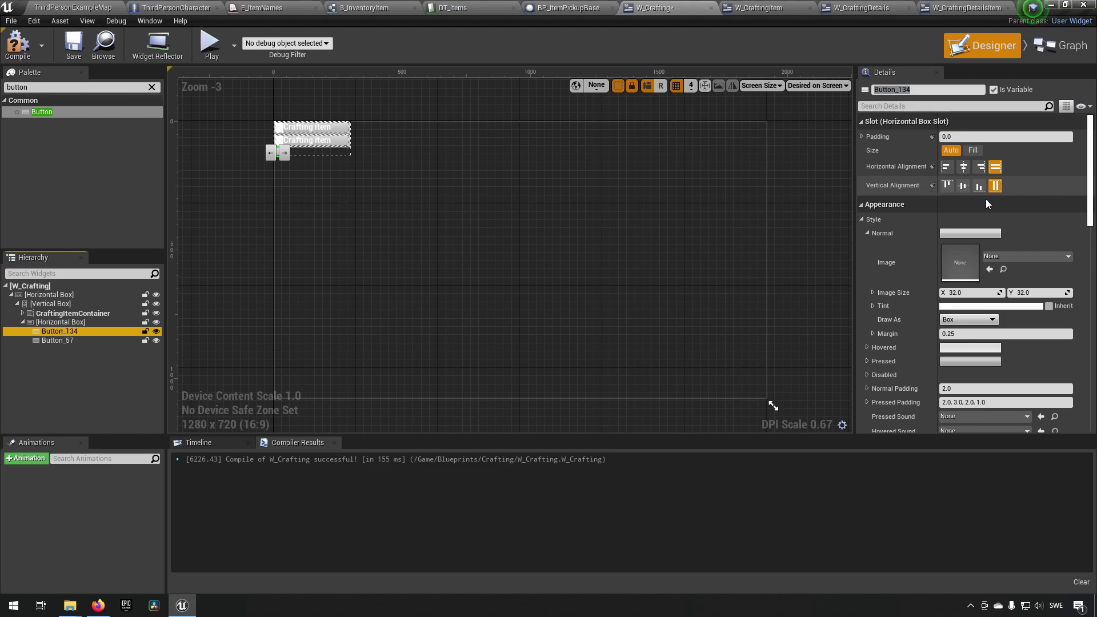
left_click(936, 90)
key("Home")
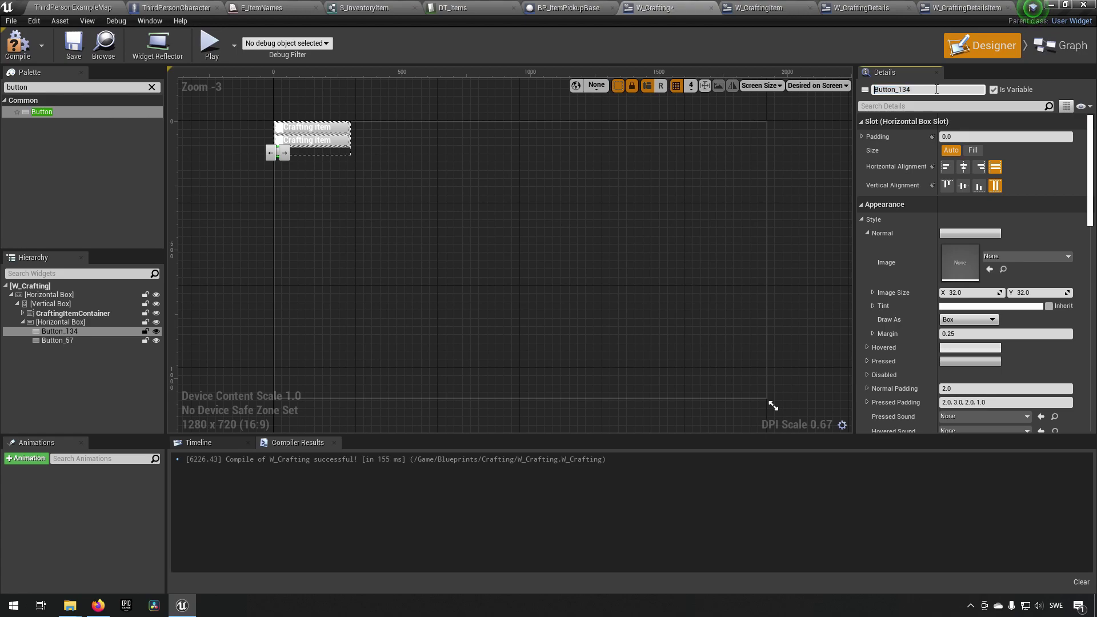
type("CloseCraftingButton")
key("shift+End")
key("Delete")
key("Return")
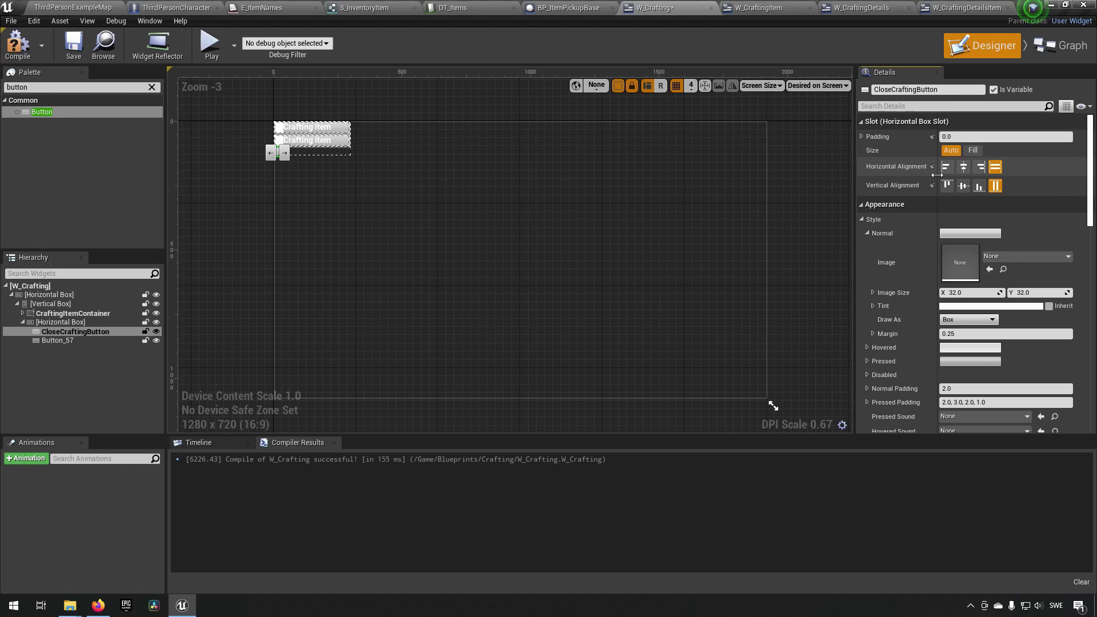
left_click(974, 150)
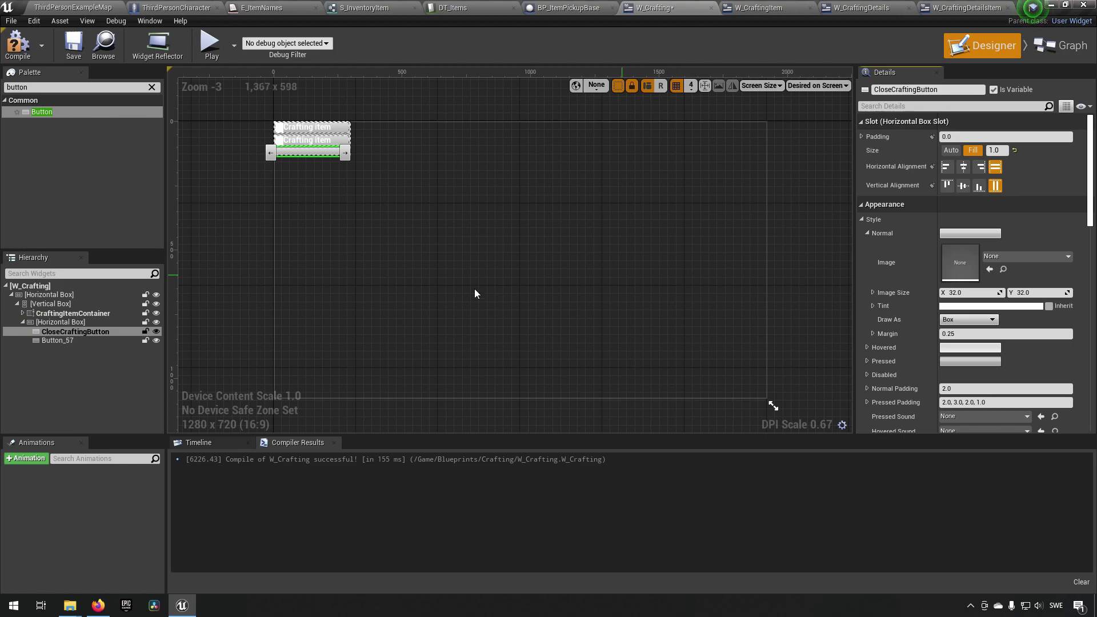
Step: Rename the second button CraftButton and set its slot size to Fill
left_click(94, 342)
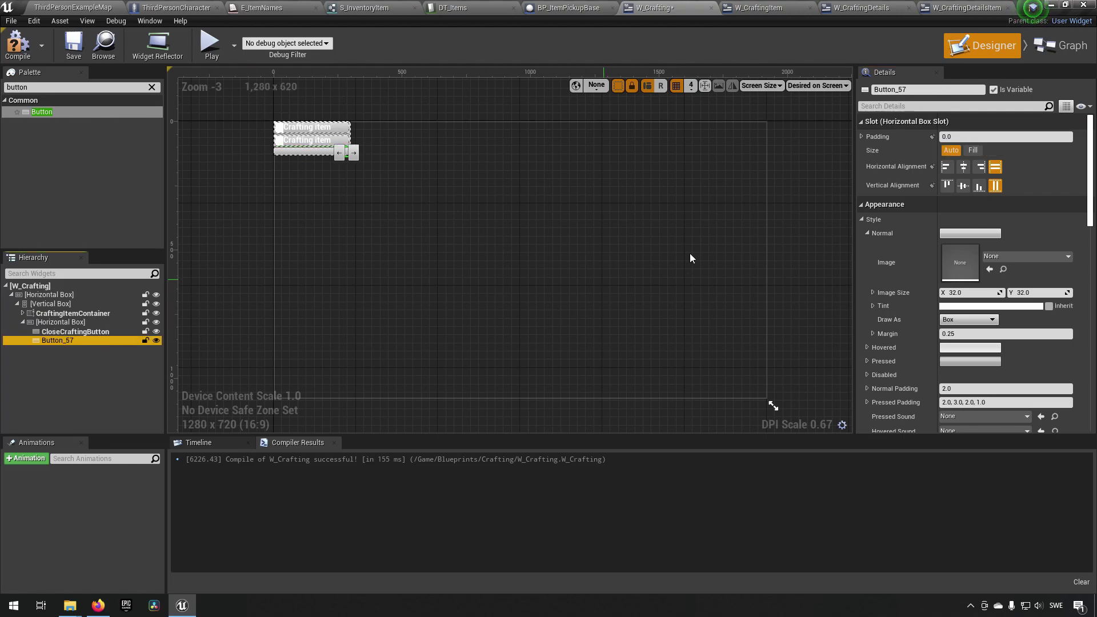
left_click(929, 89)
double_click(929, 89)
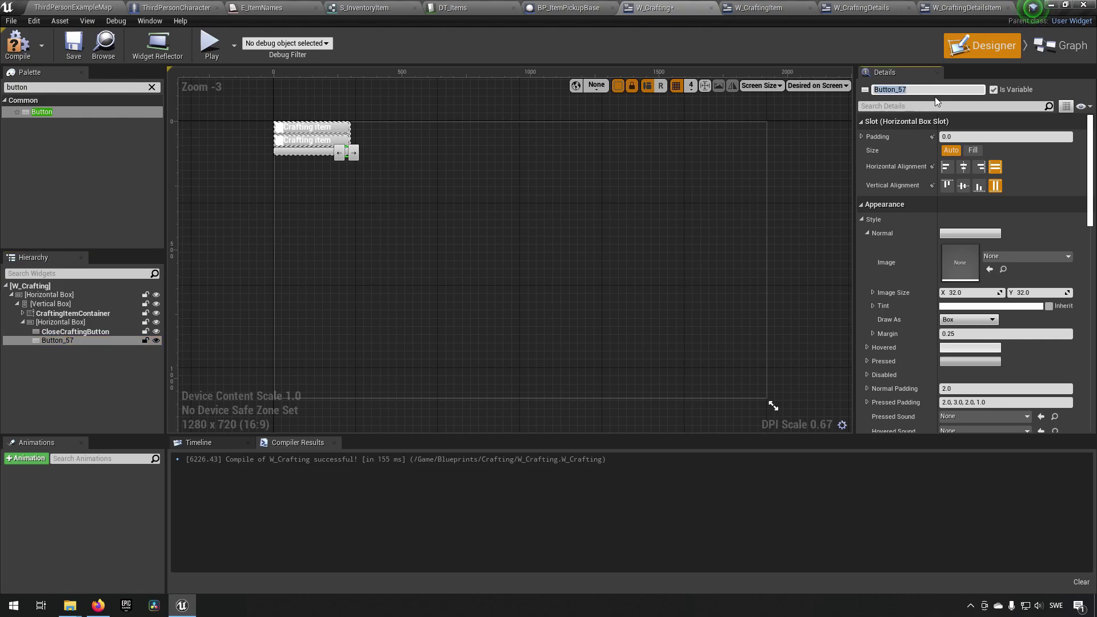
type("CraftButton")
key("Return")
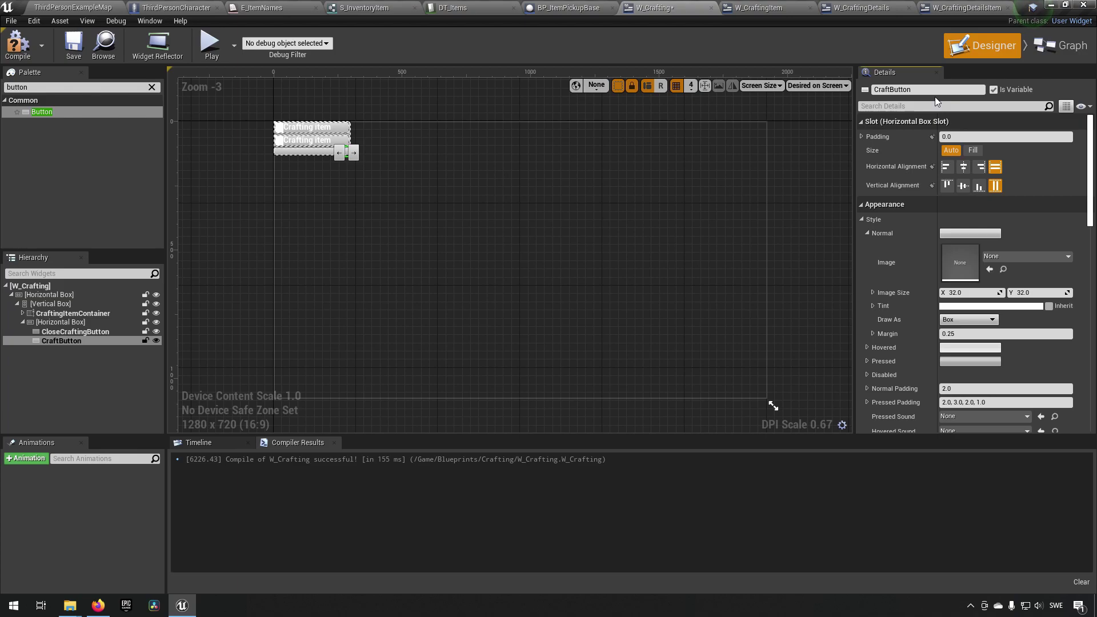
left_click(970, 153)
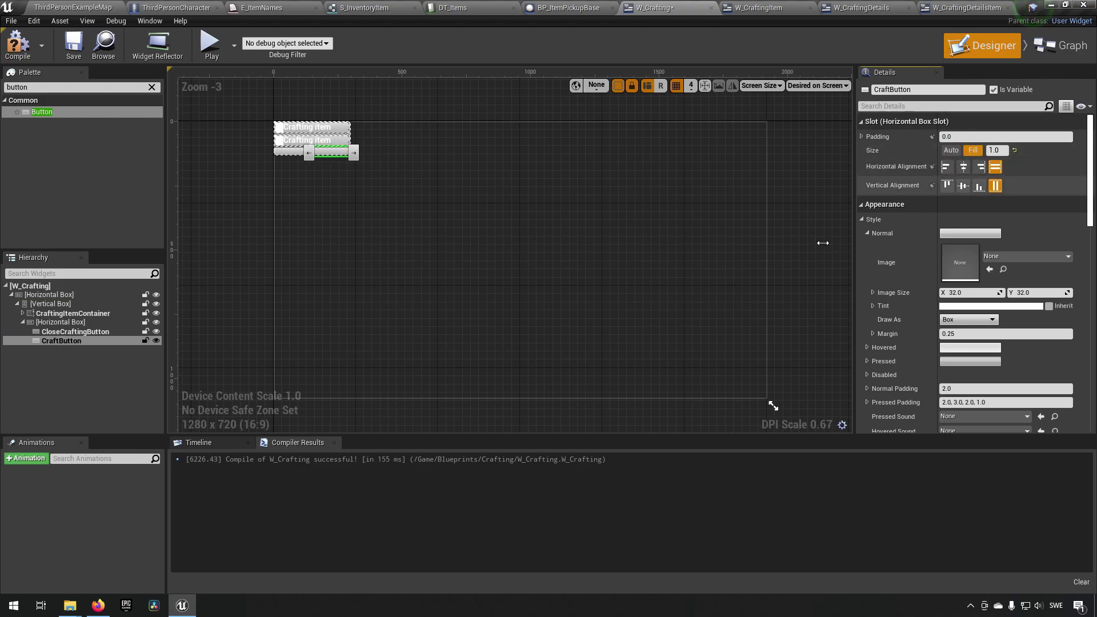
Step: Add a Text widget inside both CloseCraftingButton and CraftButton
left_click(302, 178)
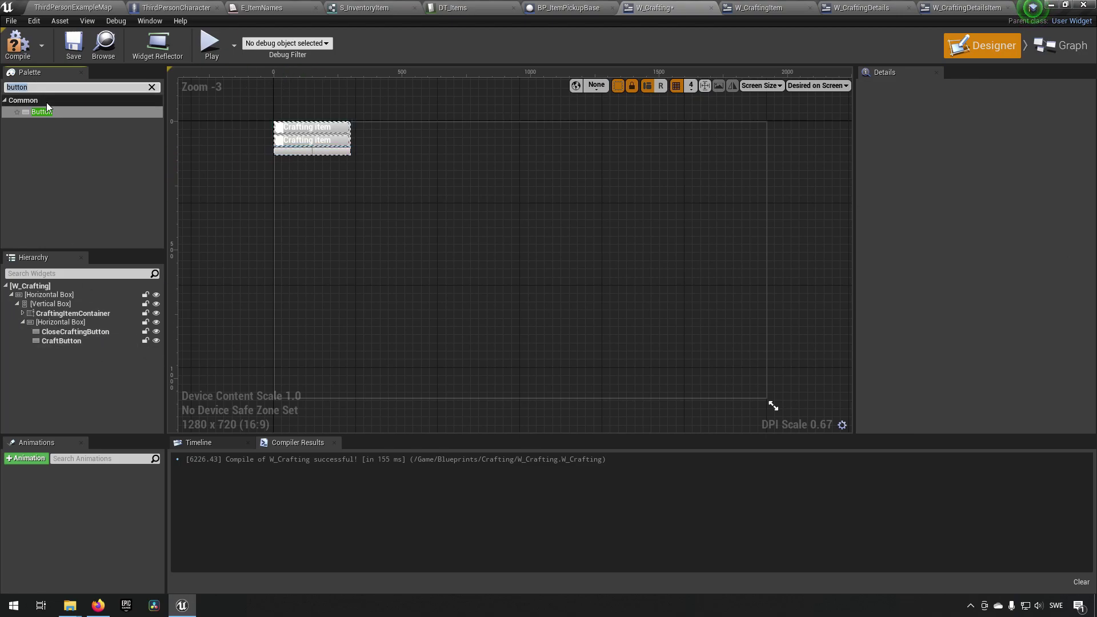
type("text")
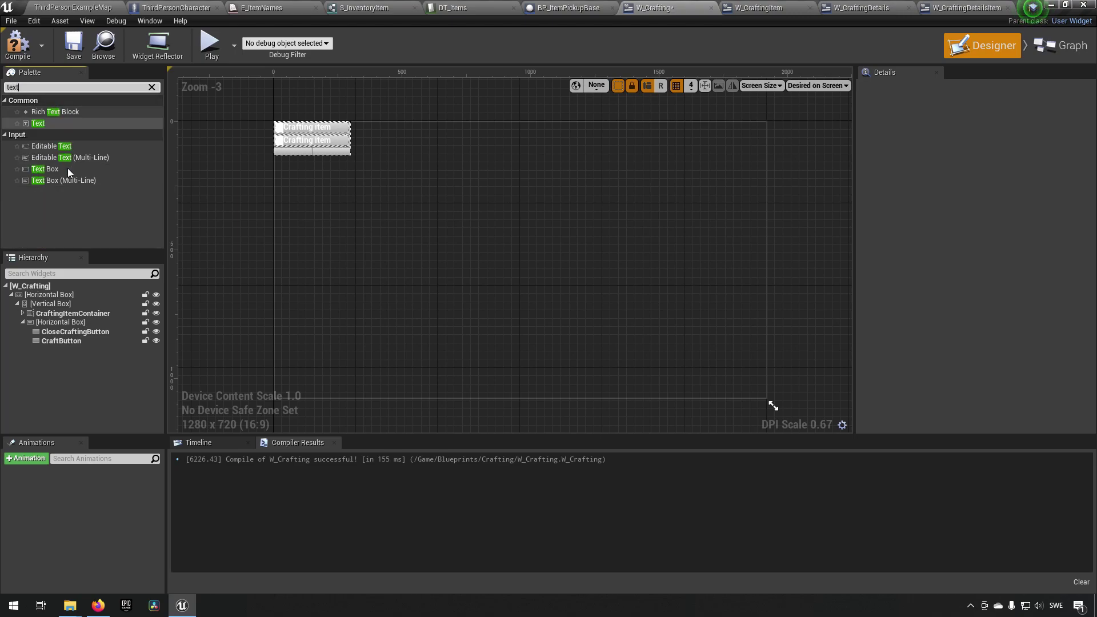
left_click_drag(40, 122, 77, 334)
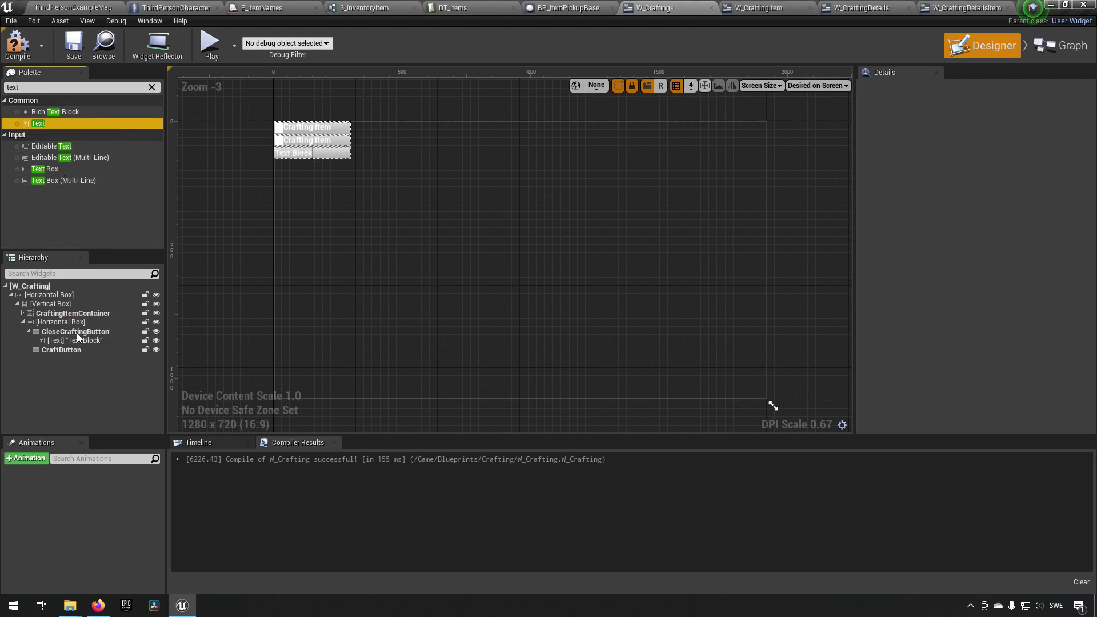
left_click_drag(41, 125, 76, 350)
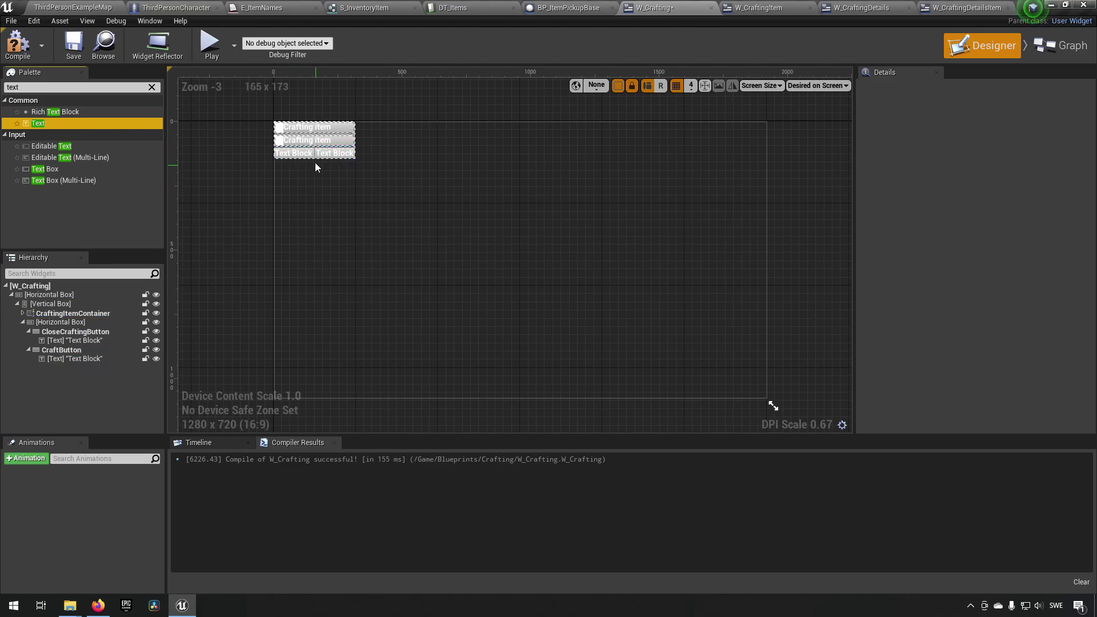
Step: Set the displayed text of the Text widget inside CloseCraftingButton to "Close"
left_click(100, 340)
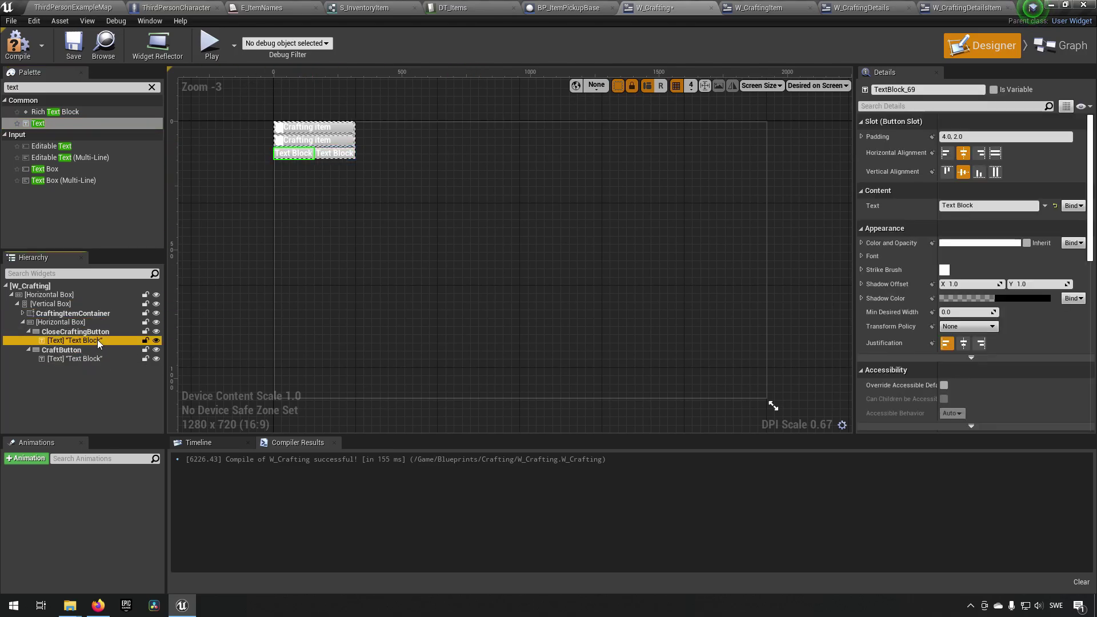
left_click(980, 206)
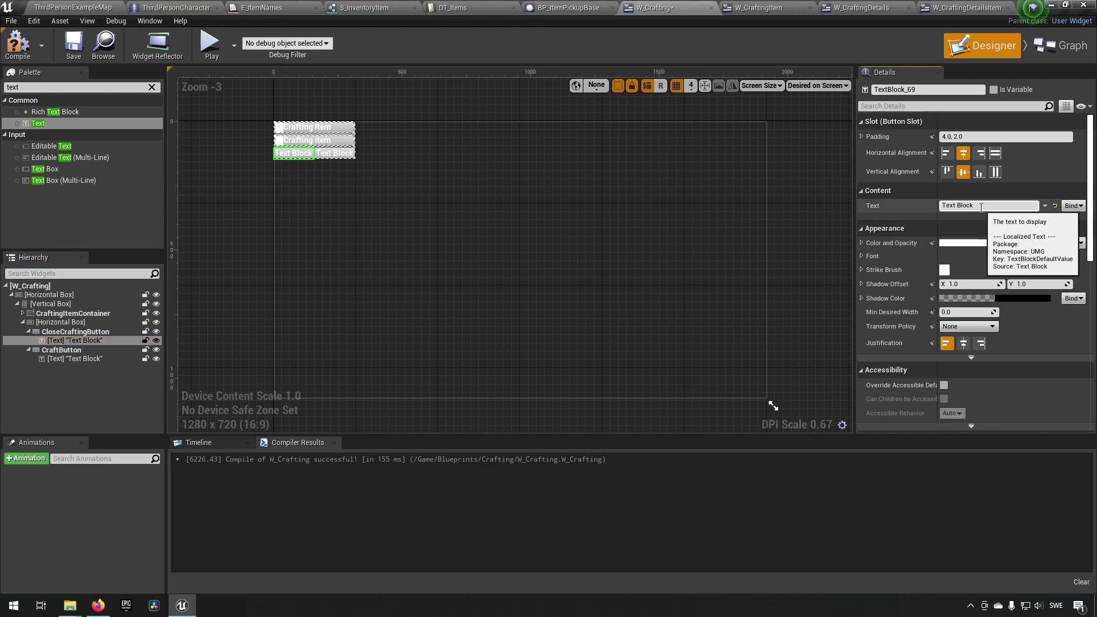
key("ctrl+a")
type("Close")
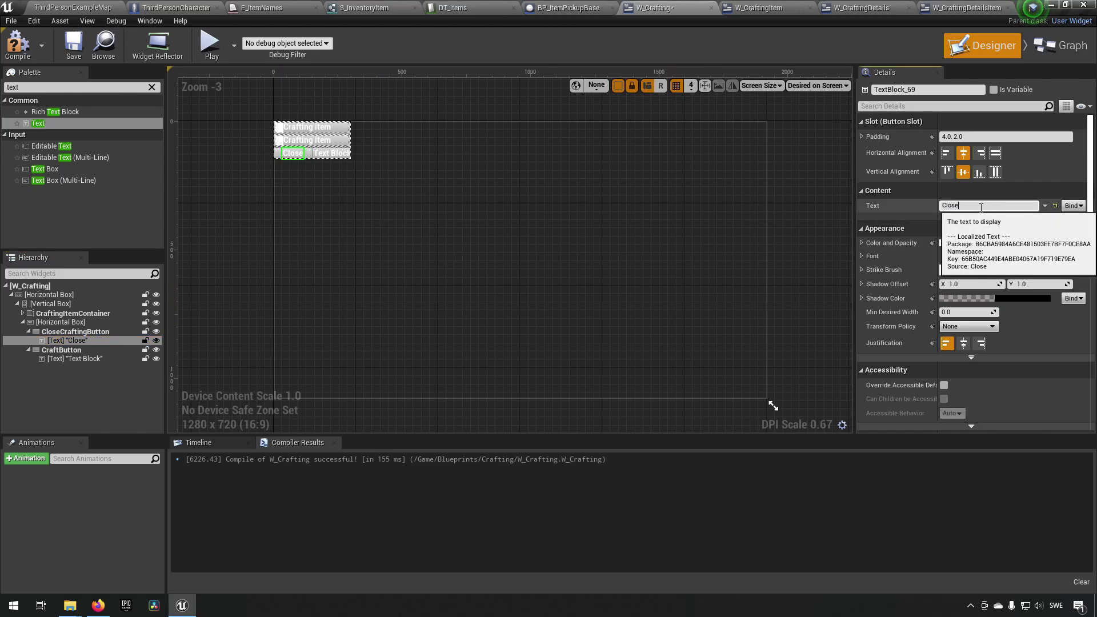
Step: Set the displayed text of the Text widget inside CraftButton to "Craft"
left_click(75, 358)
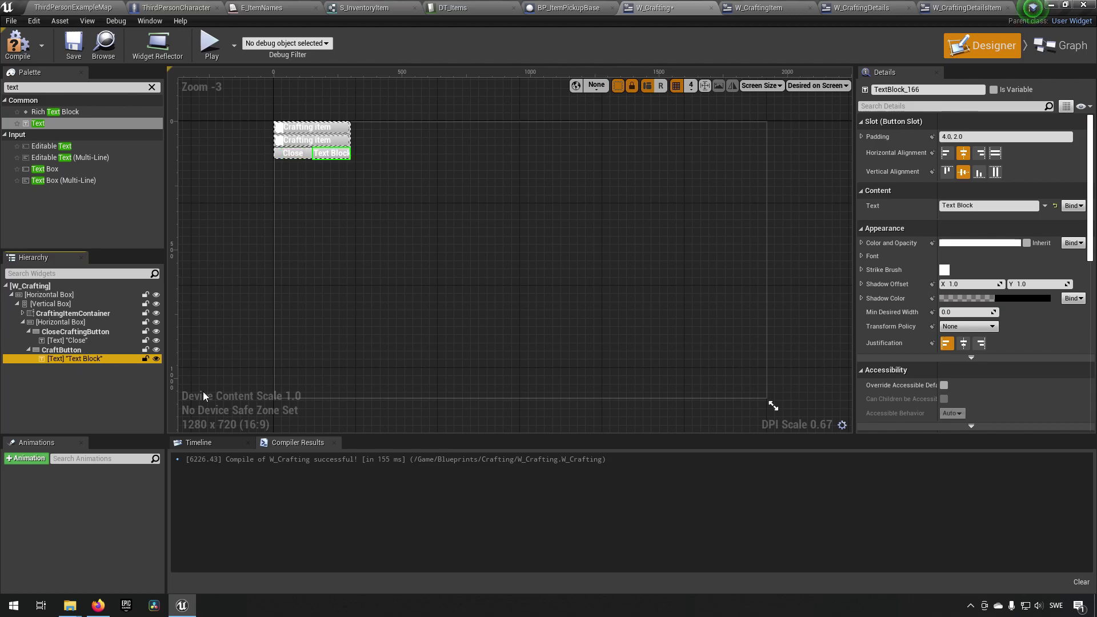
left_click(1005, 207)
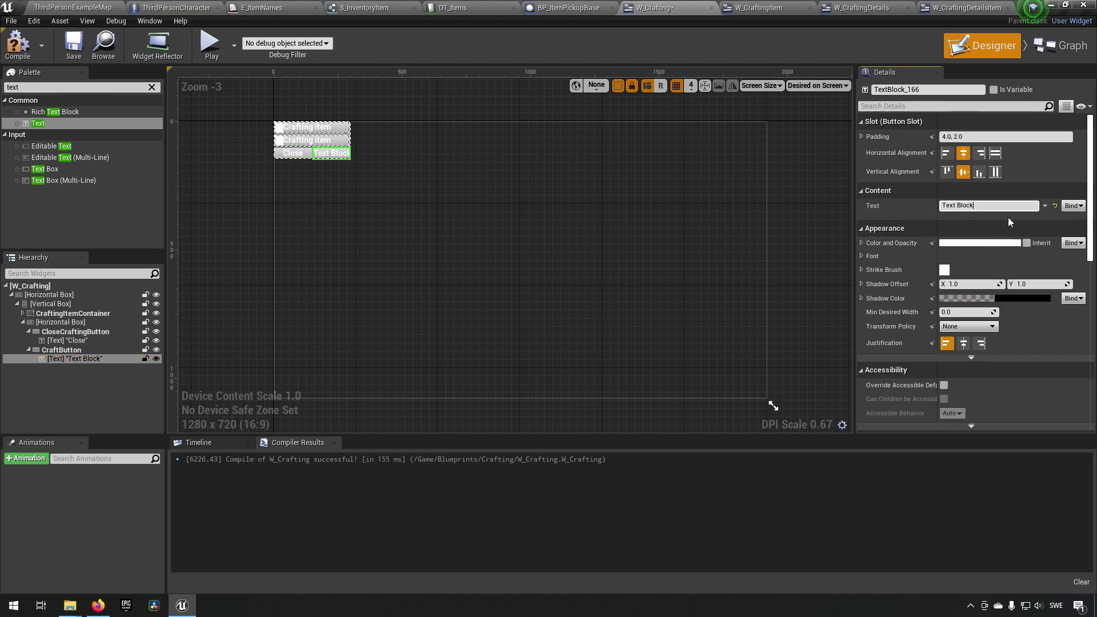
key("ctrl+a")
type("Craft")
Step: Add the user-created W Crafting Details widget to the outermost Horizontal Box, beside the Vertical Box
left_click(28, 350)
left_click(29, 331)
left_click(23, 322)
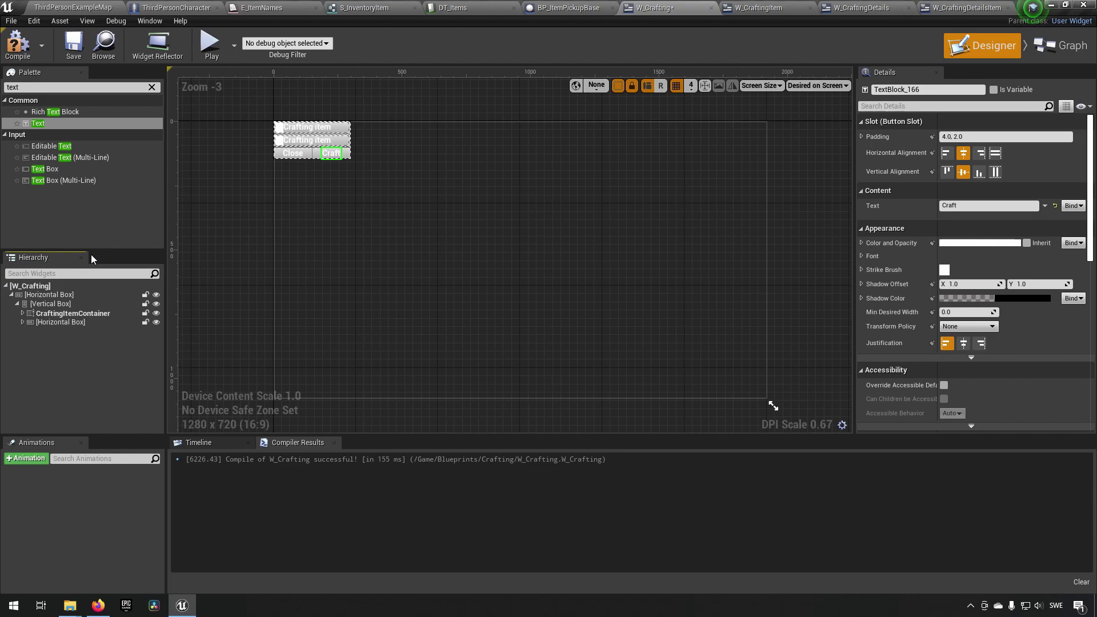
left_click(151, 87)
left_click(7, 215)
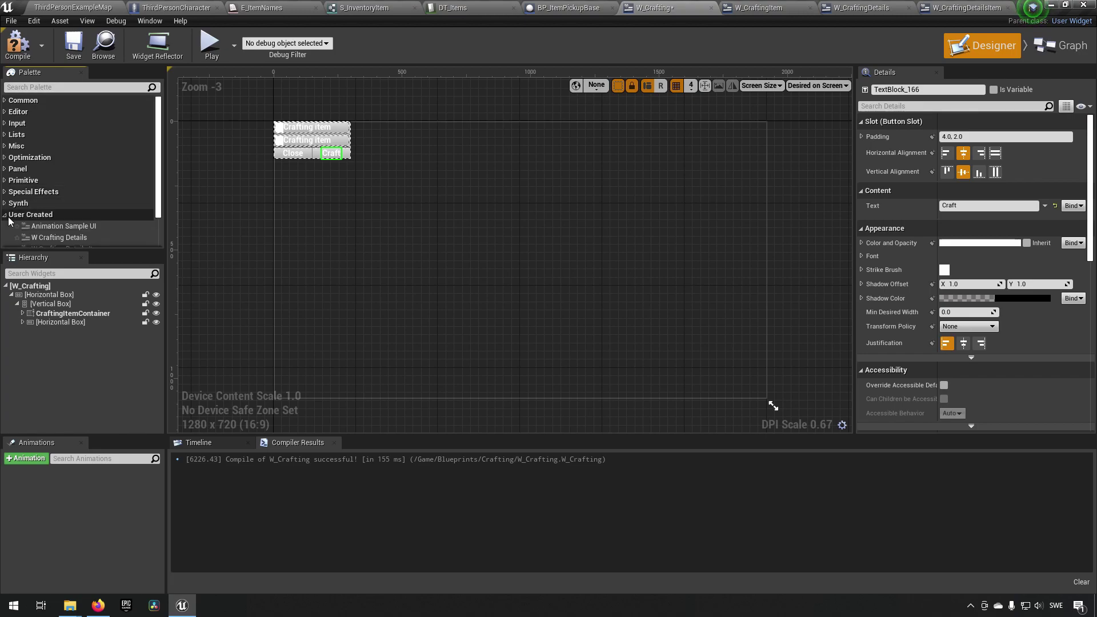
scroll(57, 228, "down", 3)
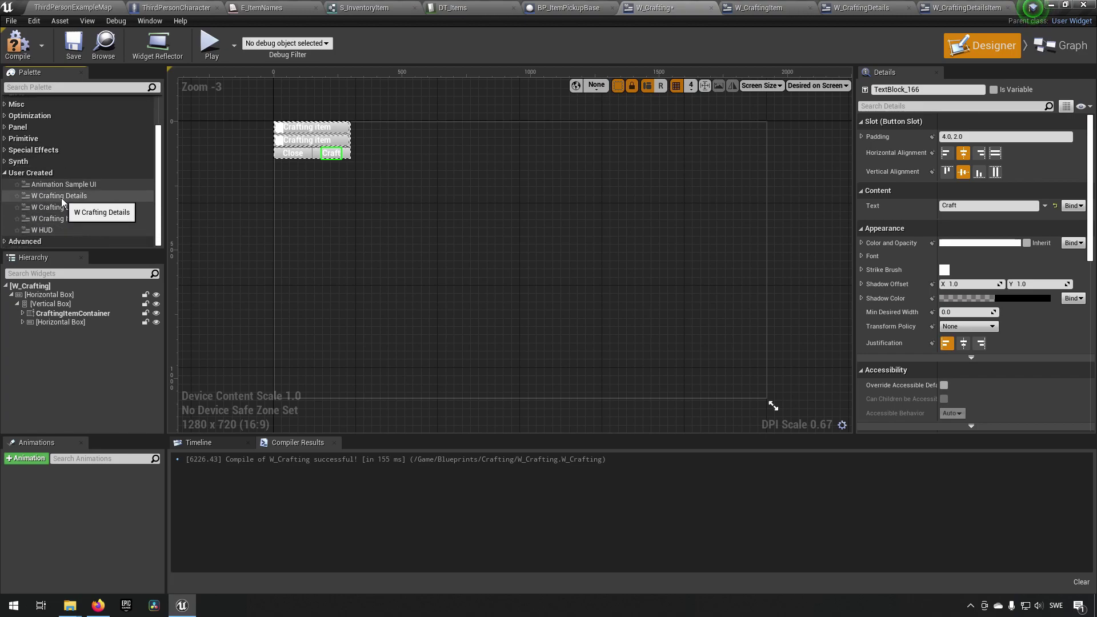
left_click_drag(61, 198, 48, 295)
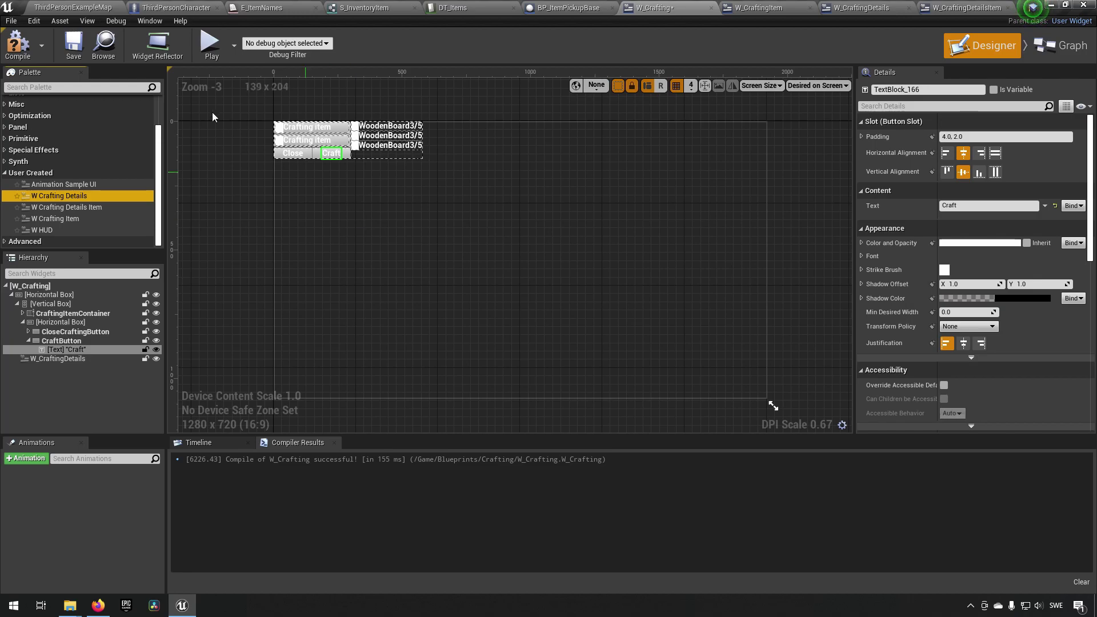
Step: Compile and save W_Crafting and return to the ThirdPersonExampleMap level
left_click(19, 53)
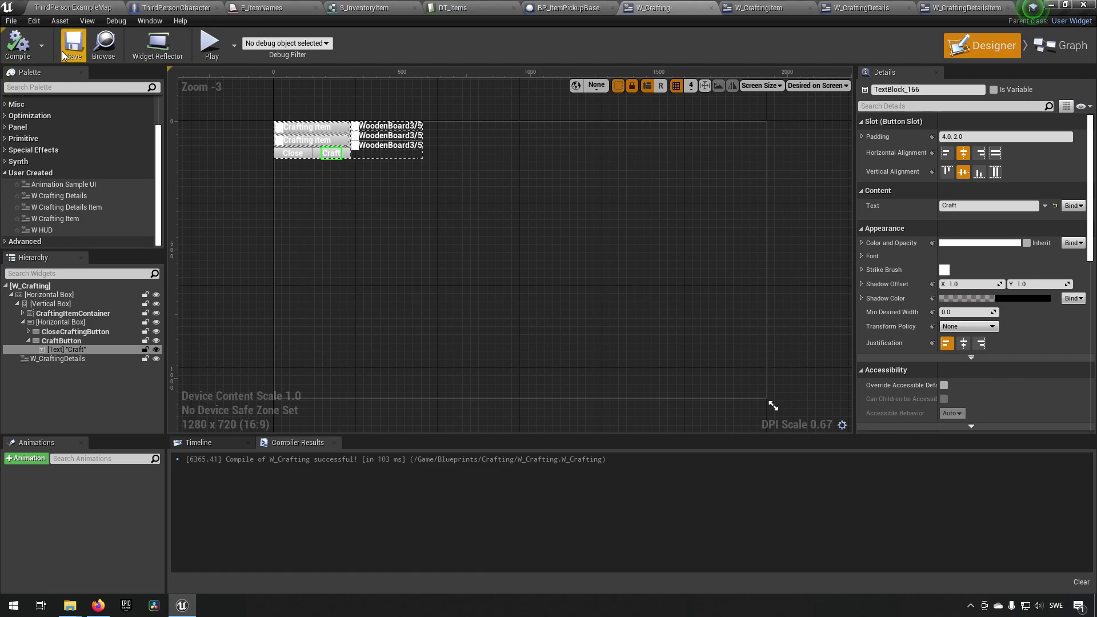
left_click(62, 51)
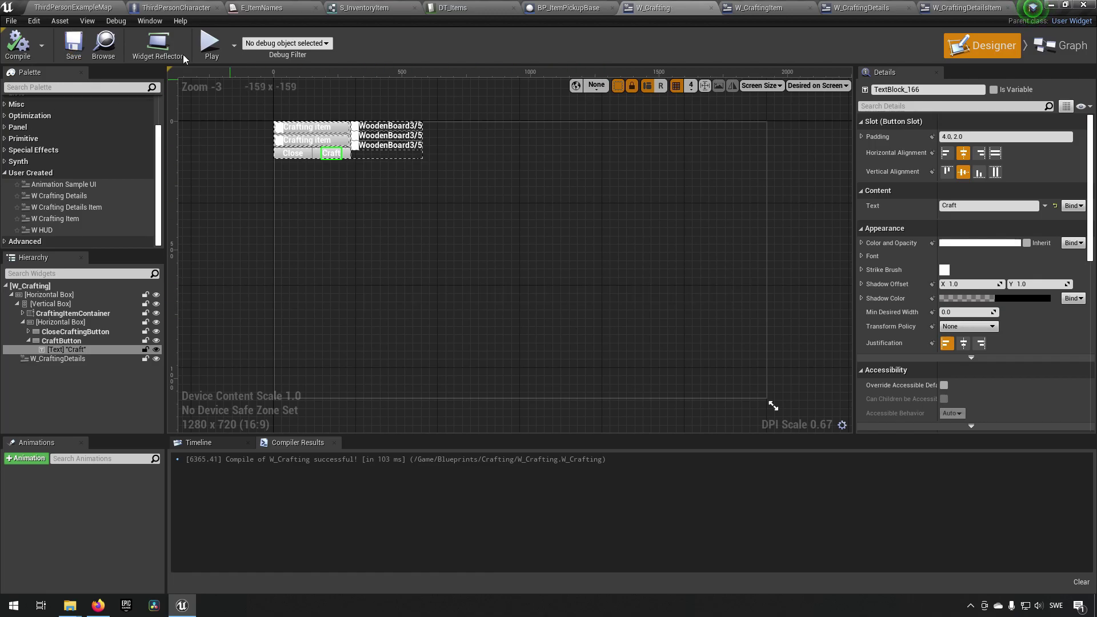
left_click(74, 8)
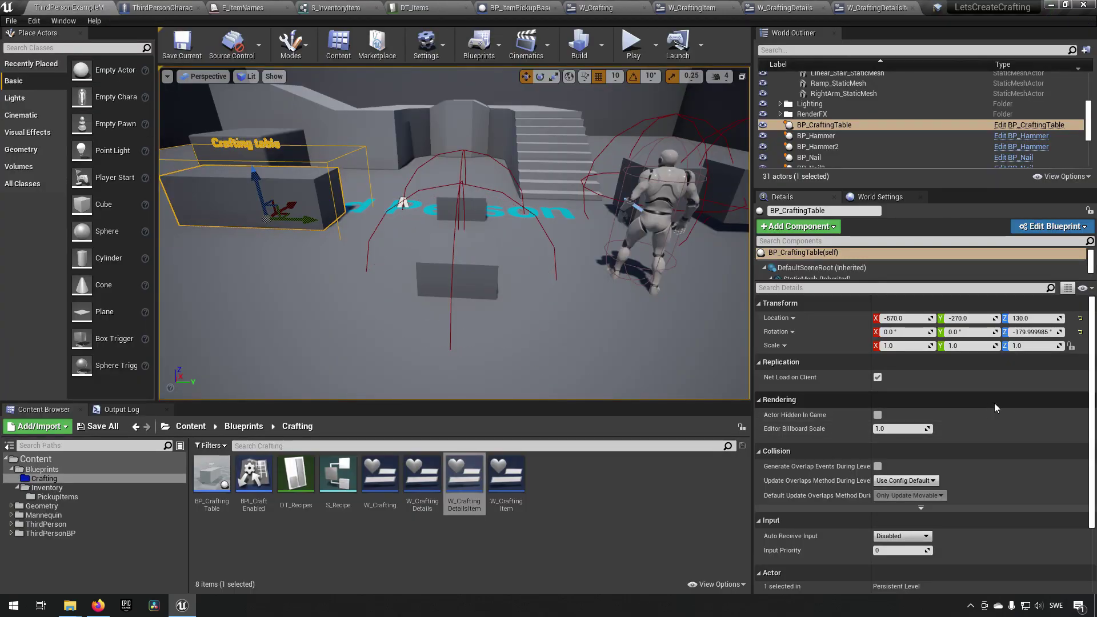